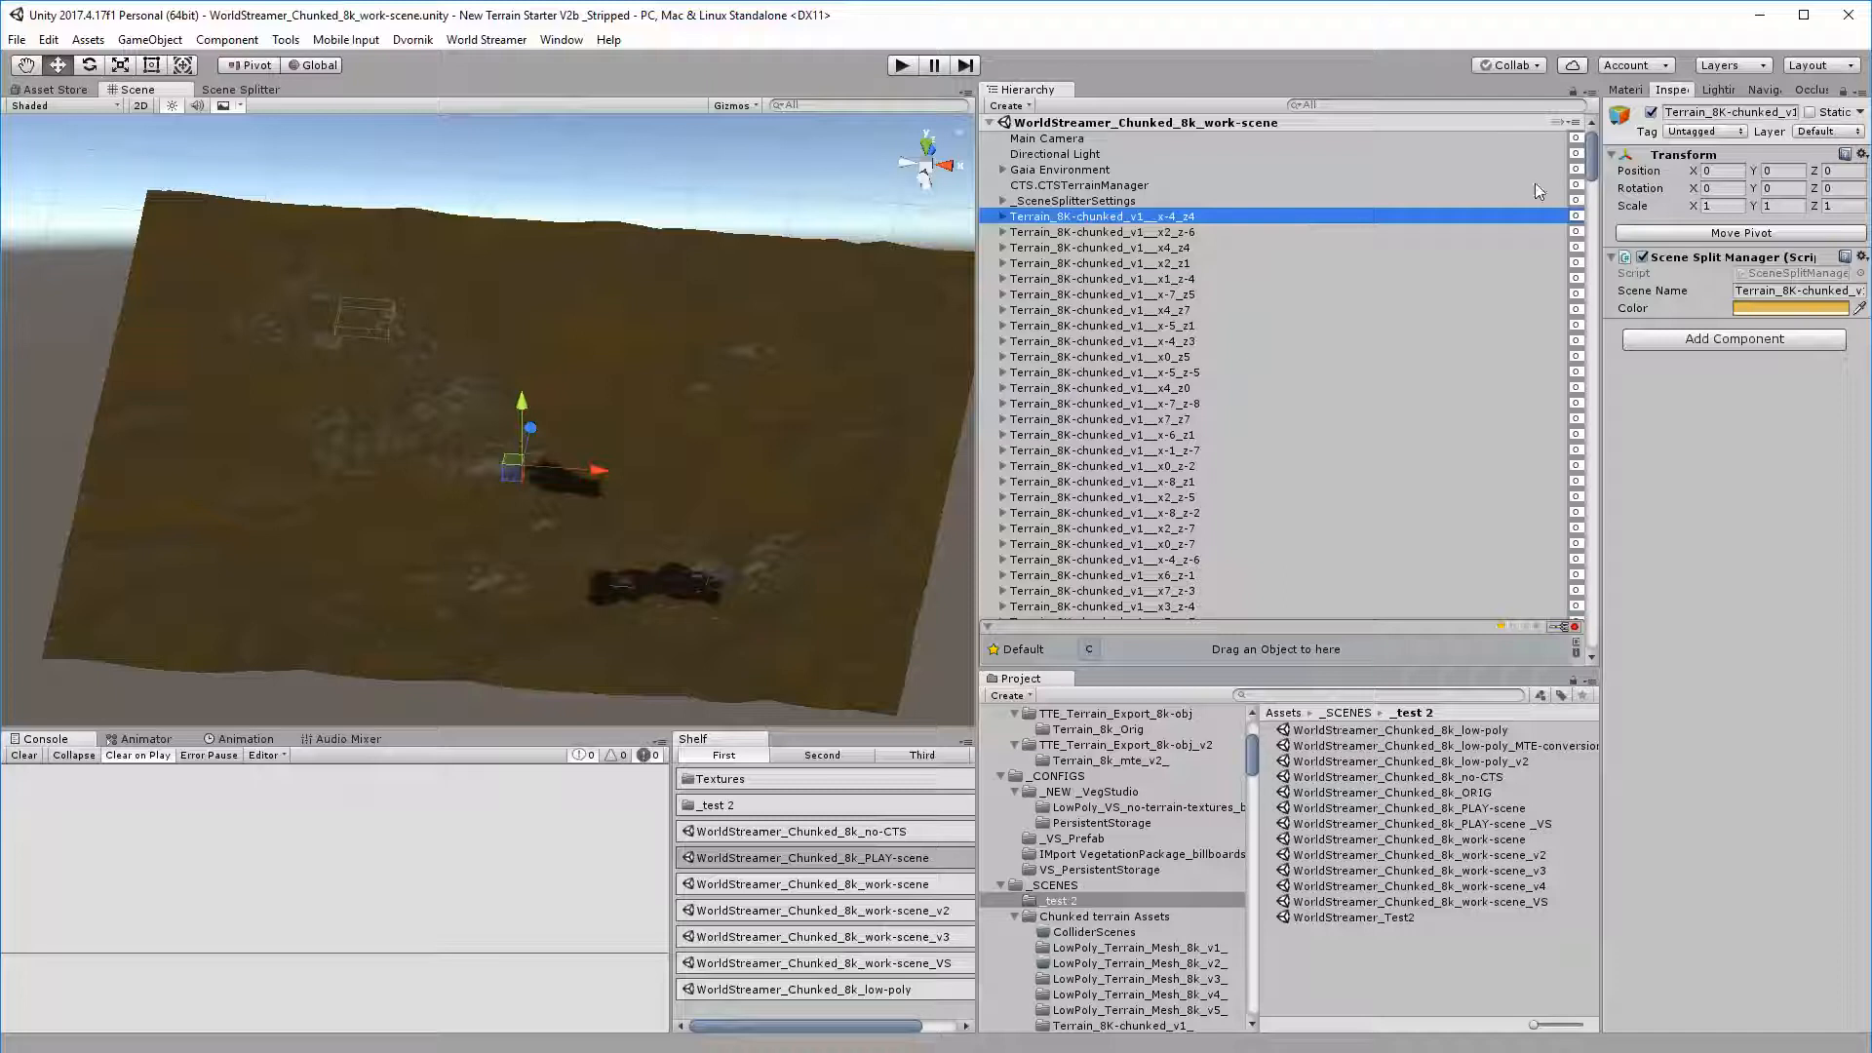
Step: Examine several of the Terrain_8K-chunked_v1 chunks and where each one lies on the terrain, ending with chunk x-6_z1
left_click(1082, 247)
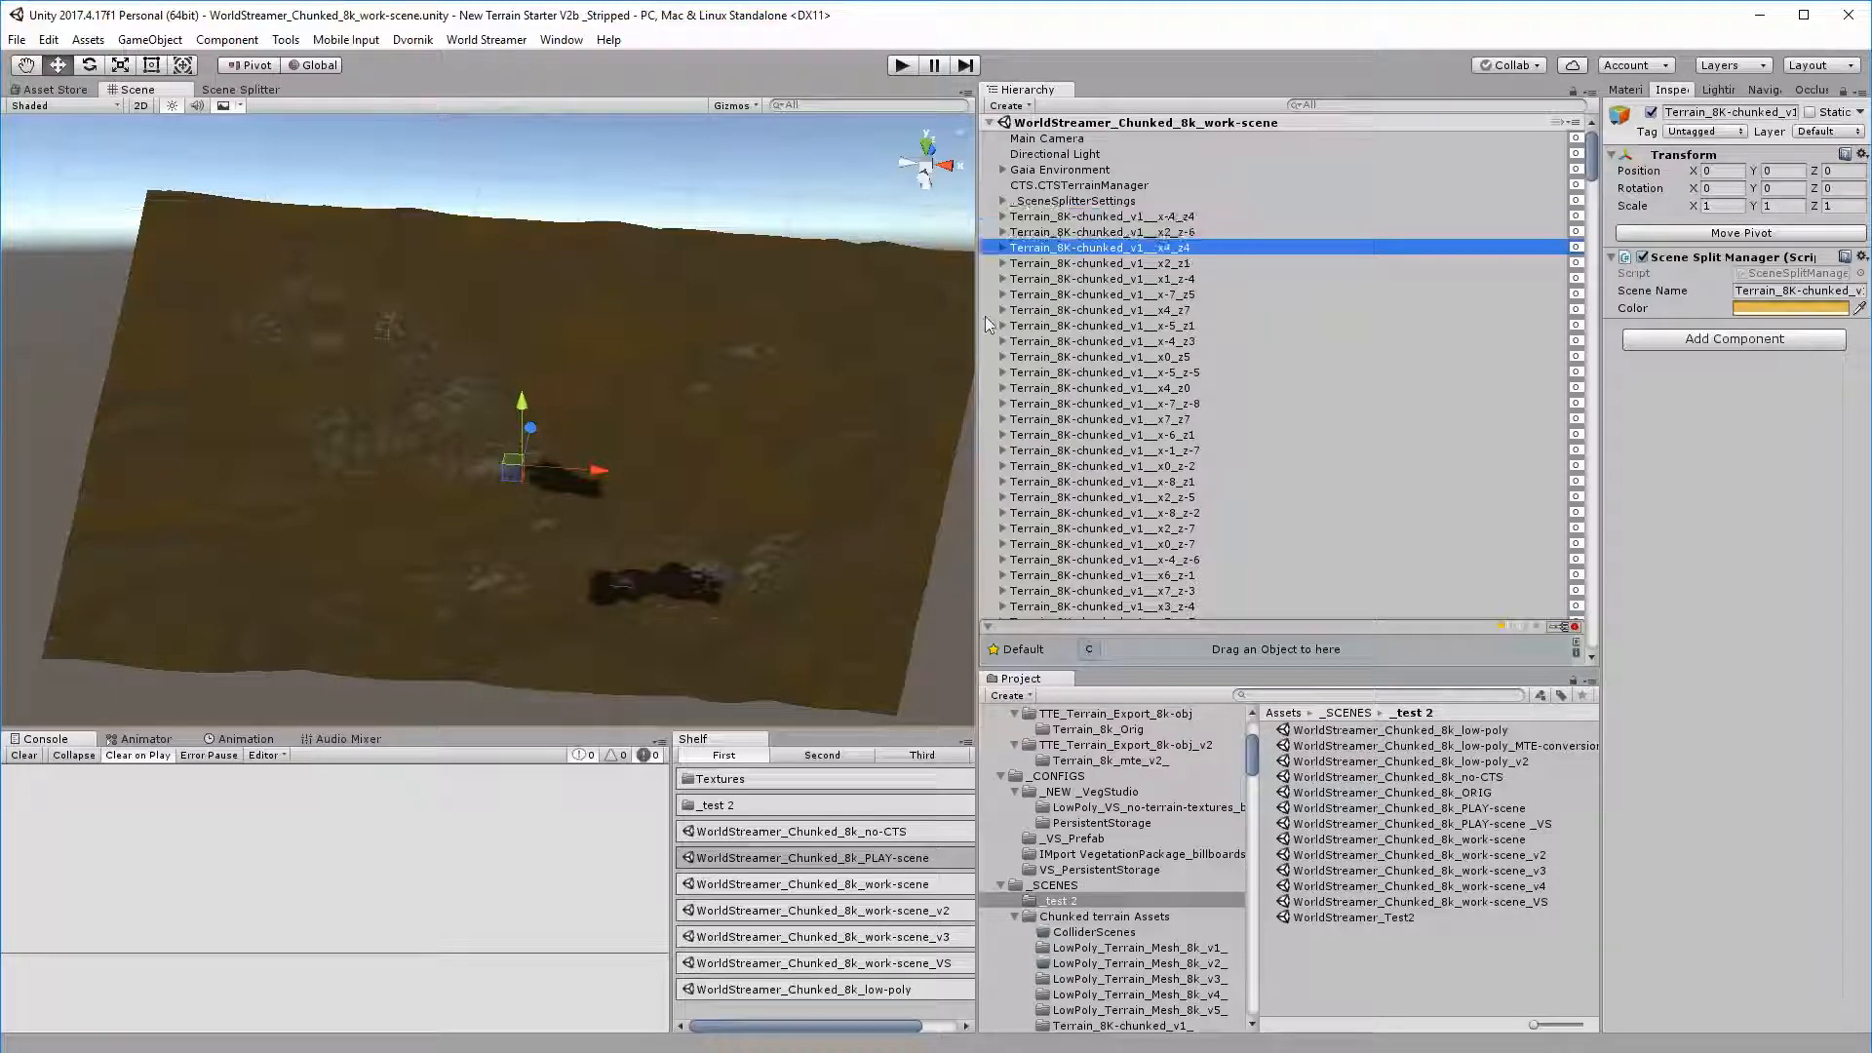
left_click(1076, 357)
left_click(1145, 388)
left_click(1145, 435)
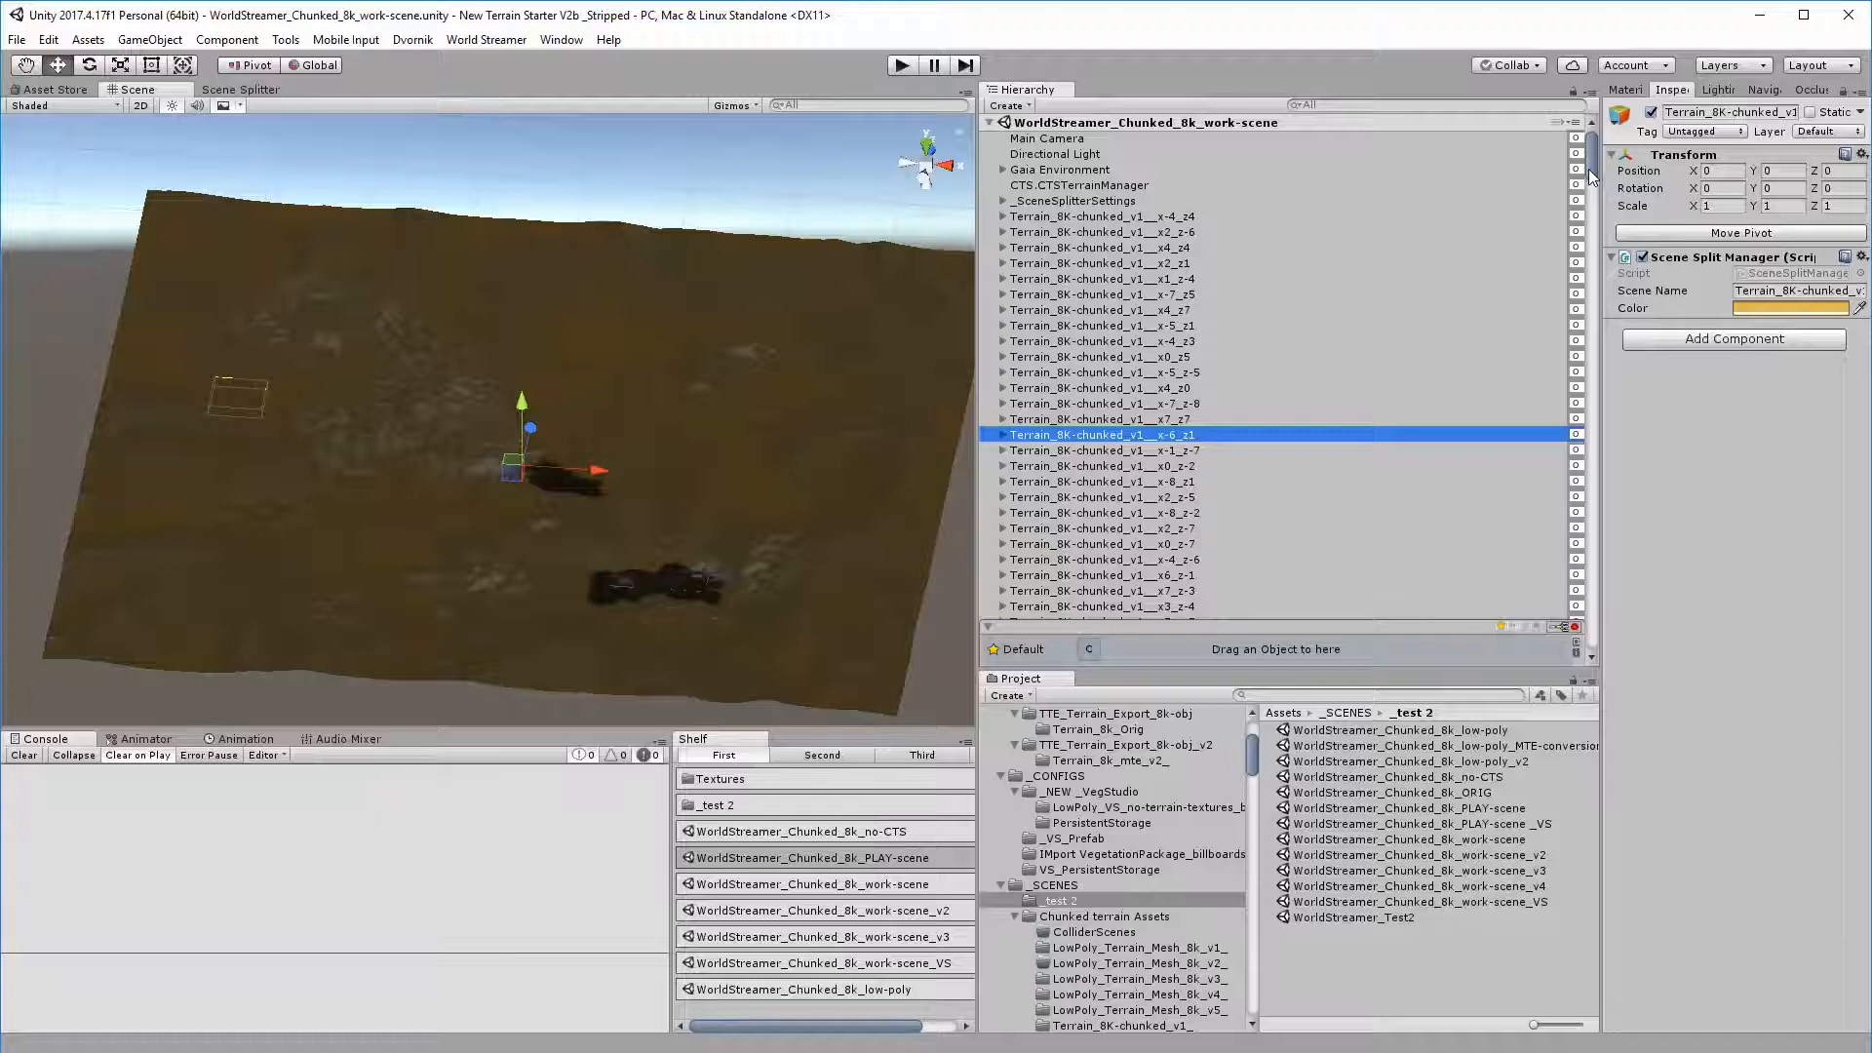
Step: Select all the LowPoly_Terrain_Mesh_8k_v1 chunks through to x2_z6 to view their coverage of the terrain
left_click_drag(1593, 184, 1604, 671)
left_click(1114, 280)
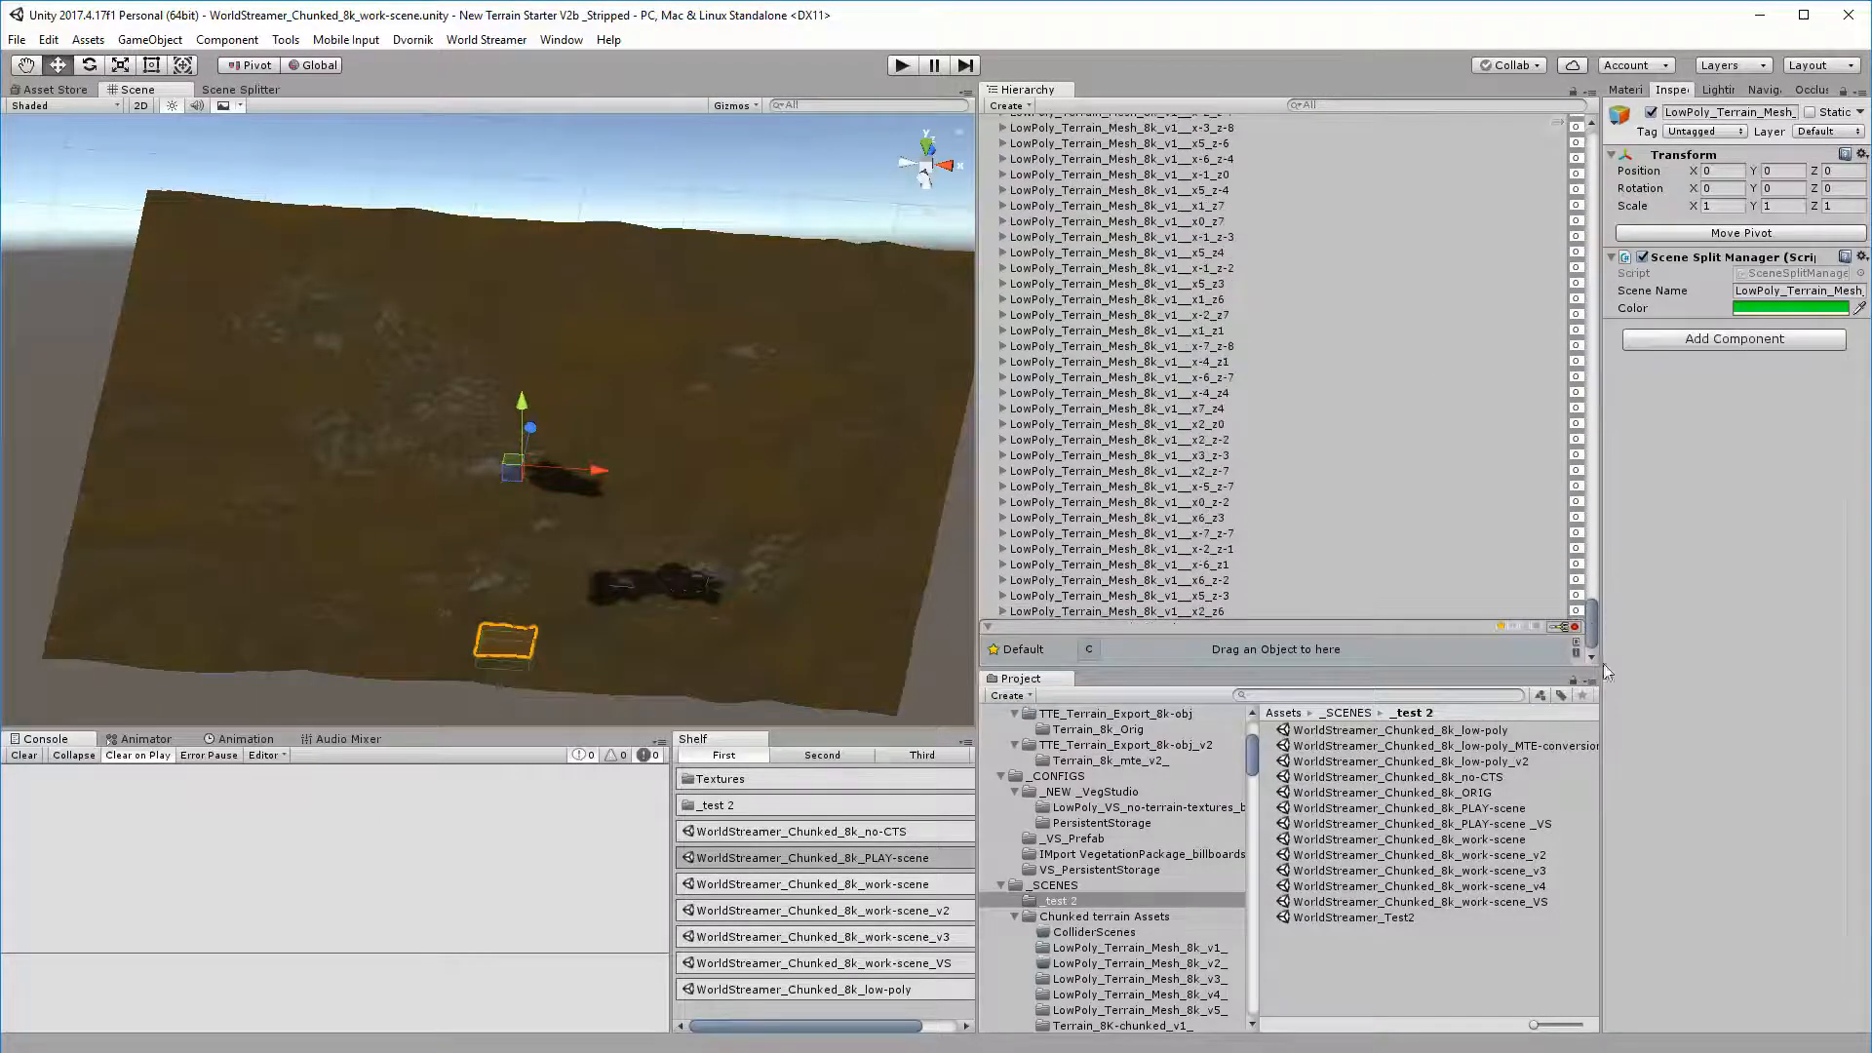
left_click(1149, 612, "shift")
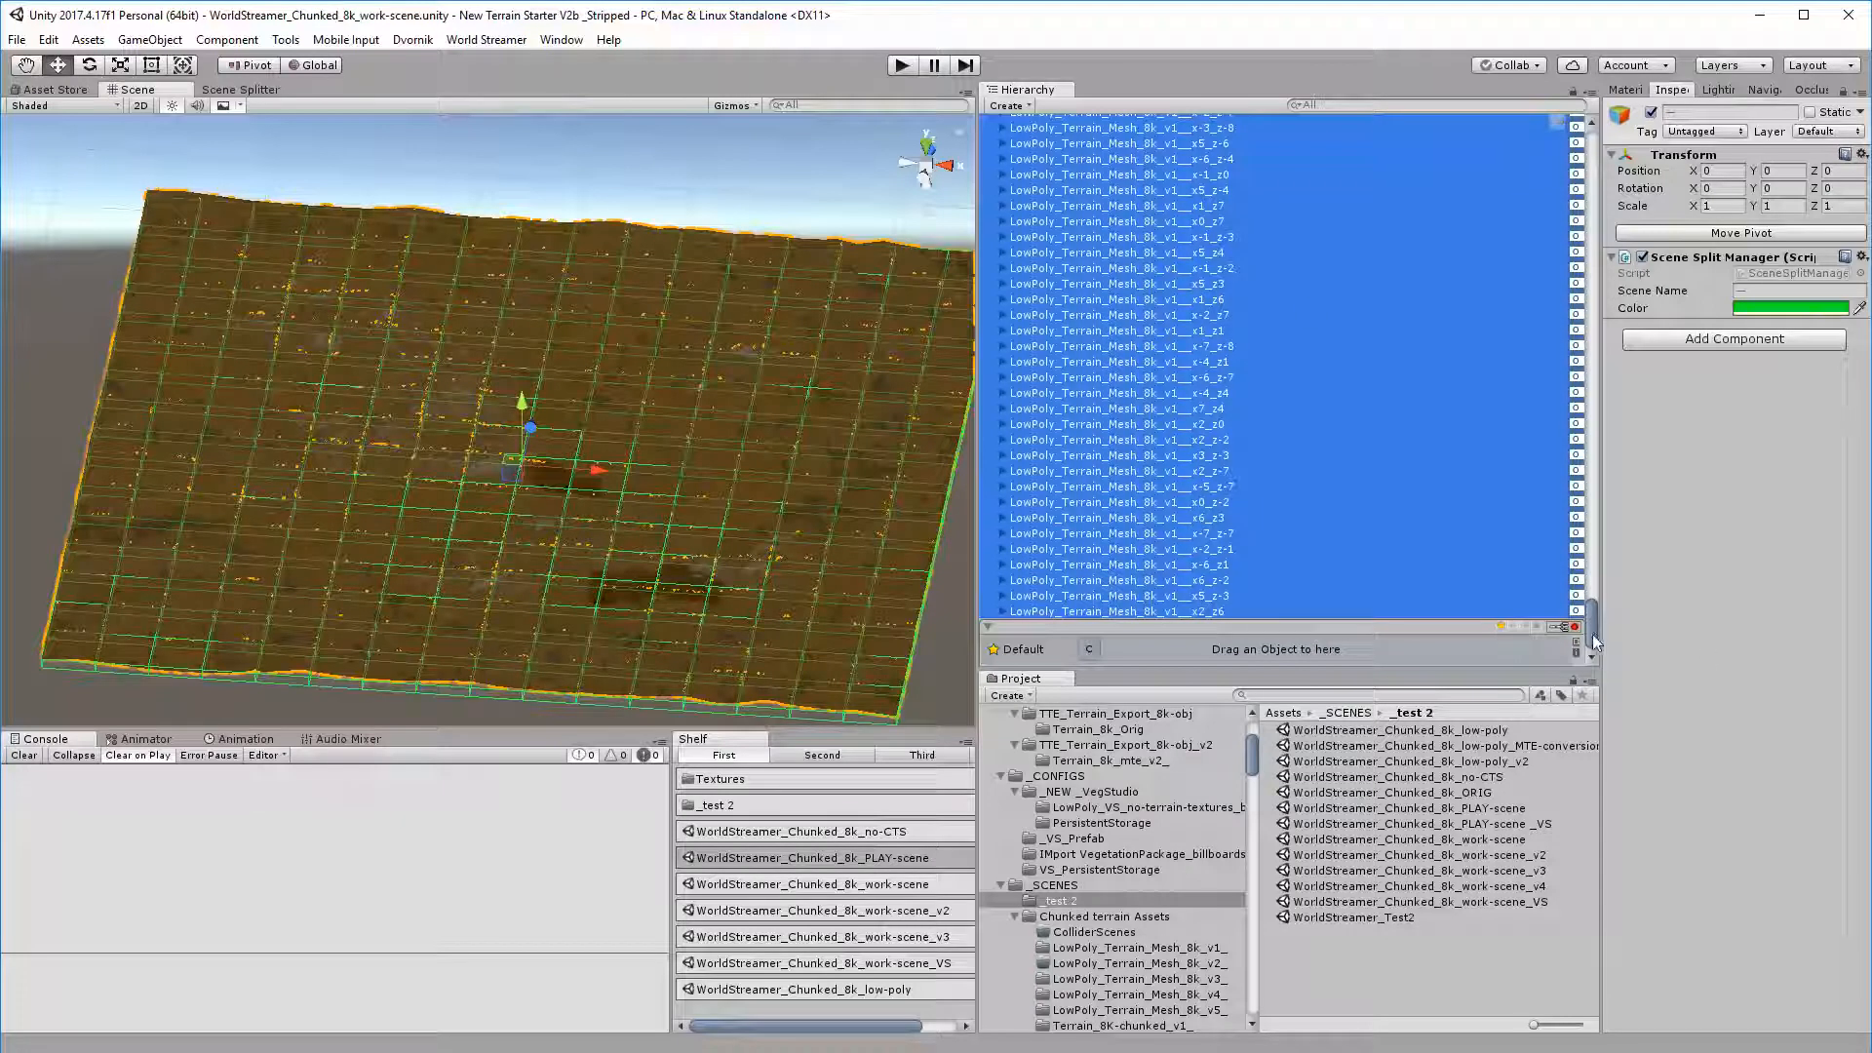
Step: Expand the Terrain_8K-chunked_v1 chunk x-8_z5 and inspect the components of its child terrain Terrain_8K-chunked_1-1-0-1
left_click_drag(1593, 634, 1209, 348)
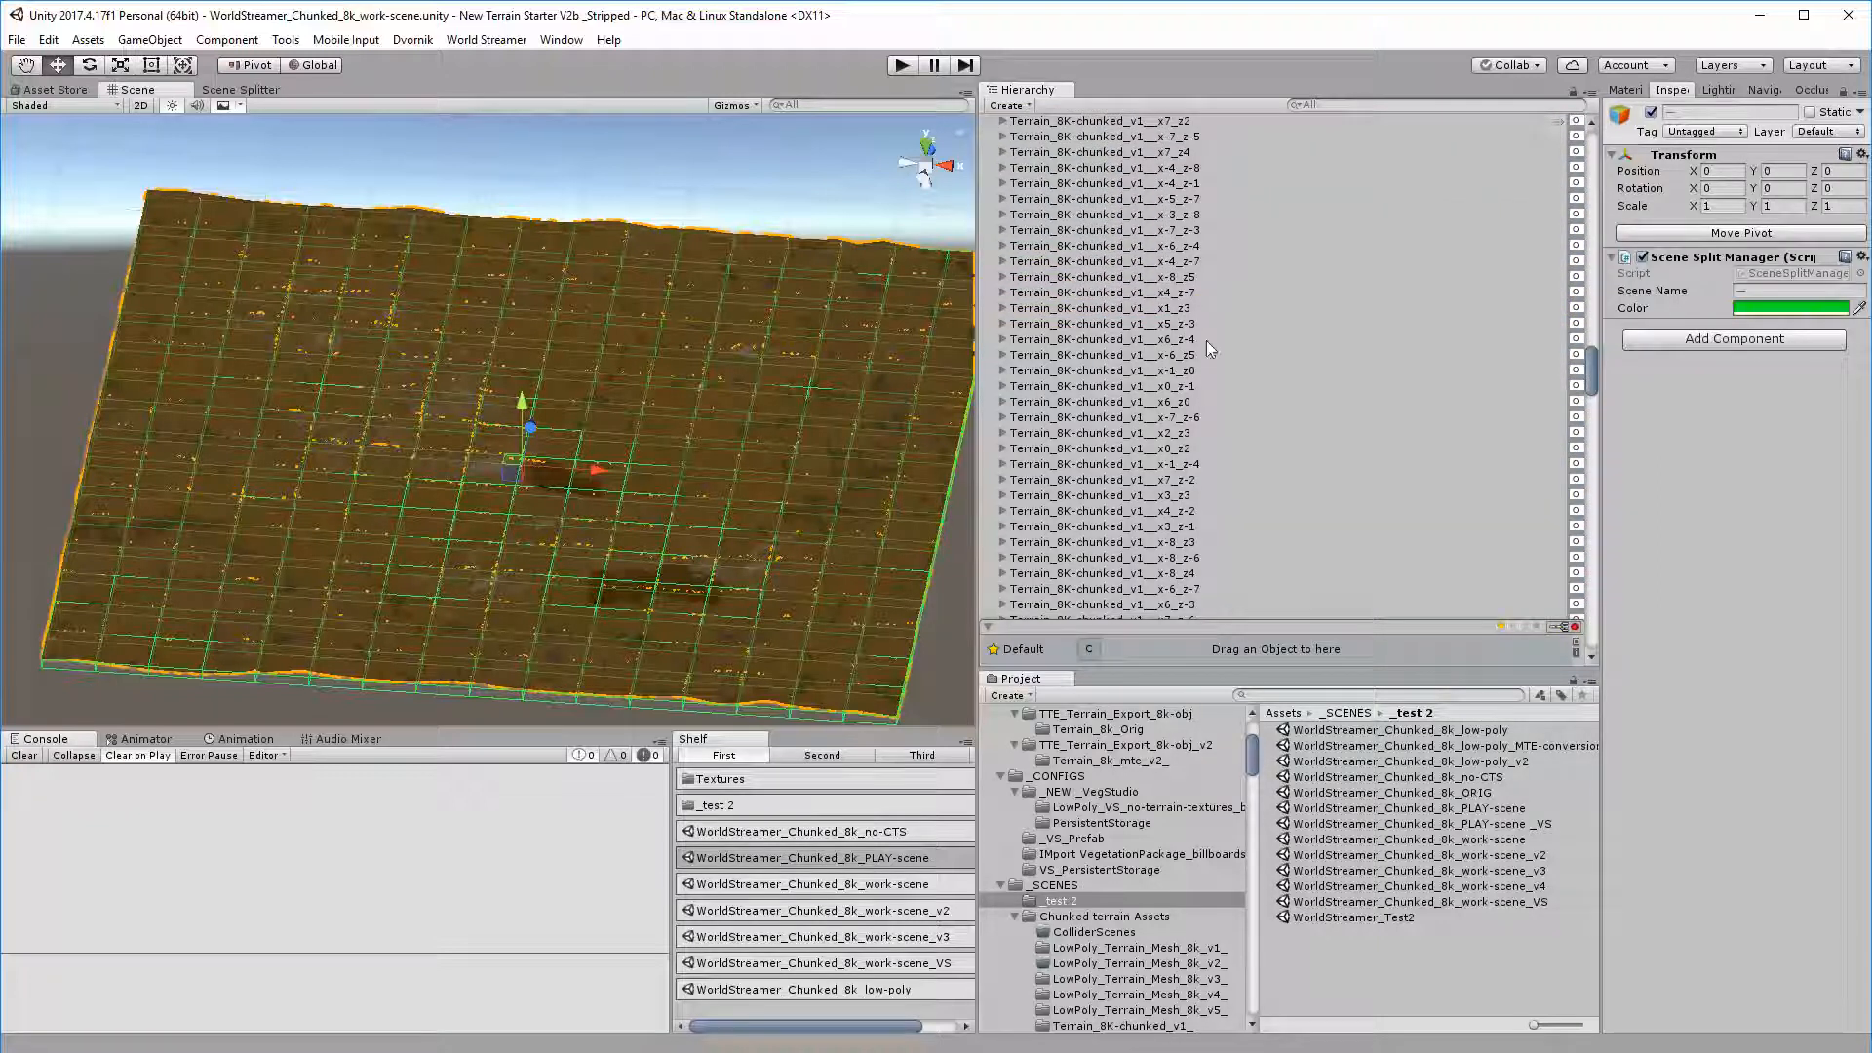
left_click(1033, 279)
left_click(1004, 278)
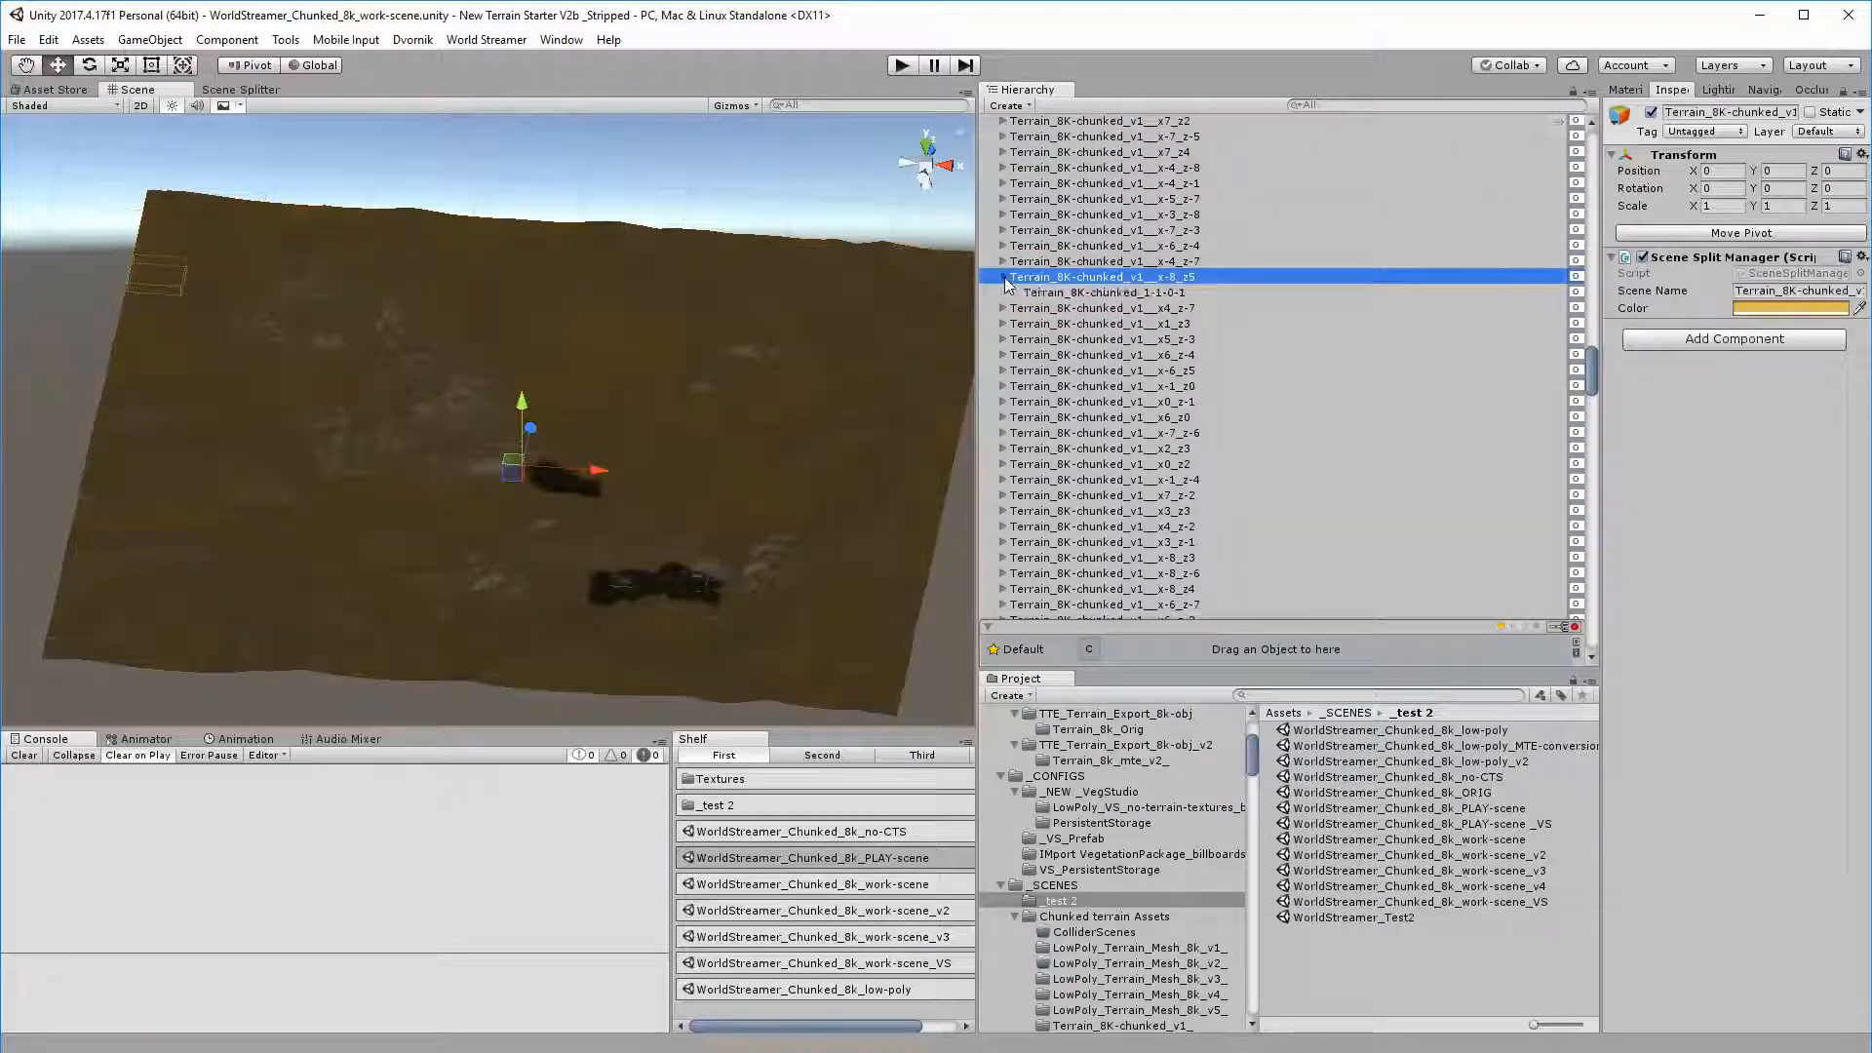
left_click(1067, 293)
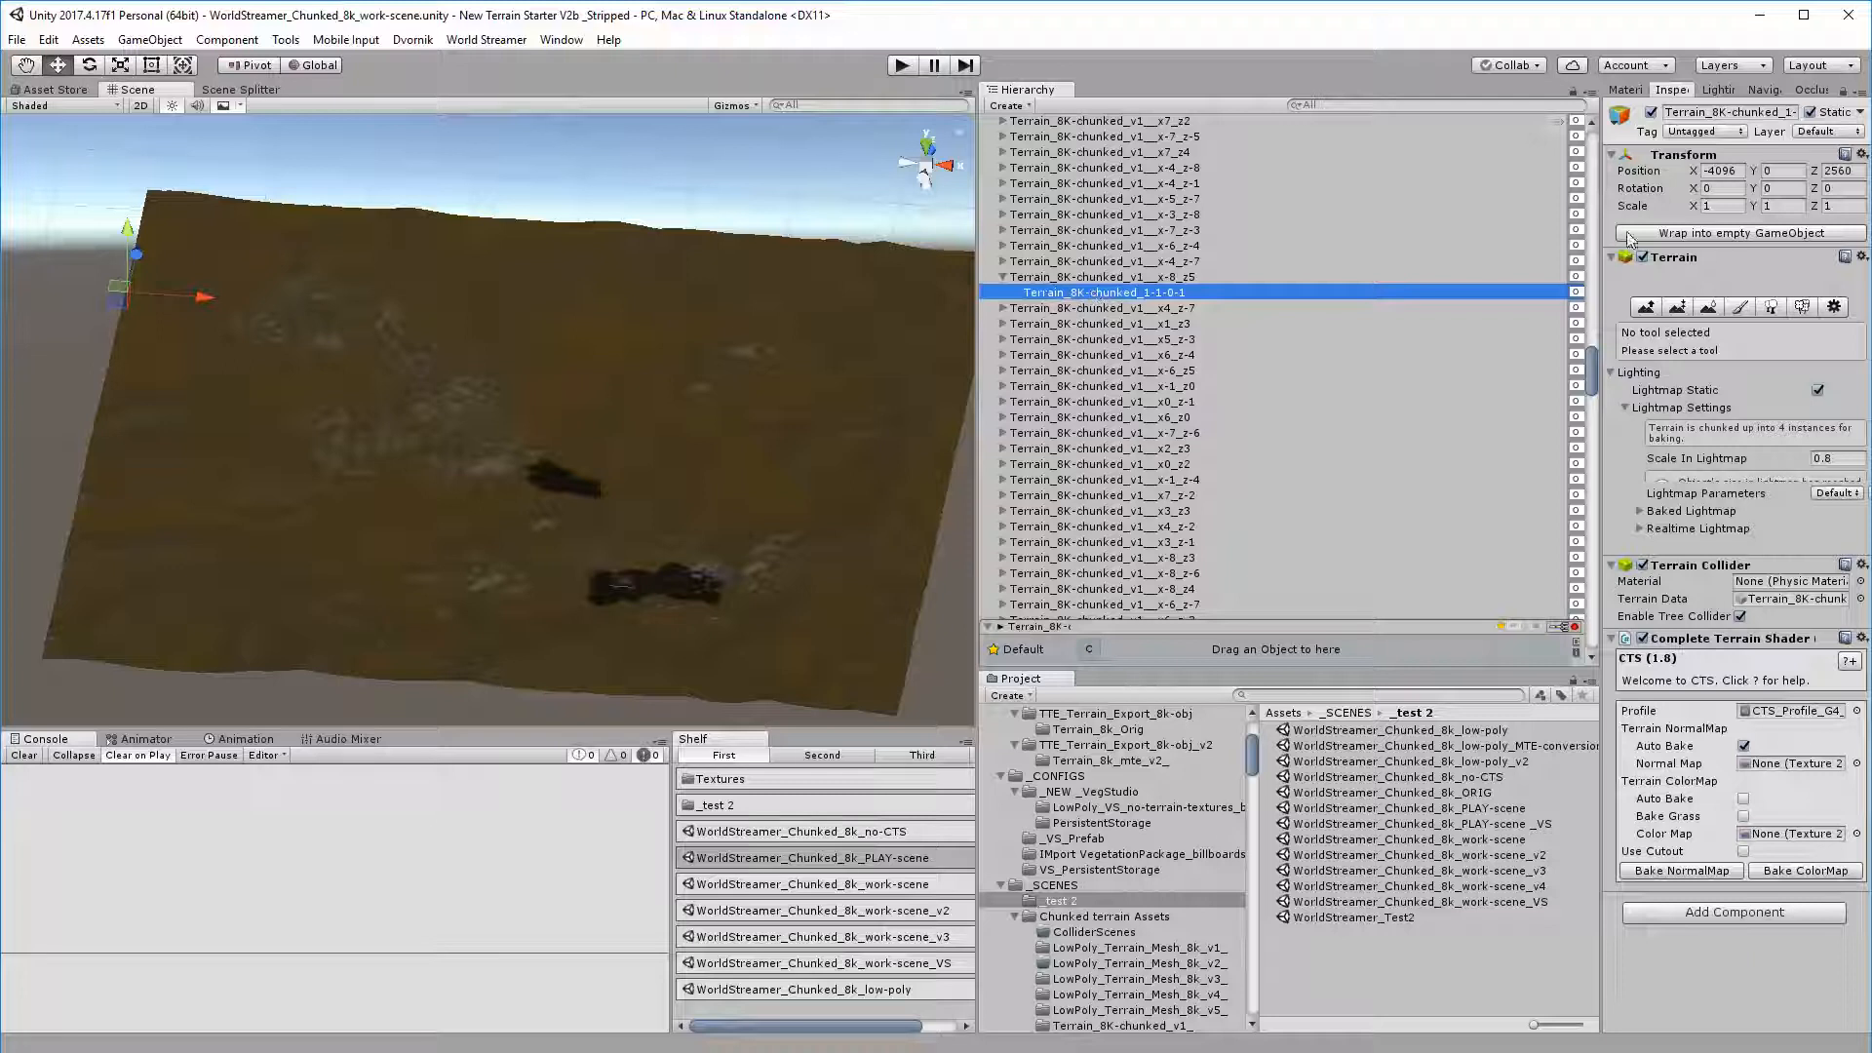
Step: Open the build settings to review the scenes in the build, and move that window out of the way
key("ctrl+shift+b")
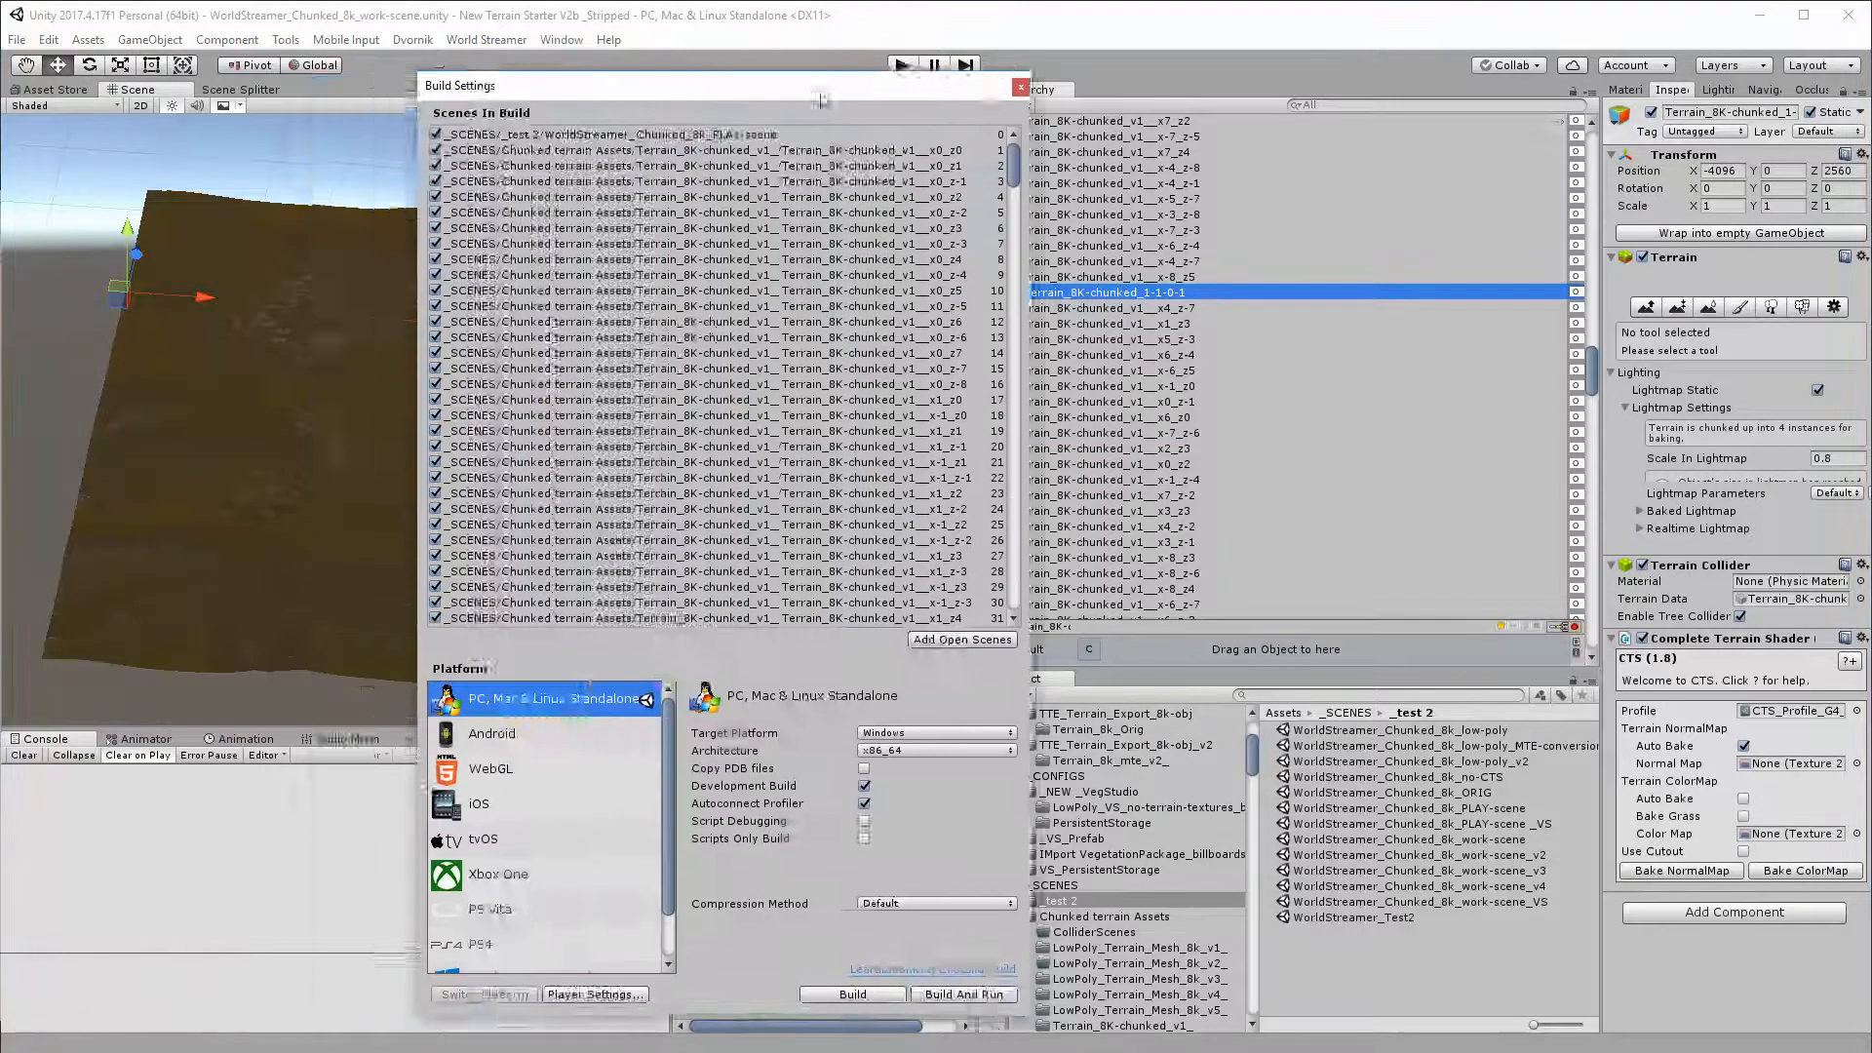
left_click_drag(822, 101, 583, 114)
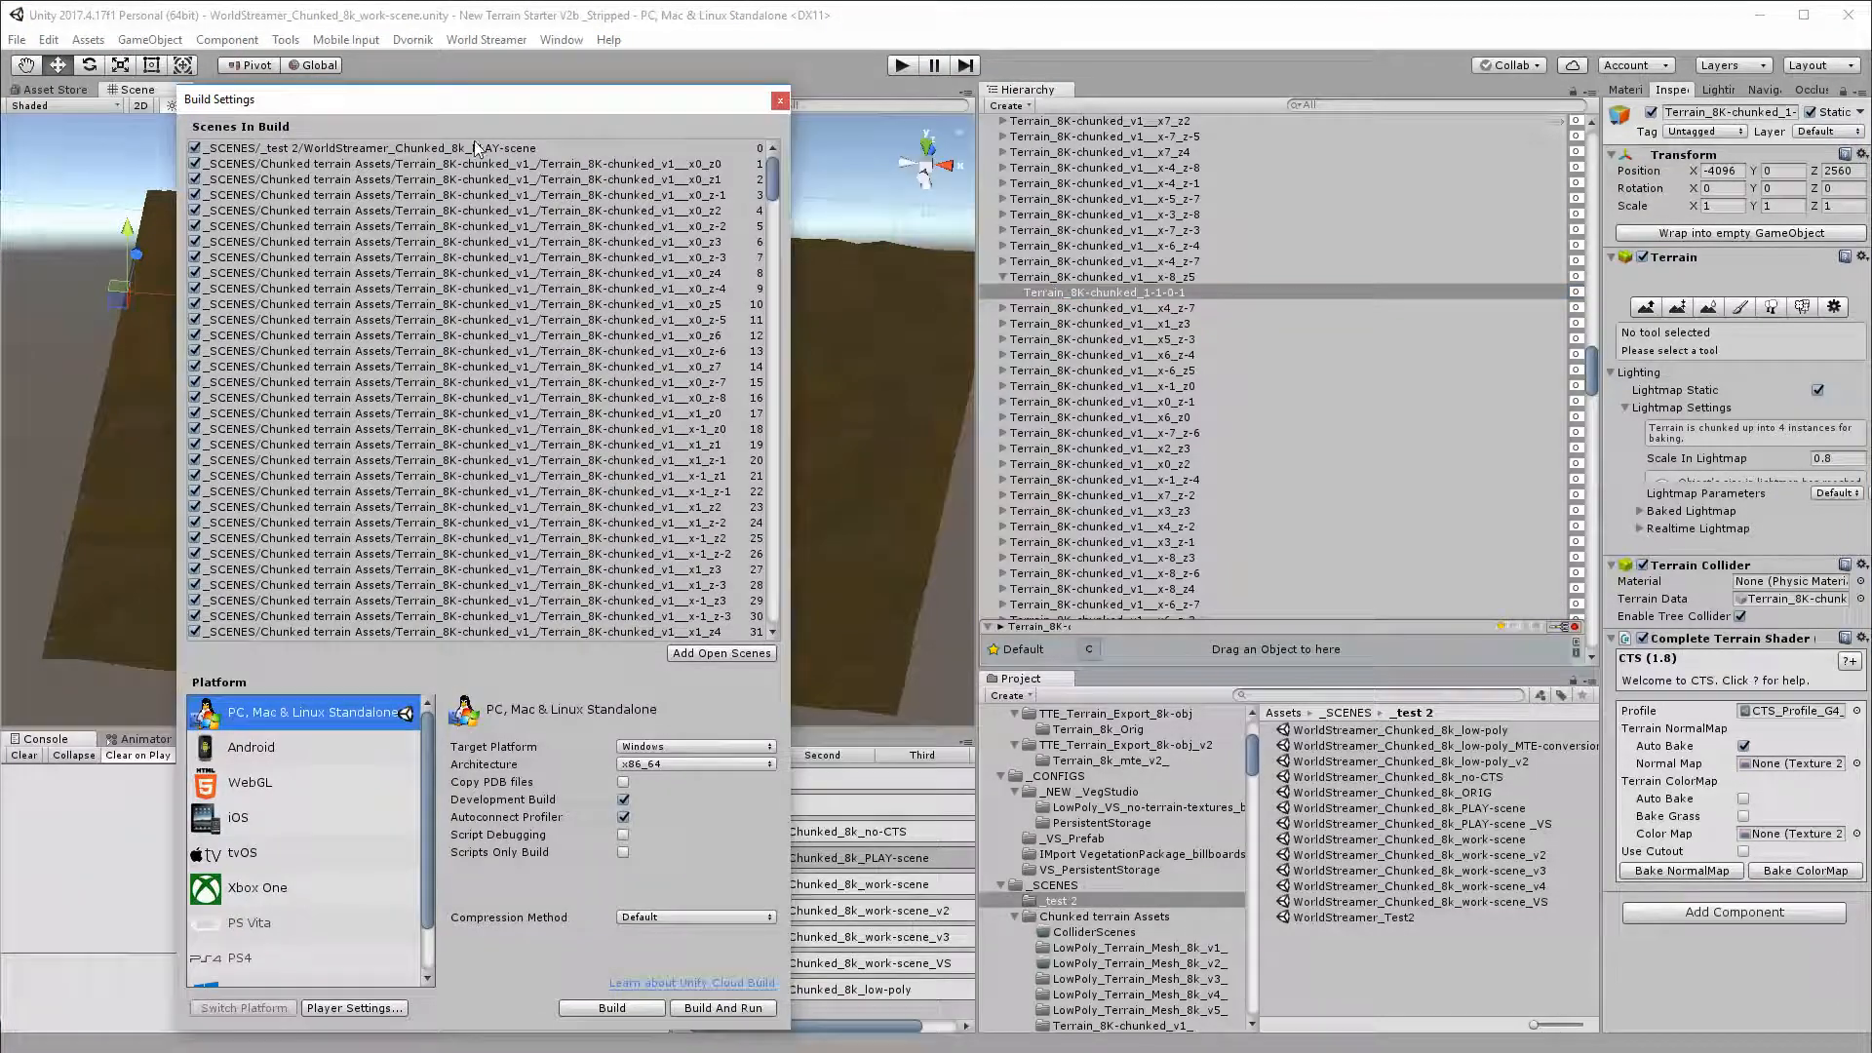
left_click_drag(626, 105, 0, 170)
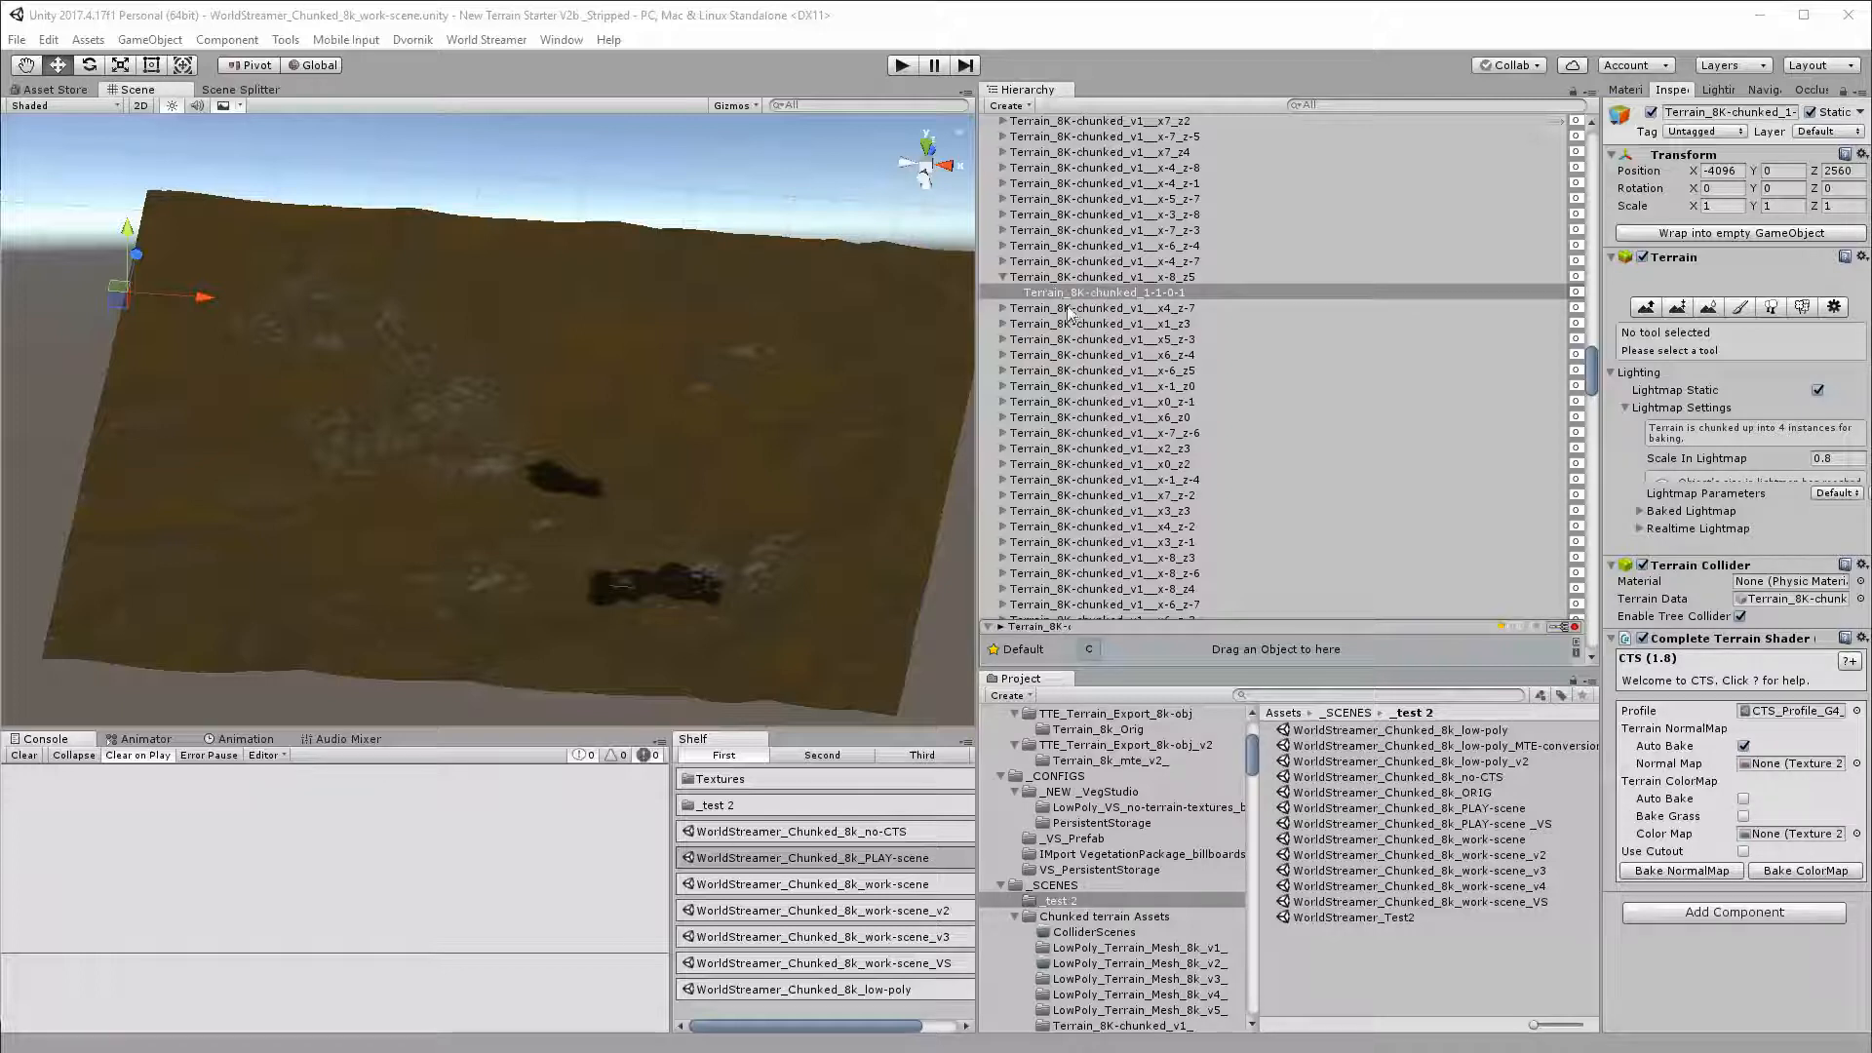
Step: Expand chunks x4_z-7 and x1_z3 and inspect their child terrains, Terrain_8K-chunked_2-2-0-1 and Terrain_8K-chunked_3-0-1-3
left_click(1002, 308)
left_click(1072, 323)
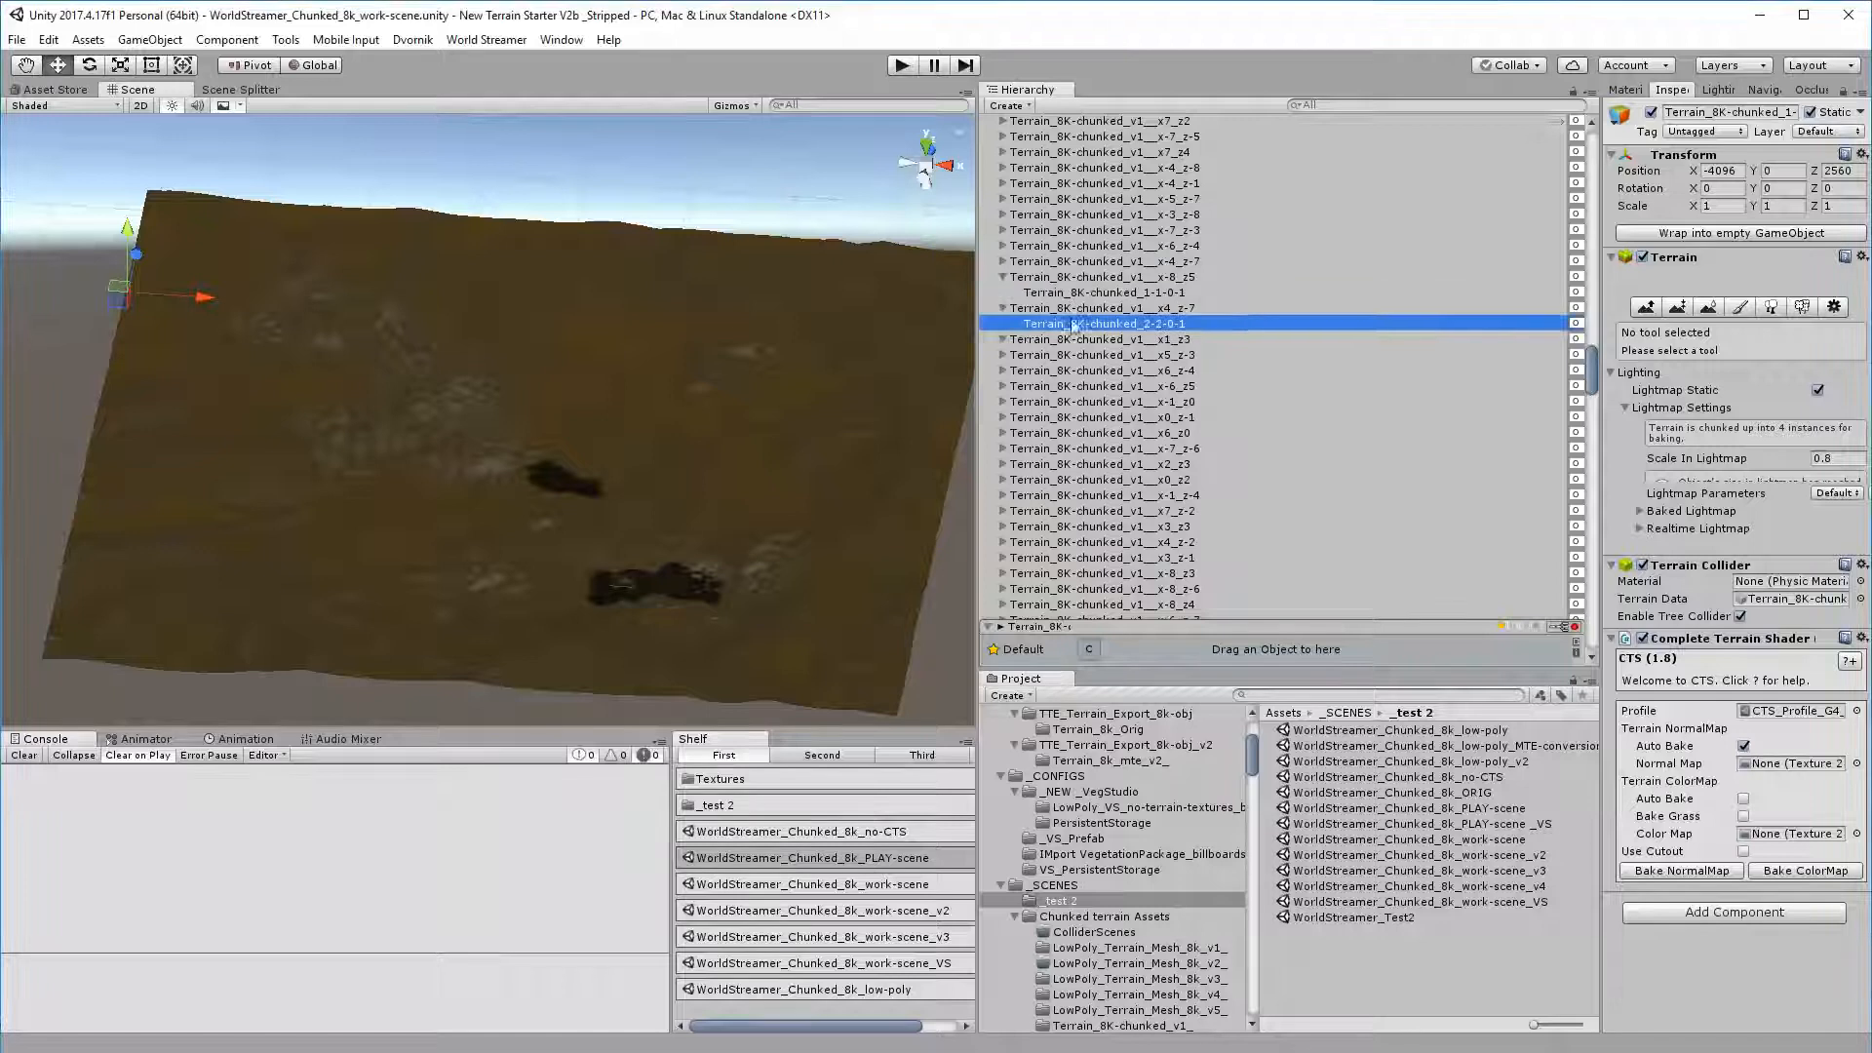
left_click(1002, 340)
left_click(1072, 355)
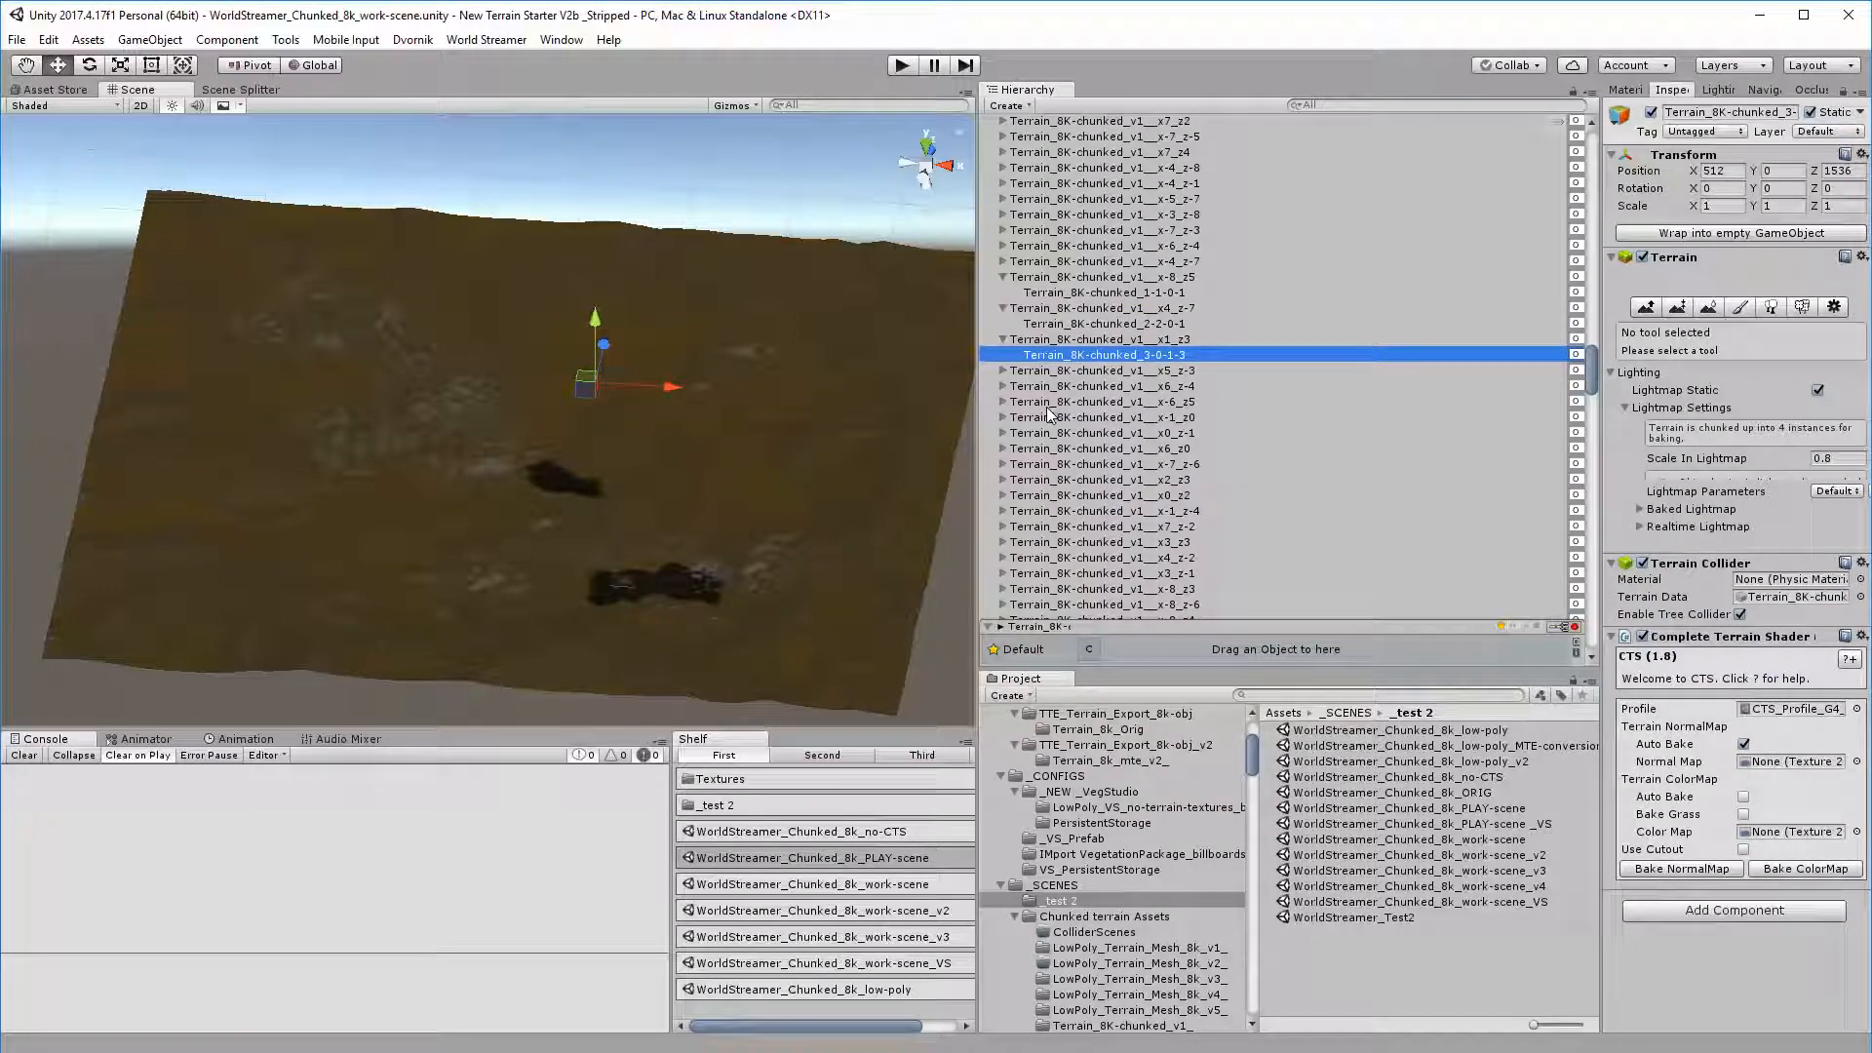
Step: Collapse the expanded chunks x-8_z5, x4_z-7 and x1_z3, rechecking the child terrain of x1_z3
left_click(1003, 278)
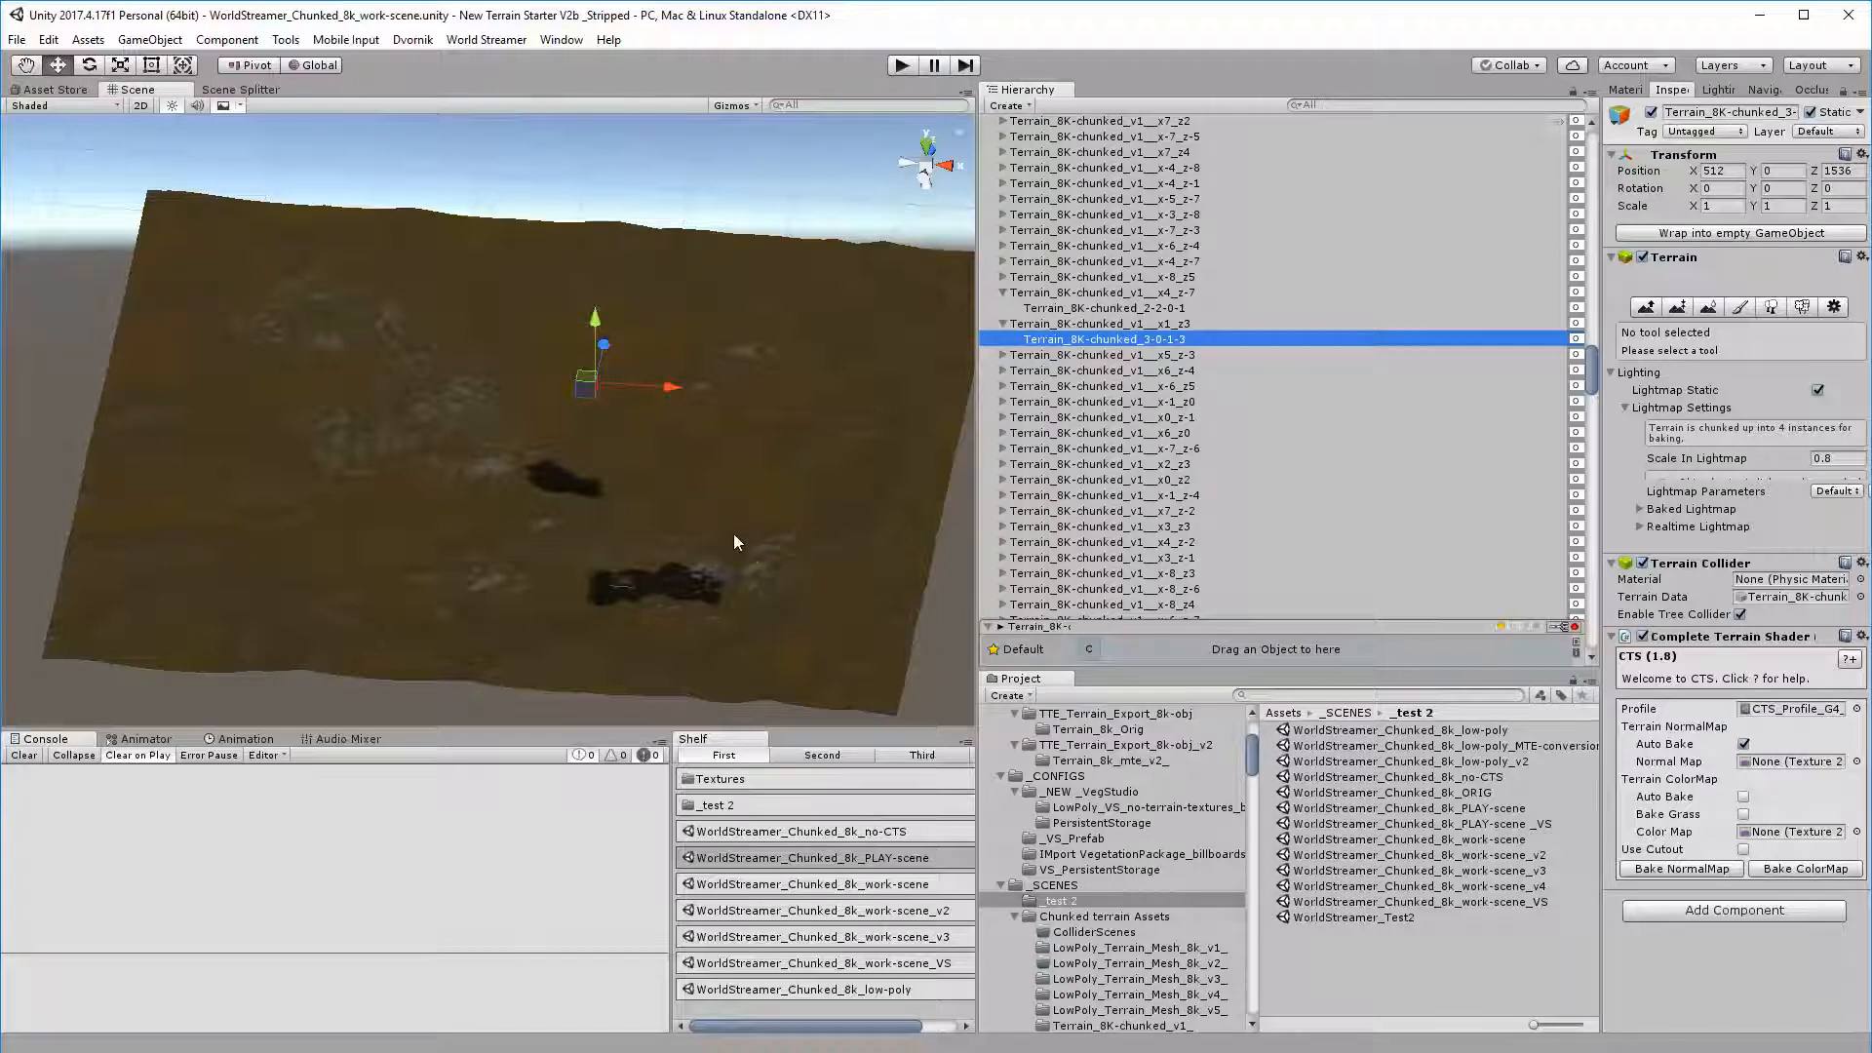
left_click(1041, 295)
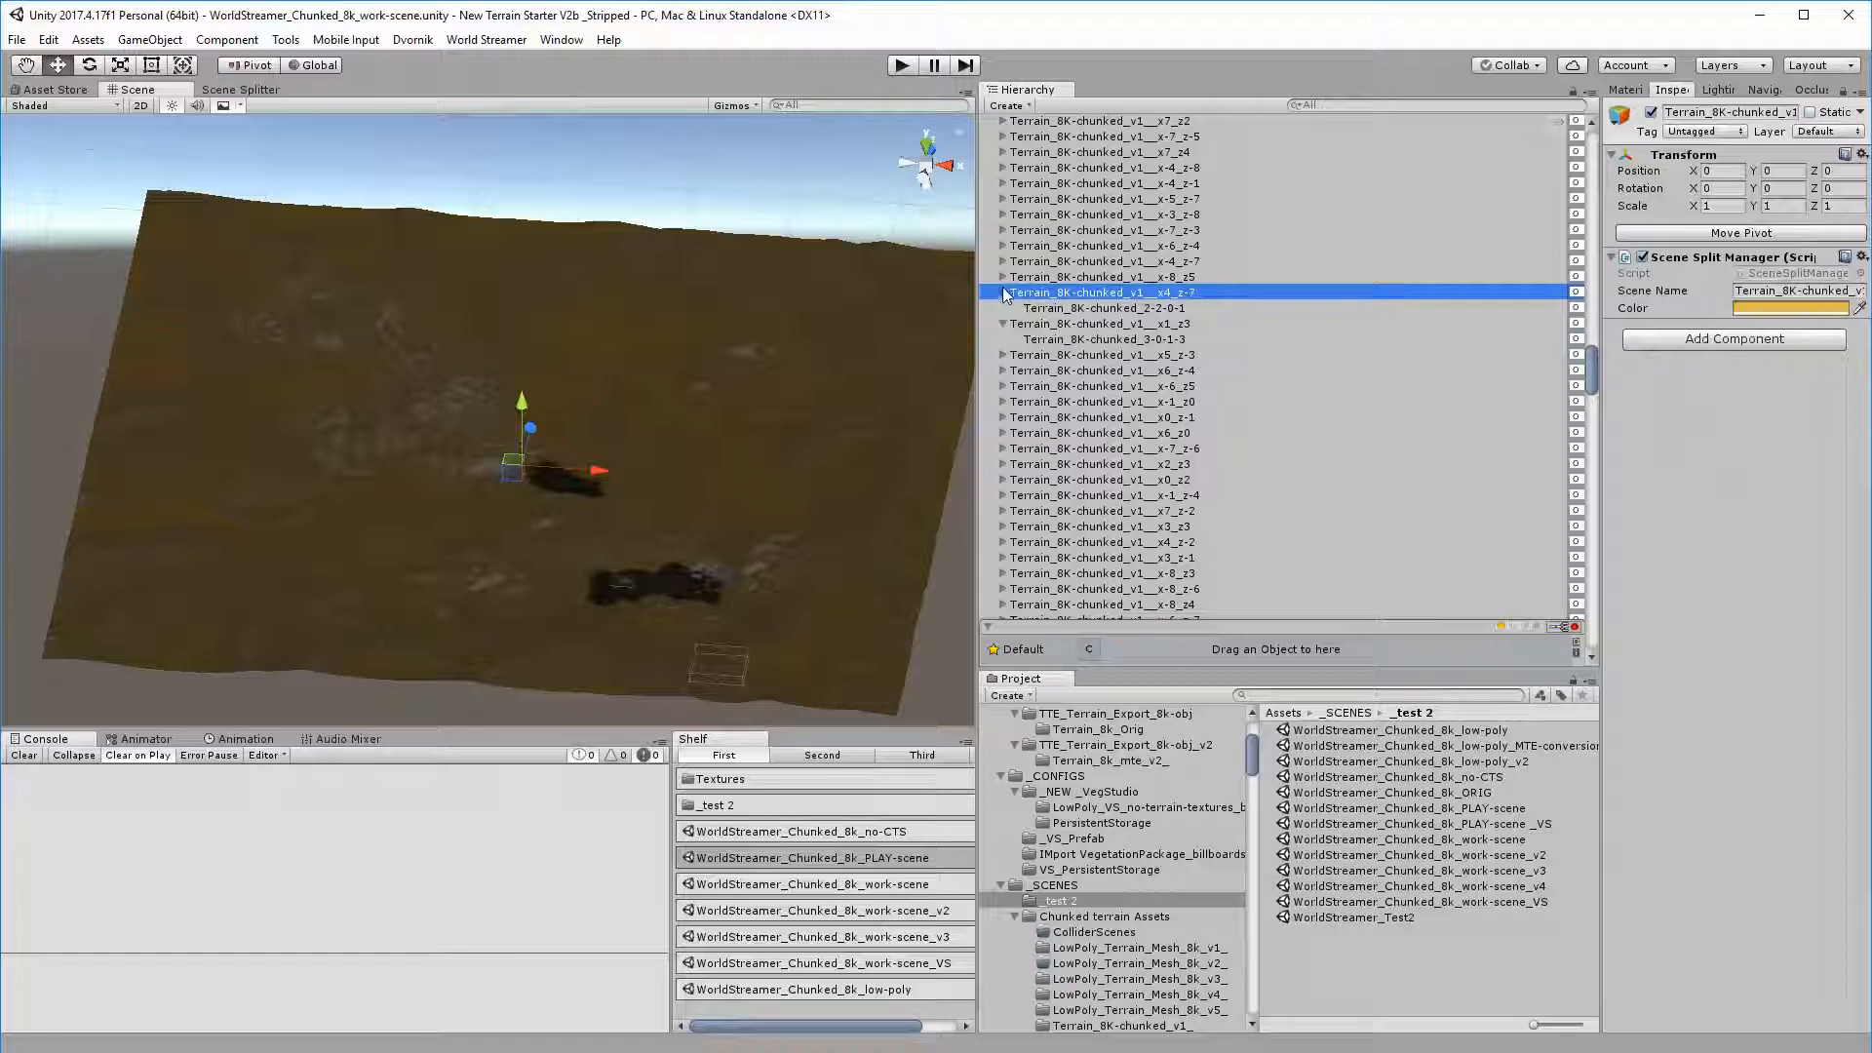
left_click(1004, 295)
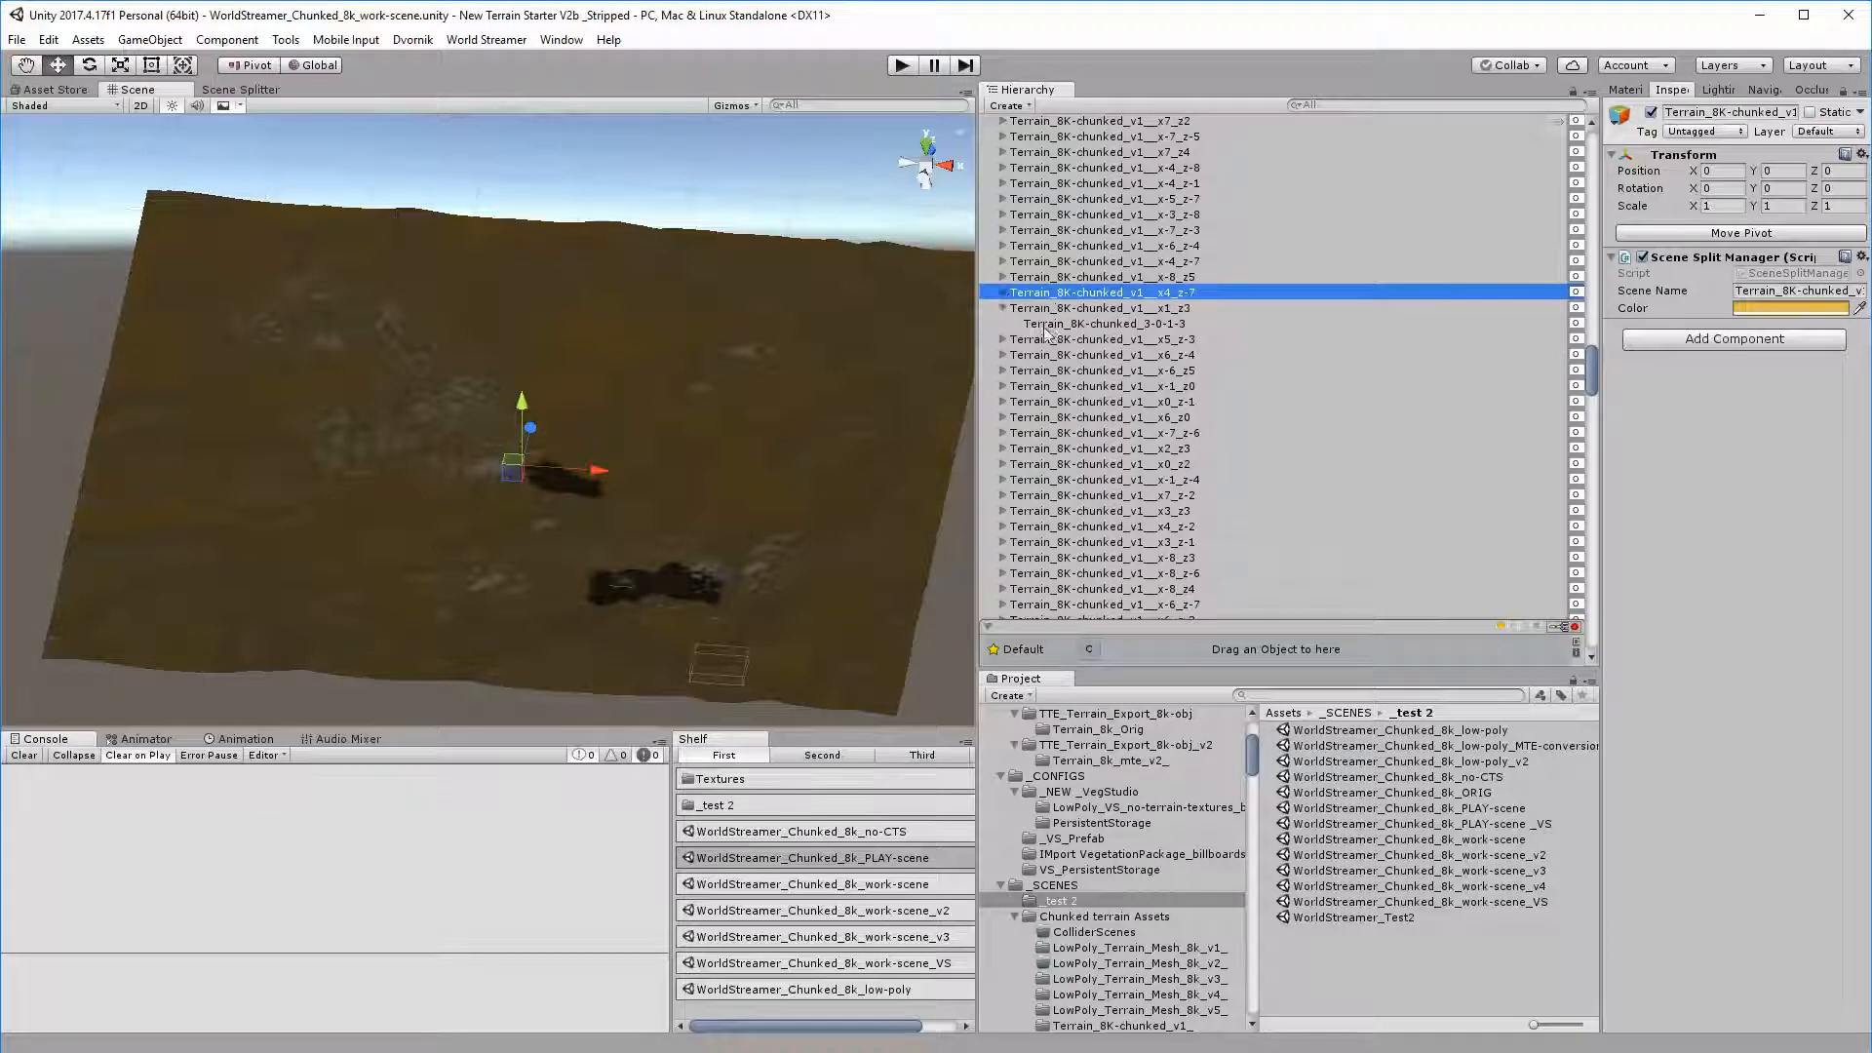
left_click(1048, 325)
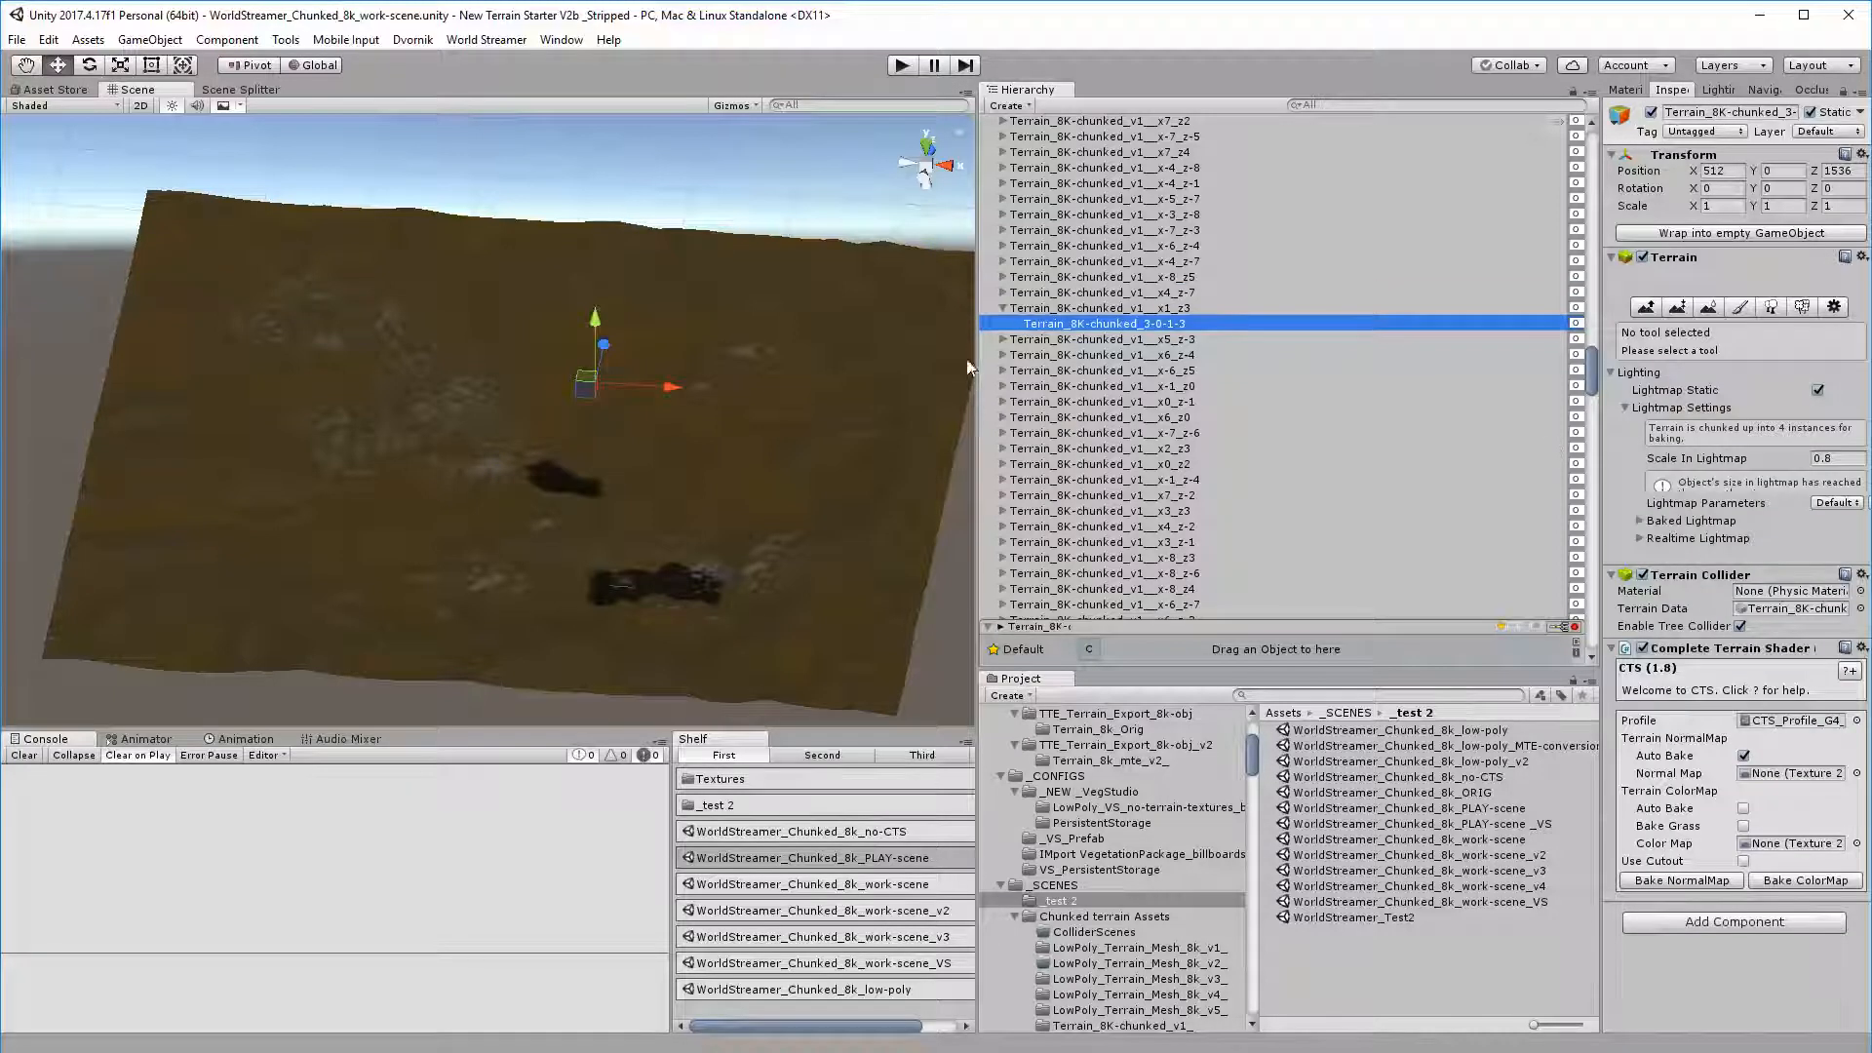
left_click(1004, 308)
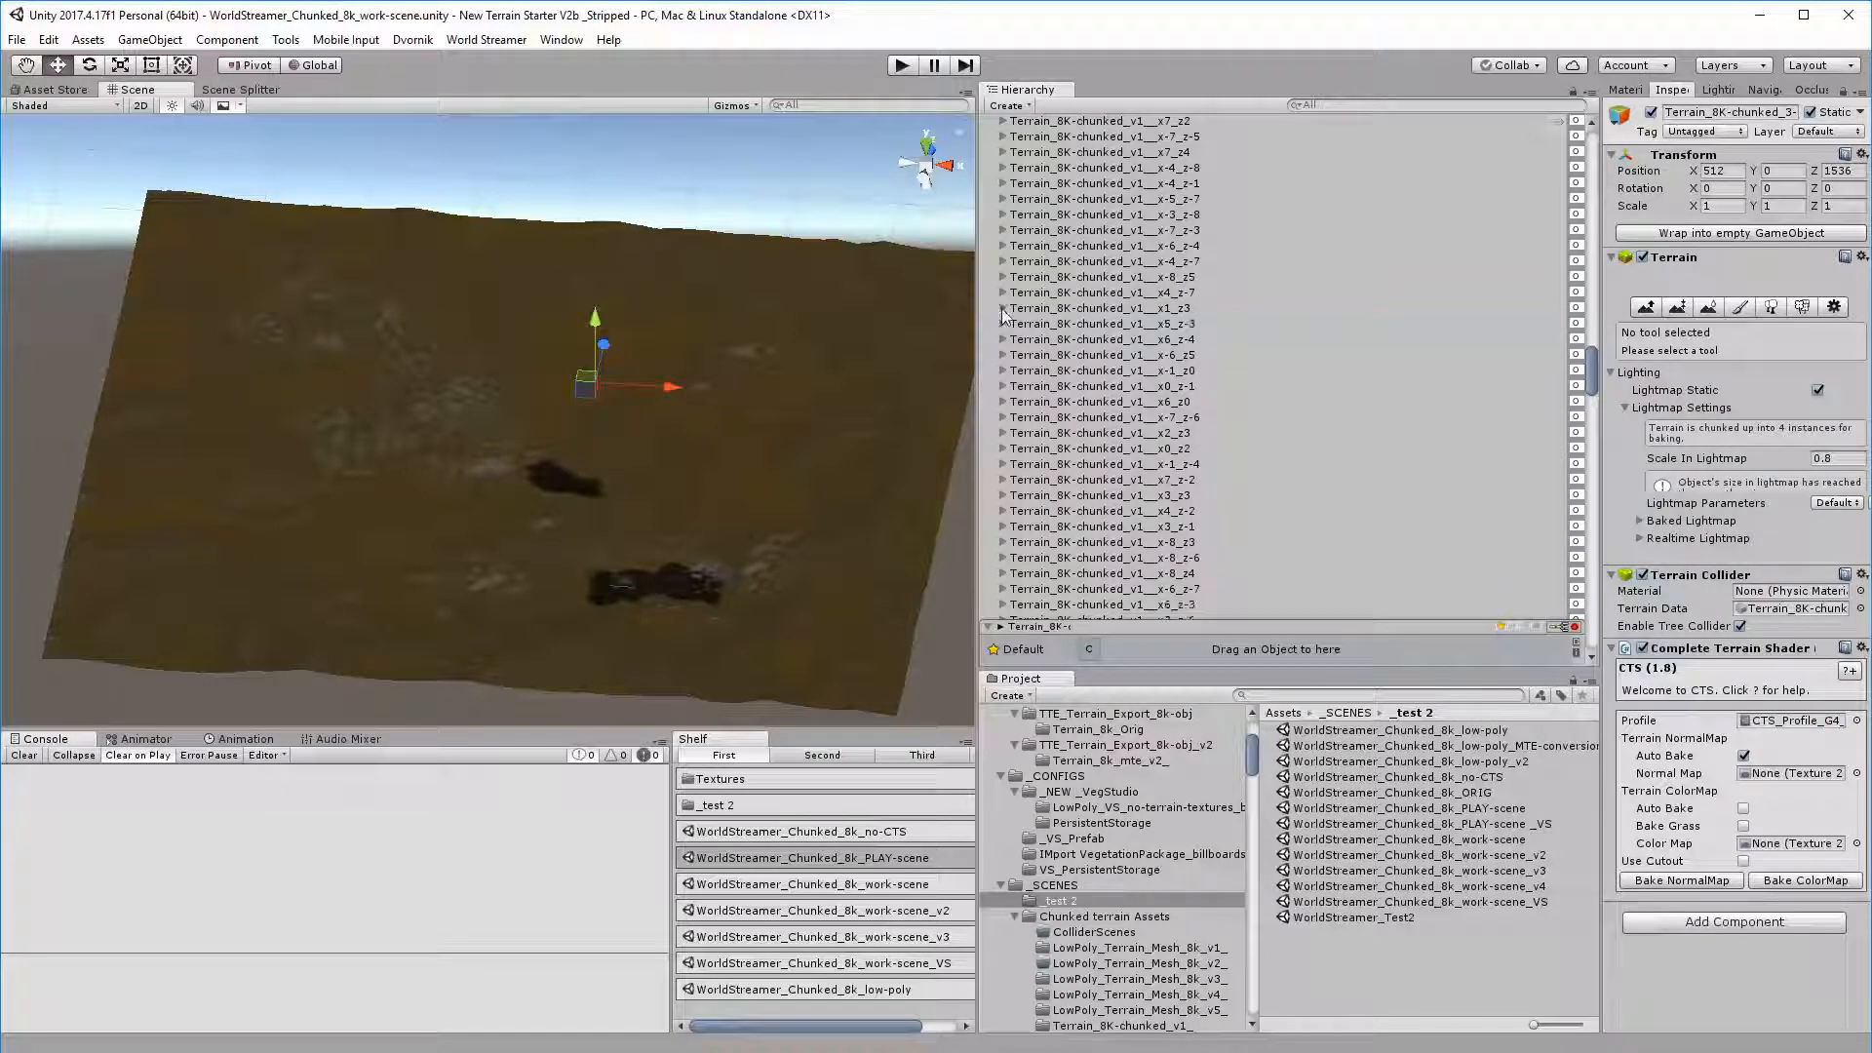
Step: Open WorldStreamer_Chunked_8k_PLAY-scene and locate the scene collection assets used by _Streamer_Major_Unity_Terrains and _Streamer_Major
double_click(1478, 815)
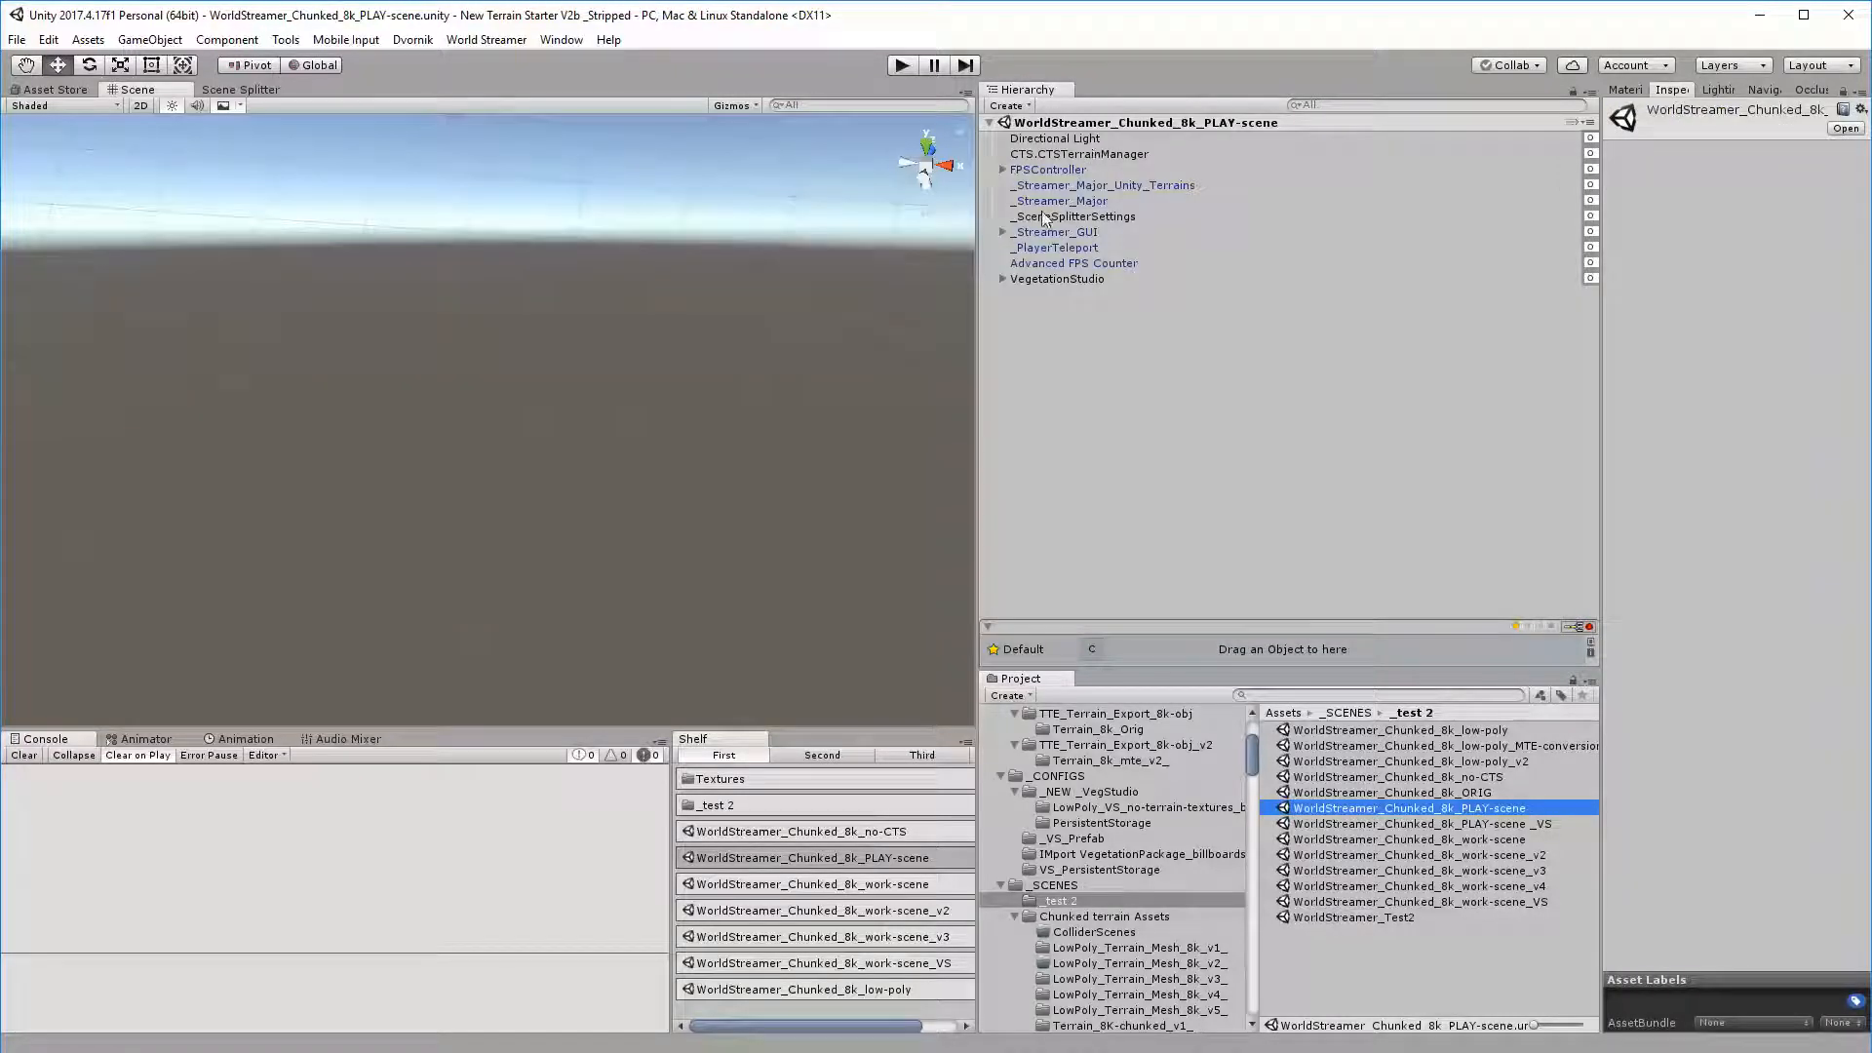
left_click(1063, 186)
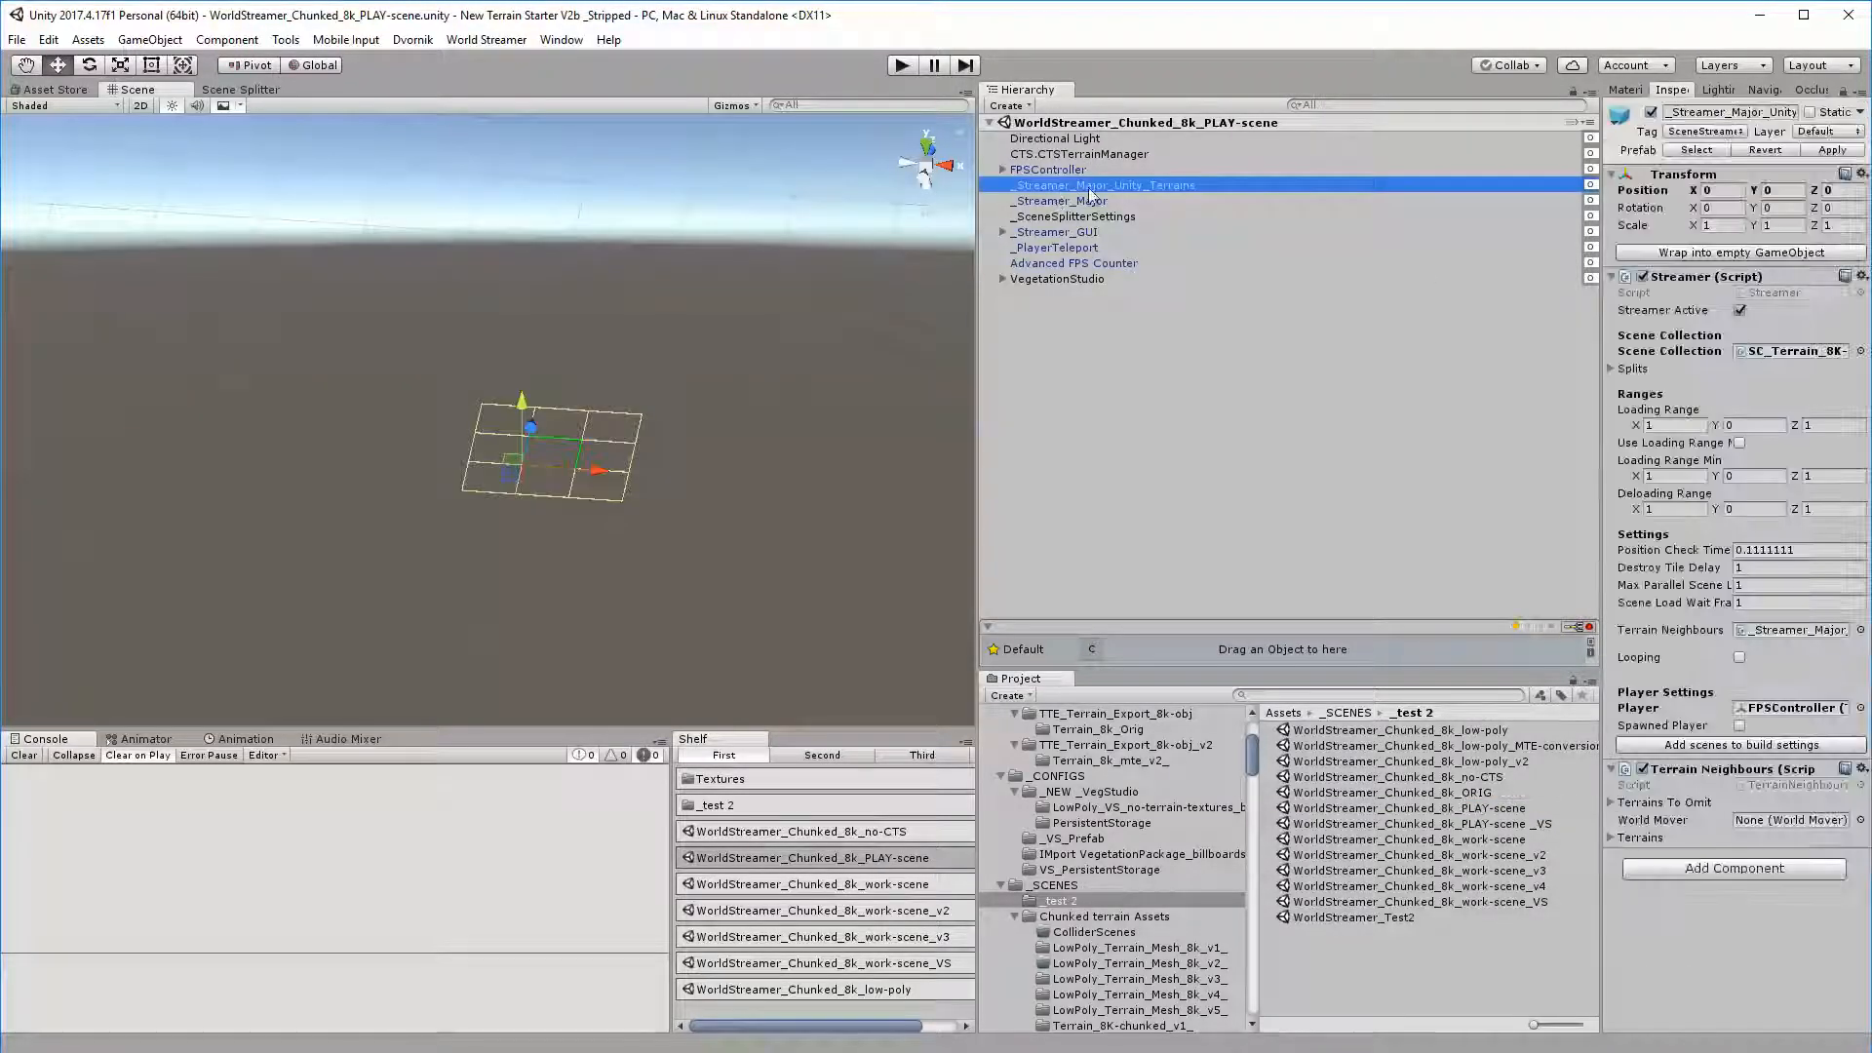
left_click(1762, 351)
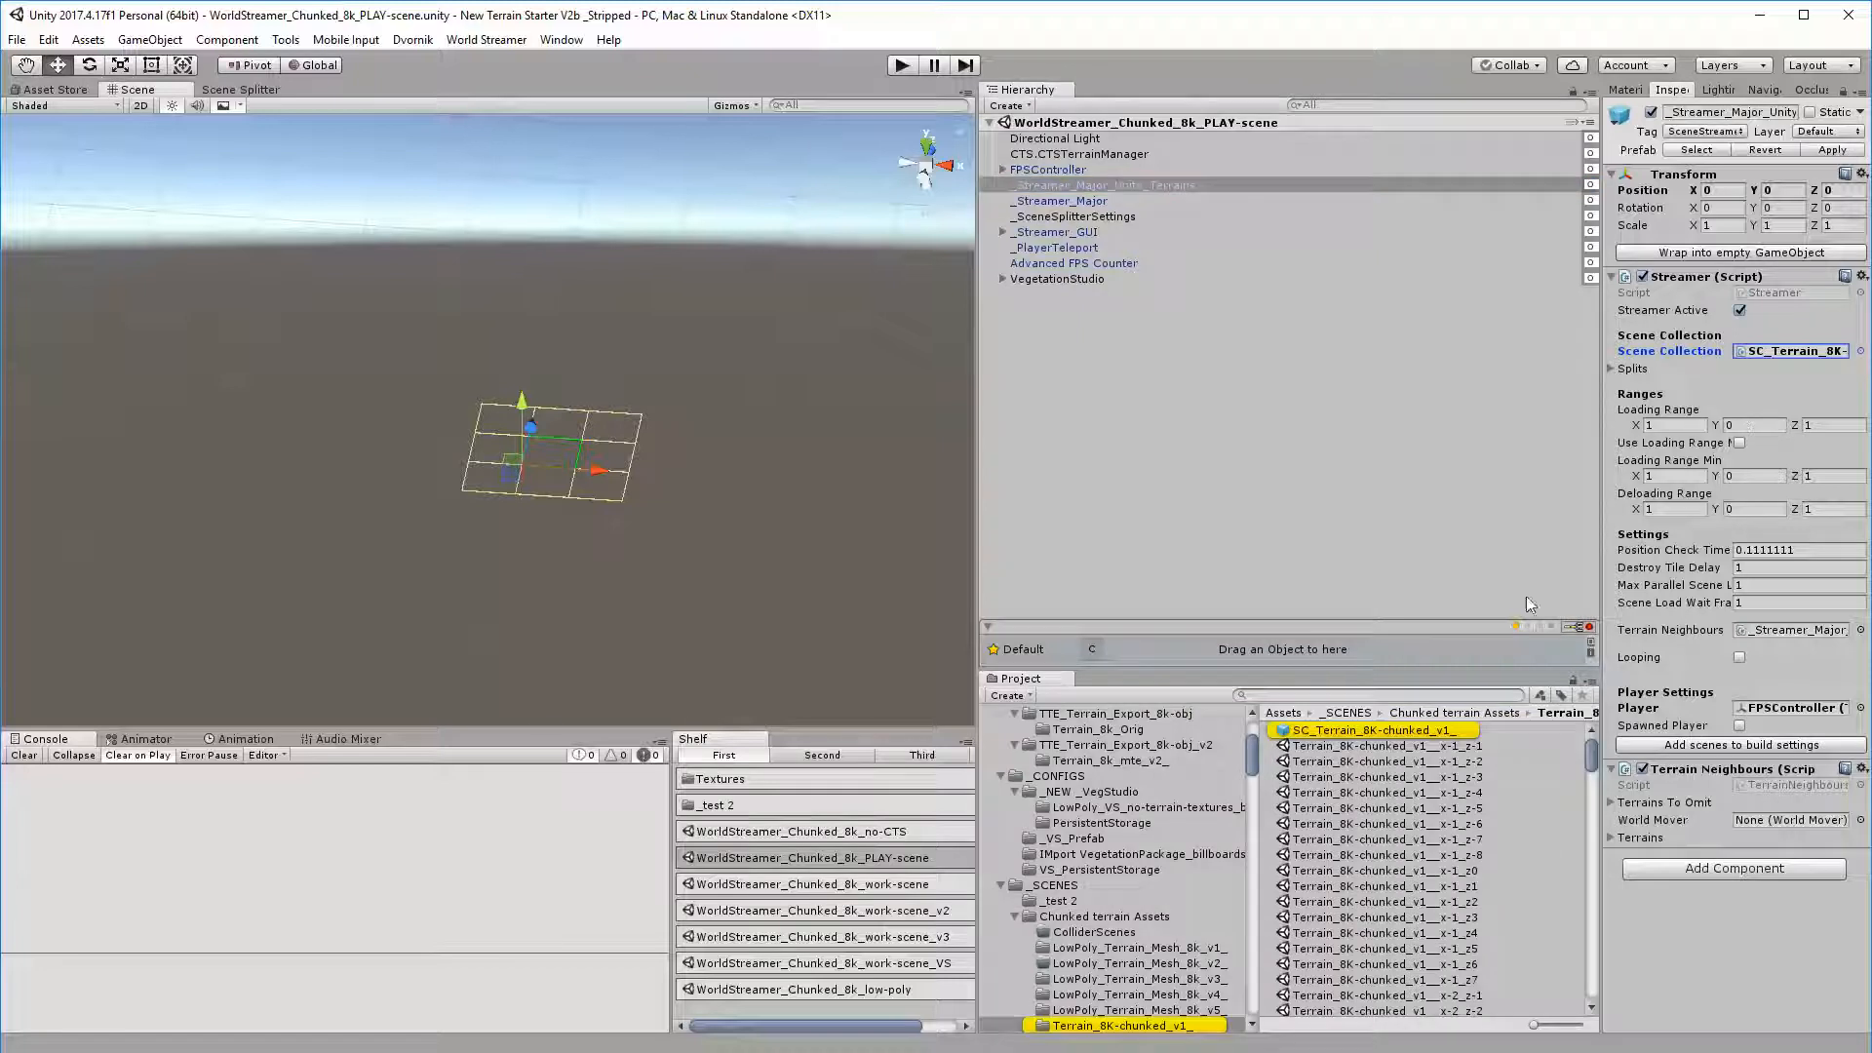
left_click(1094, 203)
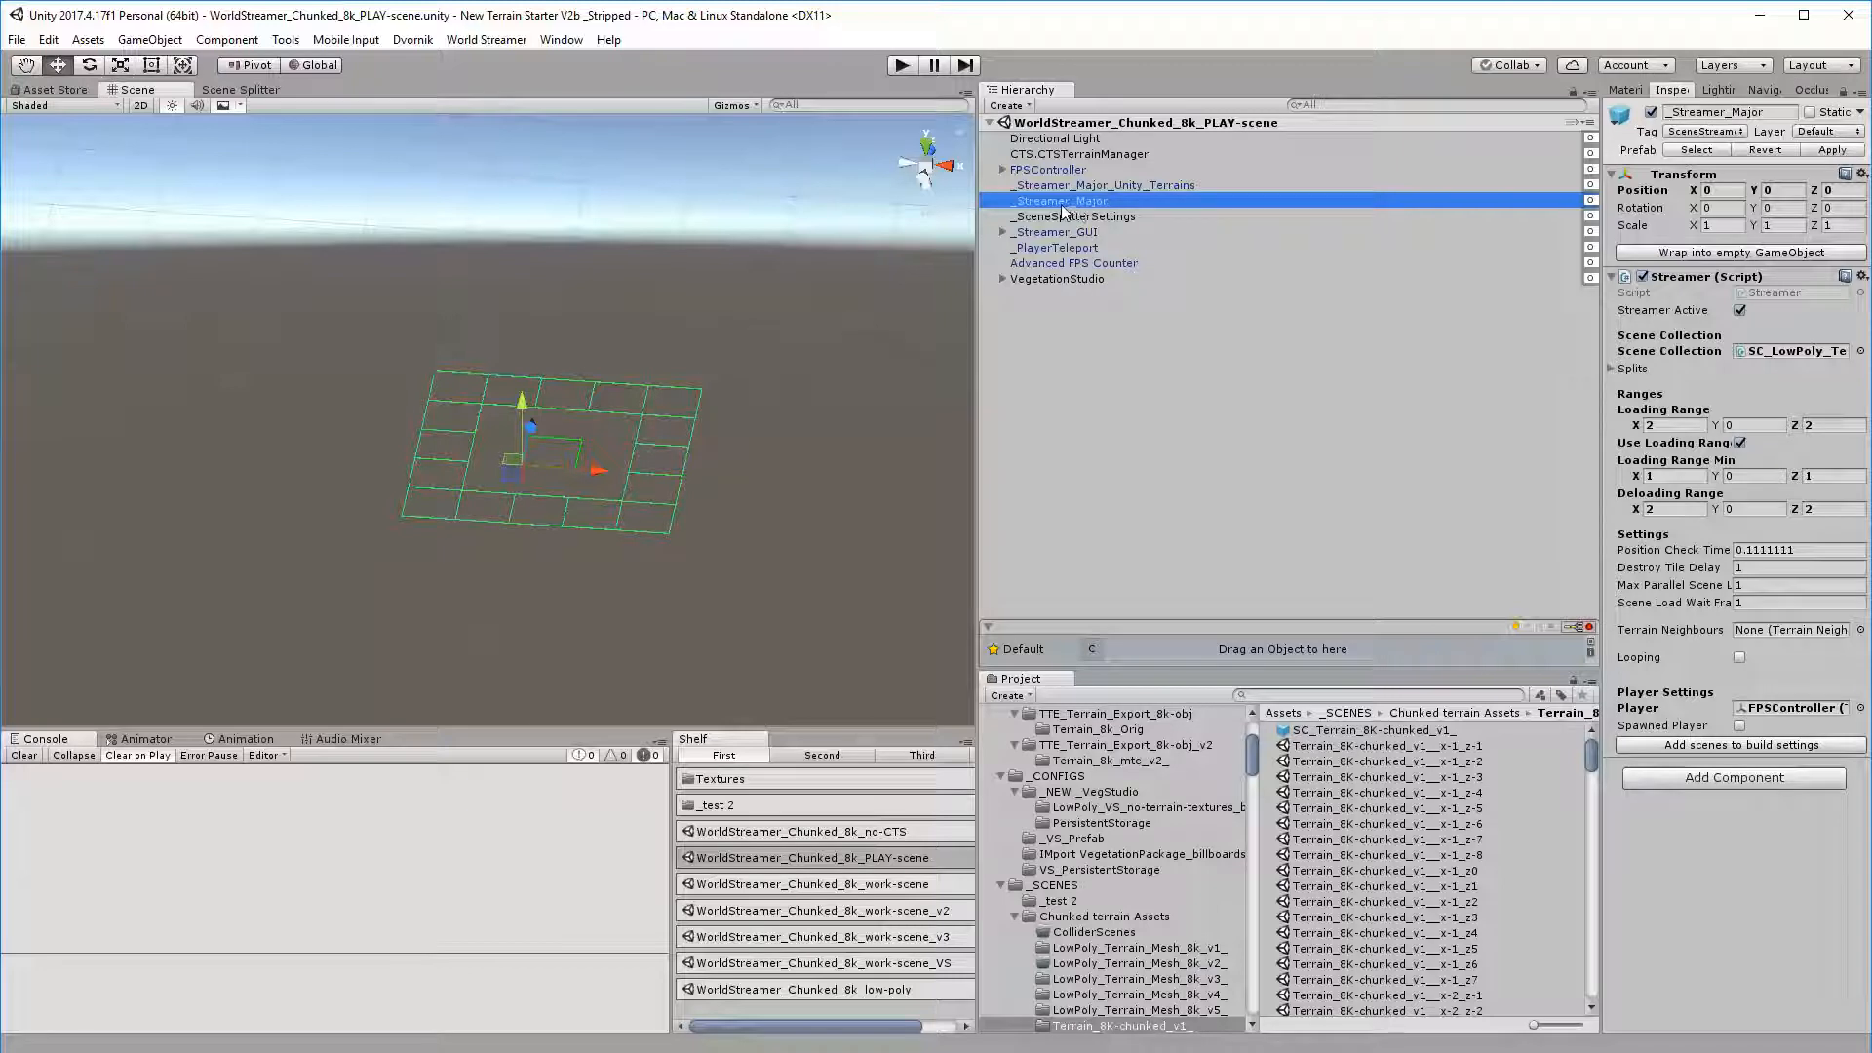
left_click(1784, 352)
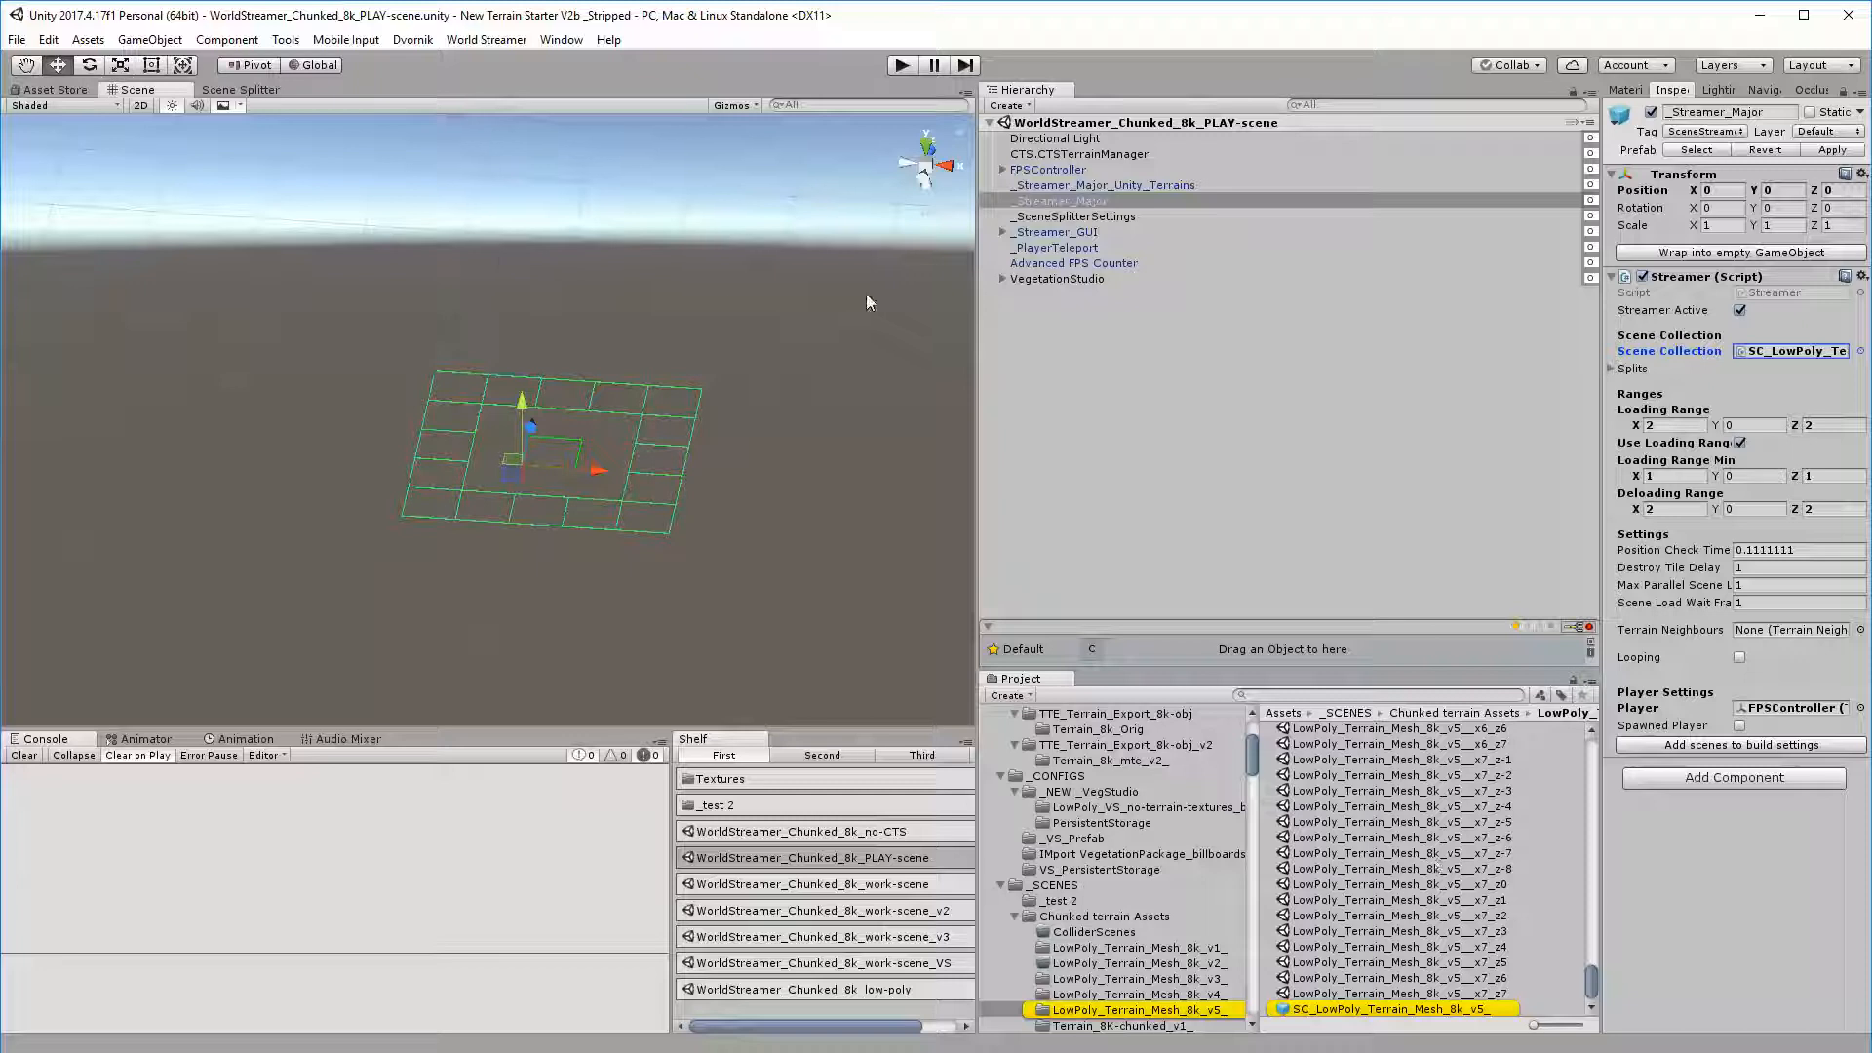
Step: Expand the VegetationStudio object and examine its Vegetation System Pool_Bundles settings with the inspector widened
left_click(1057, 279)
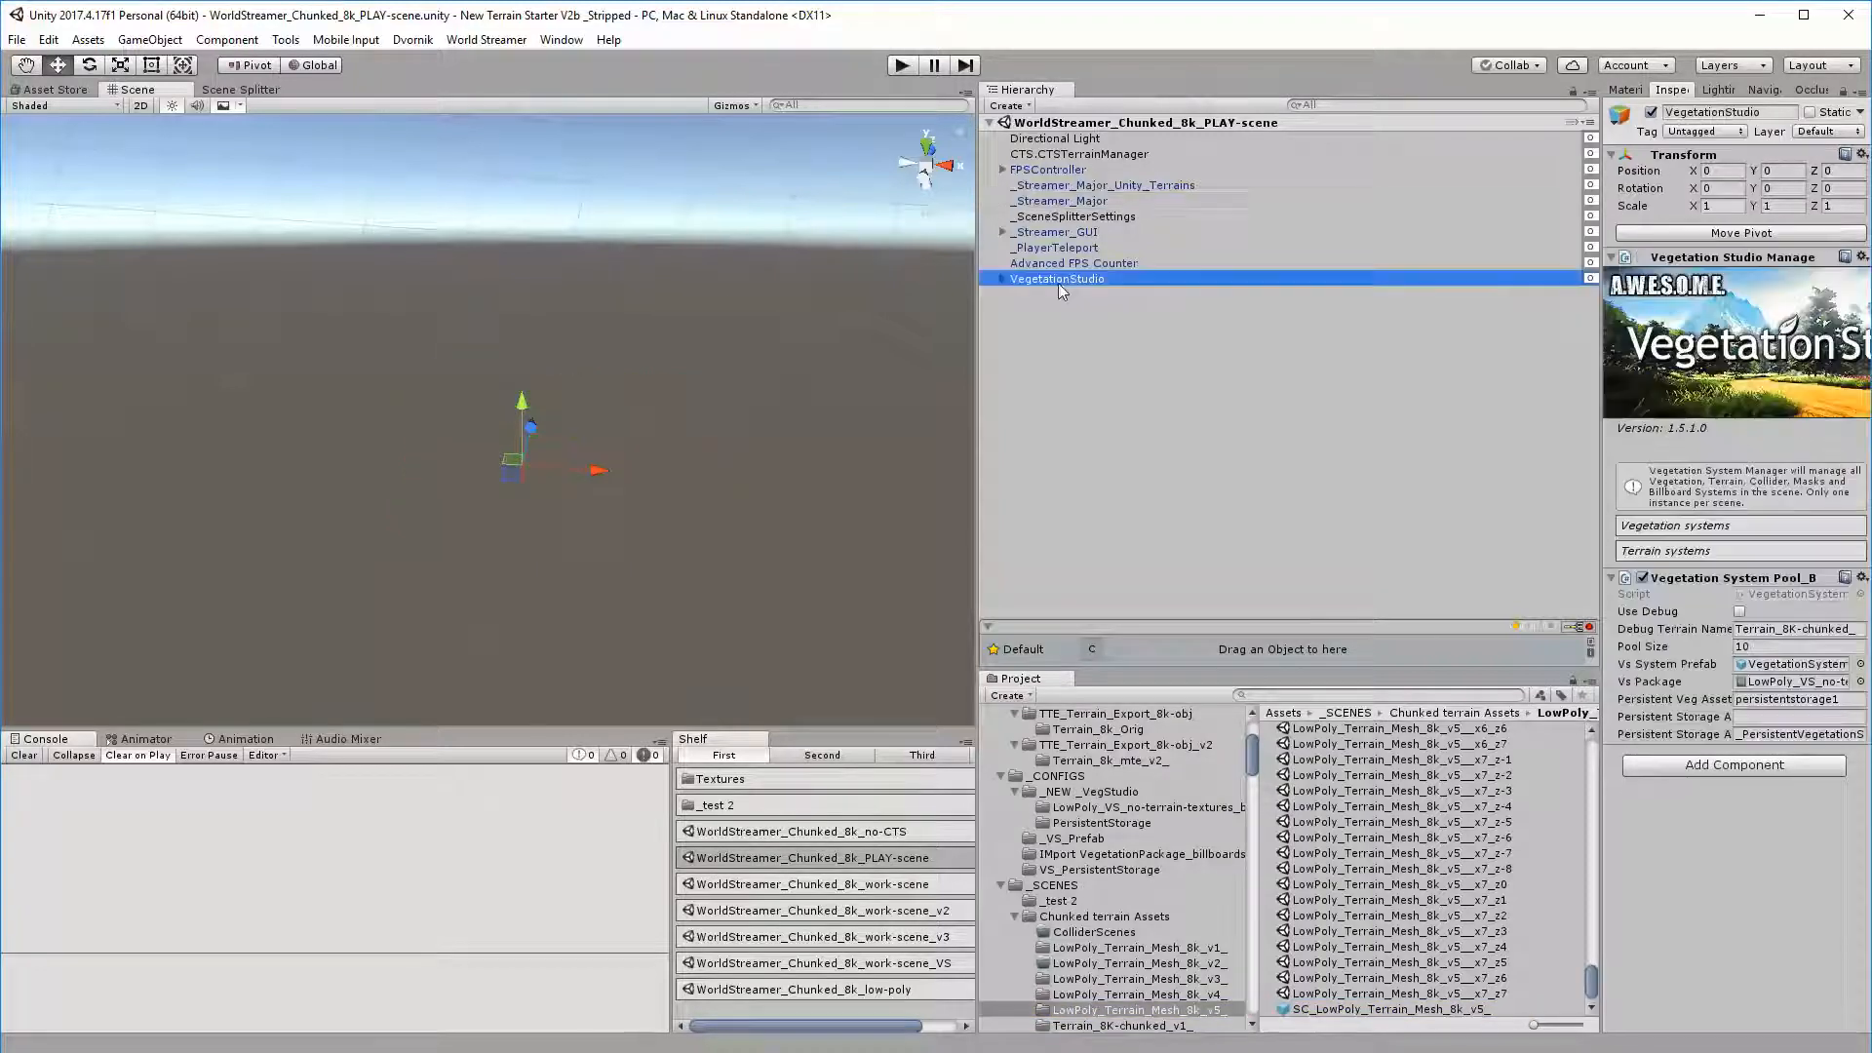
left_click(1003, 279)
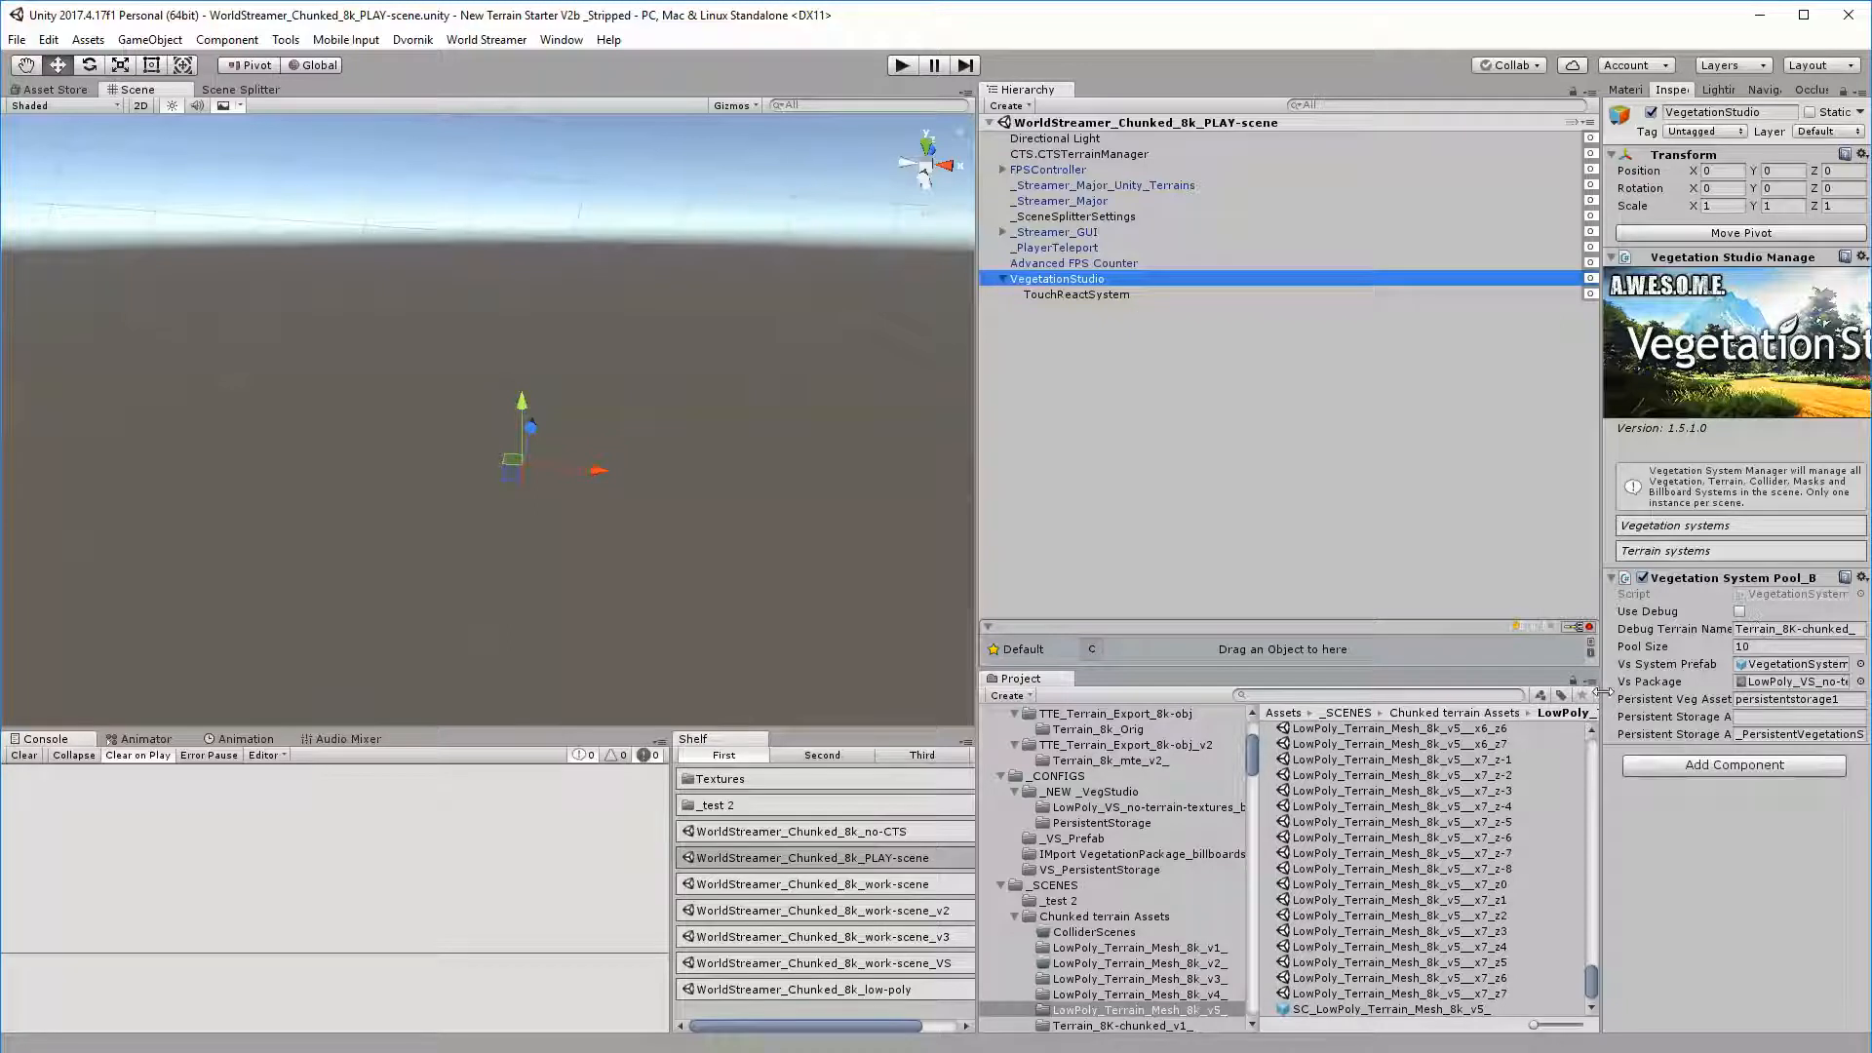
left_click_drag(1602, 691, 1419, 691)
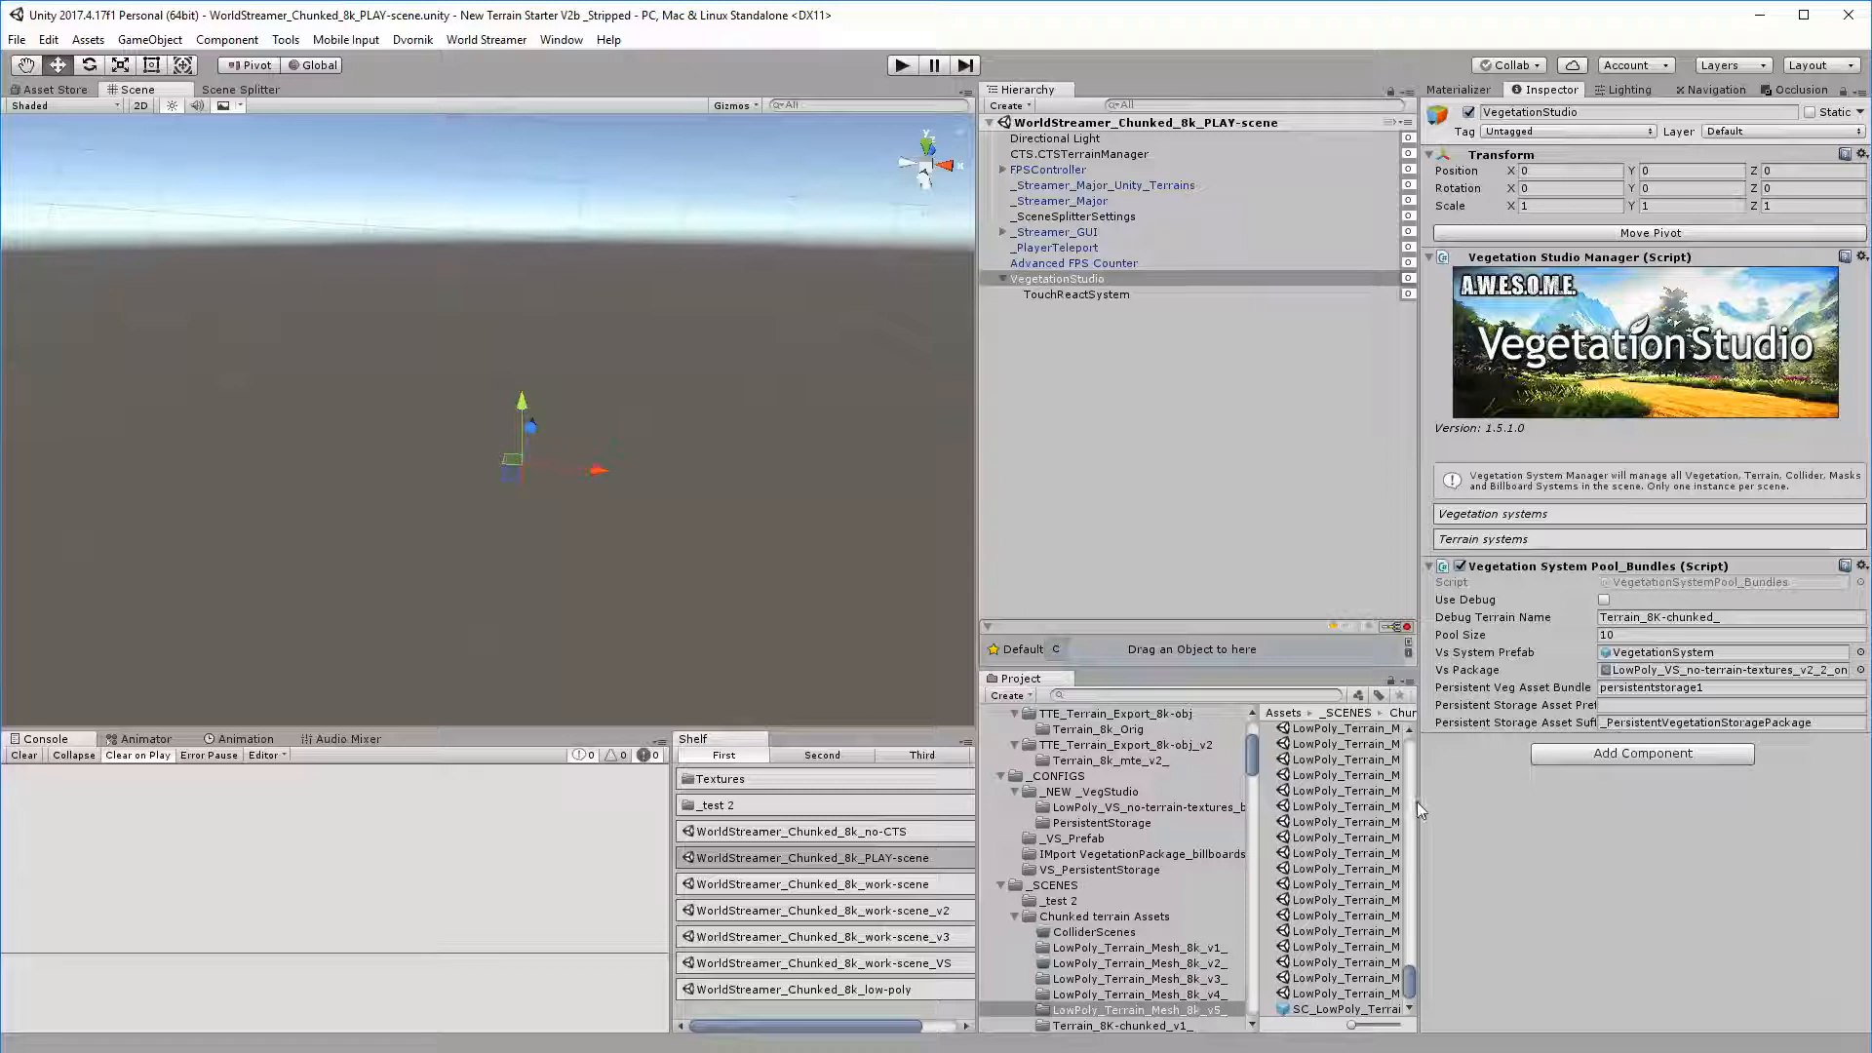
left_click_drag(1419, 810, 1464, 814)
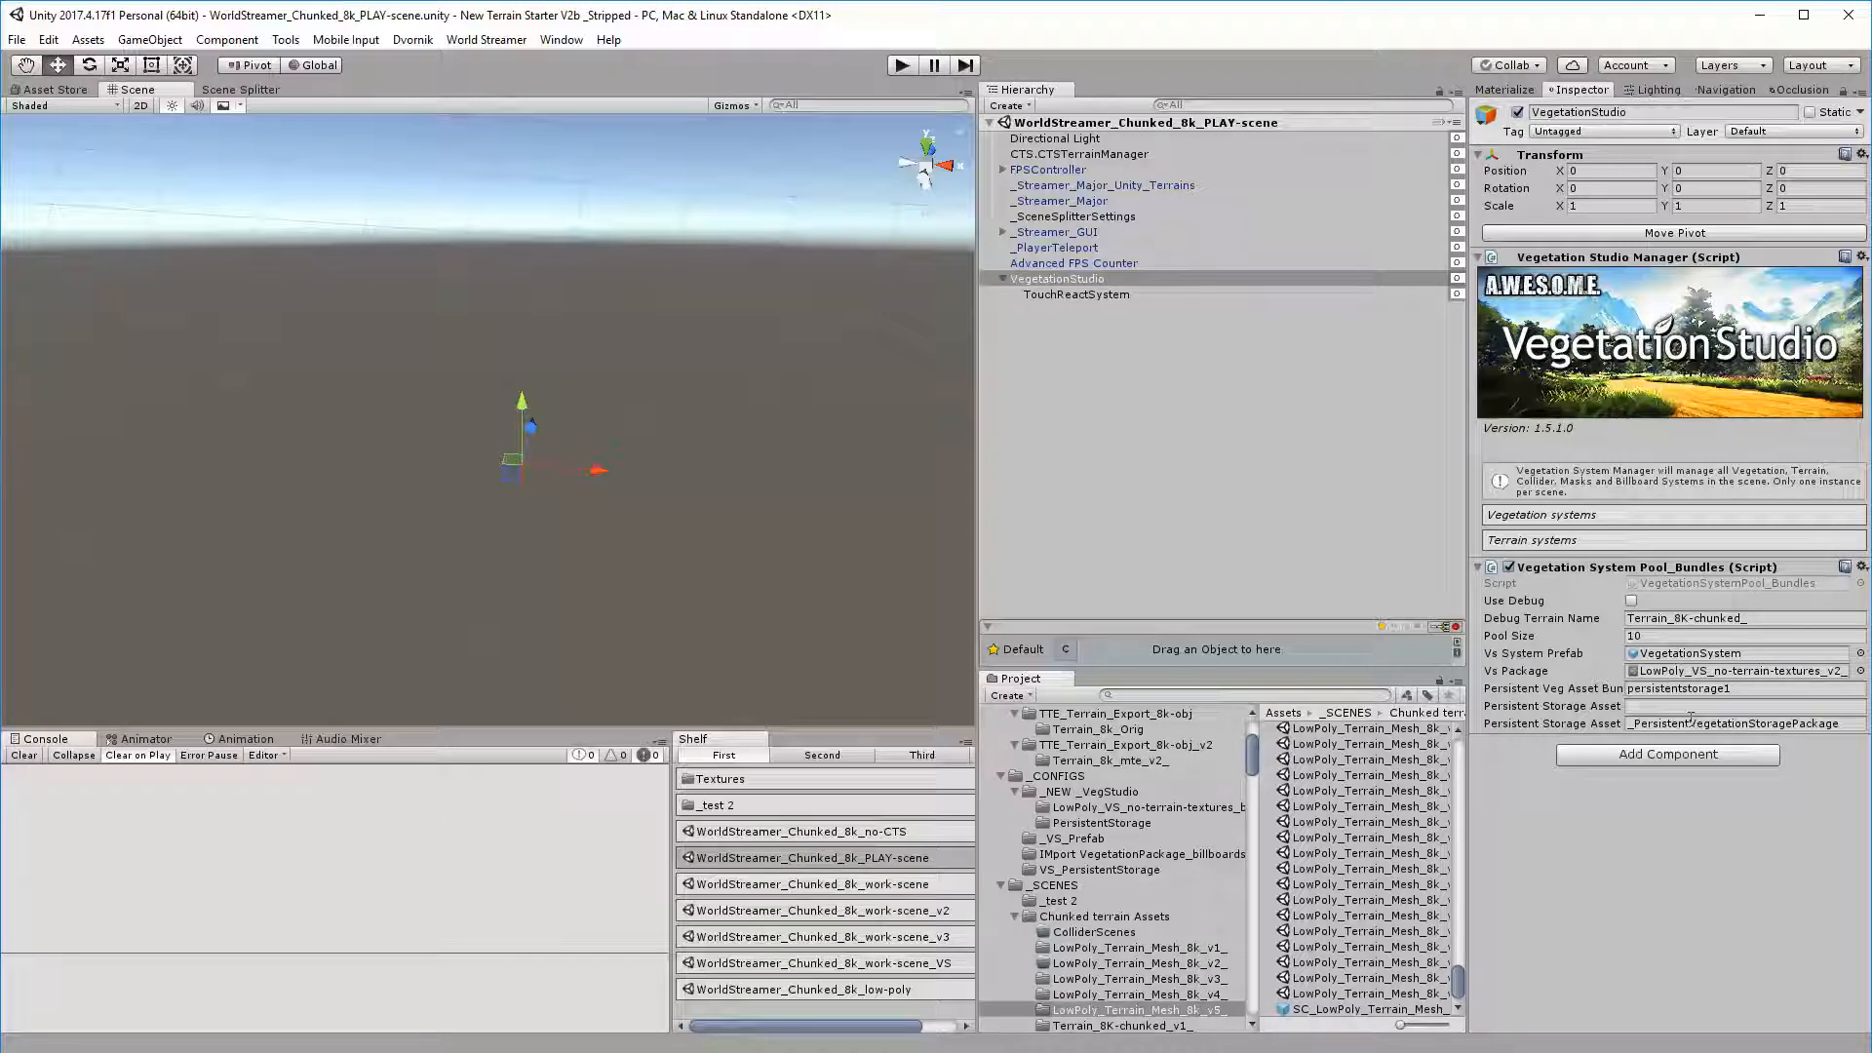
Step: Open the PersistentStorage folder under _NEW _VegStudio and check the AssetBundle assignment of the Terrain_8K-chunked_3-2-3-1 storage asset
left_click(1129, 824)
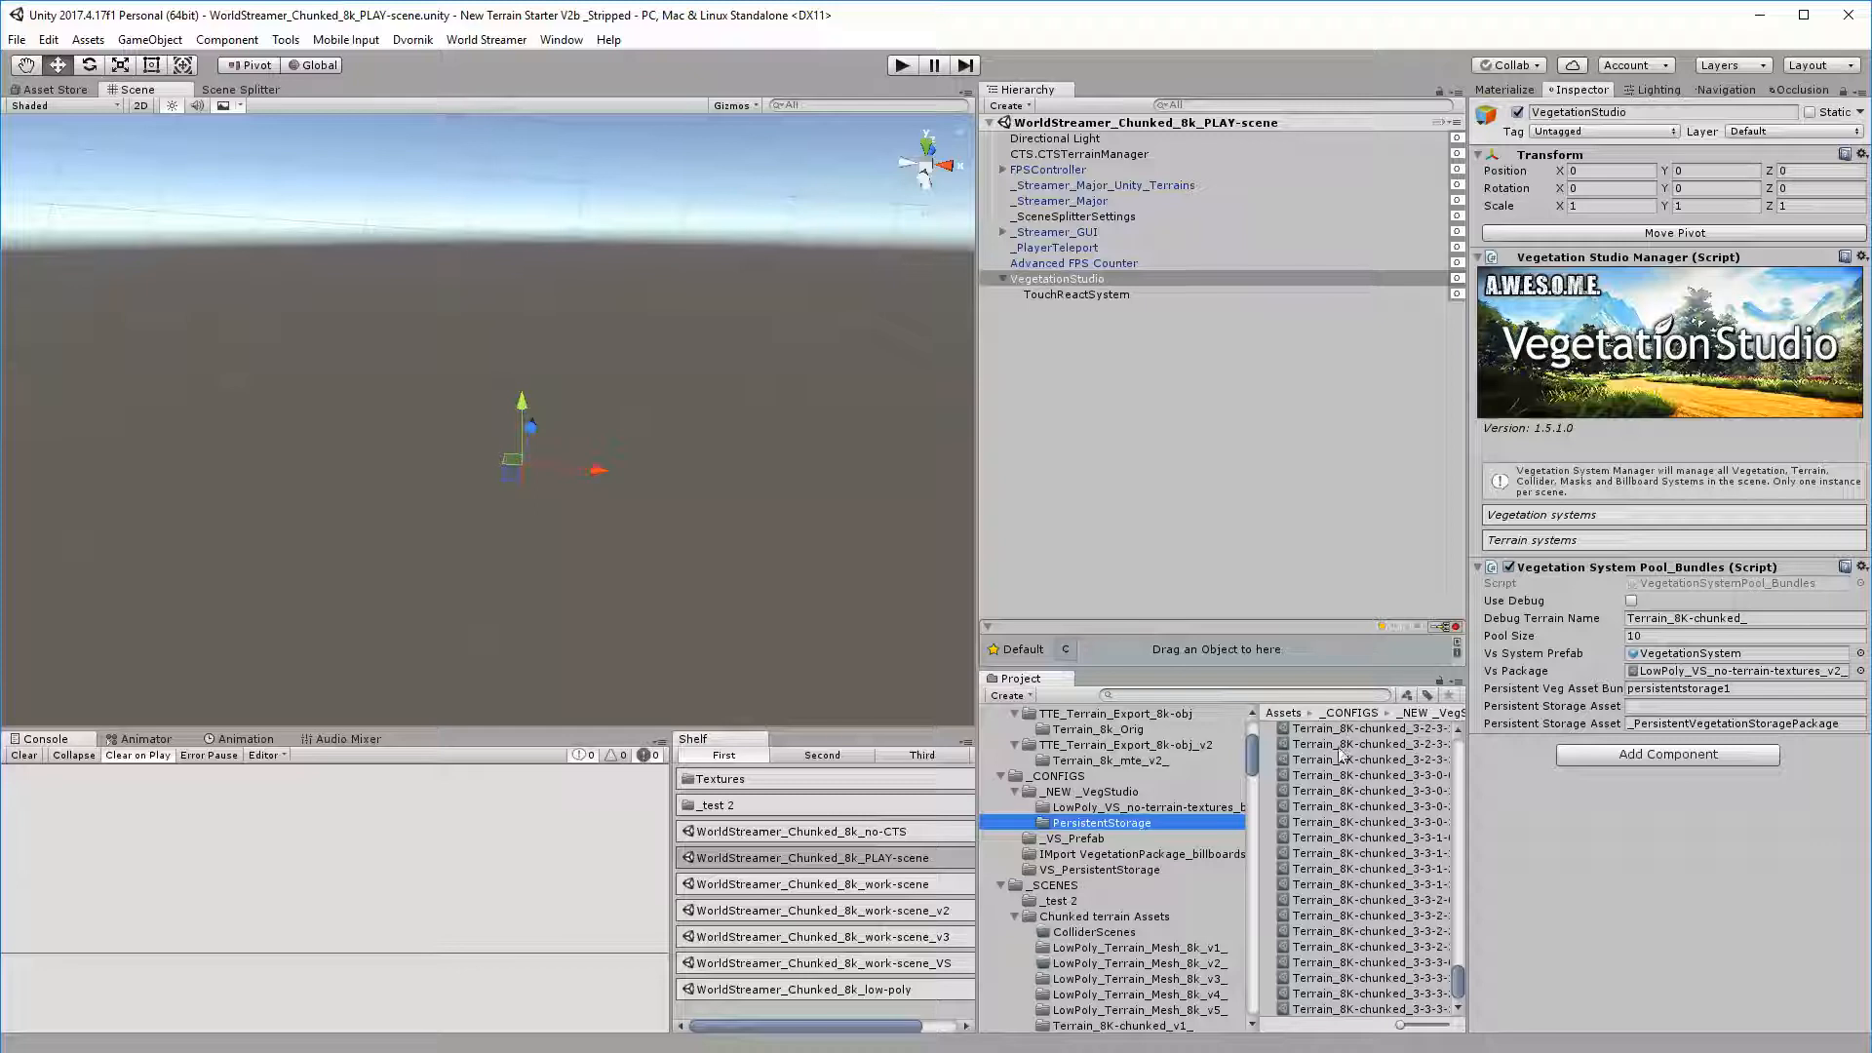
left_click_drag(1469, 775, 1545, 775)
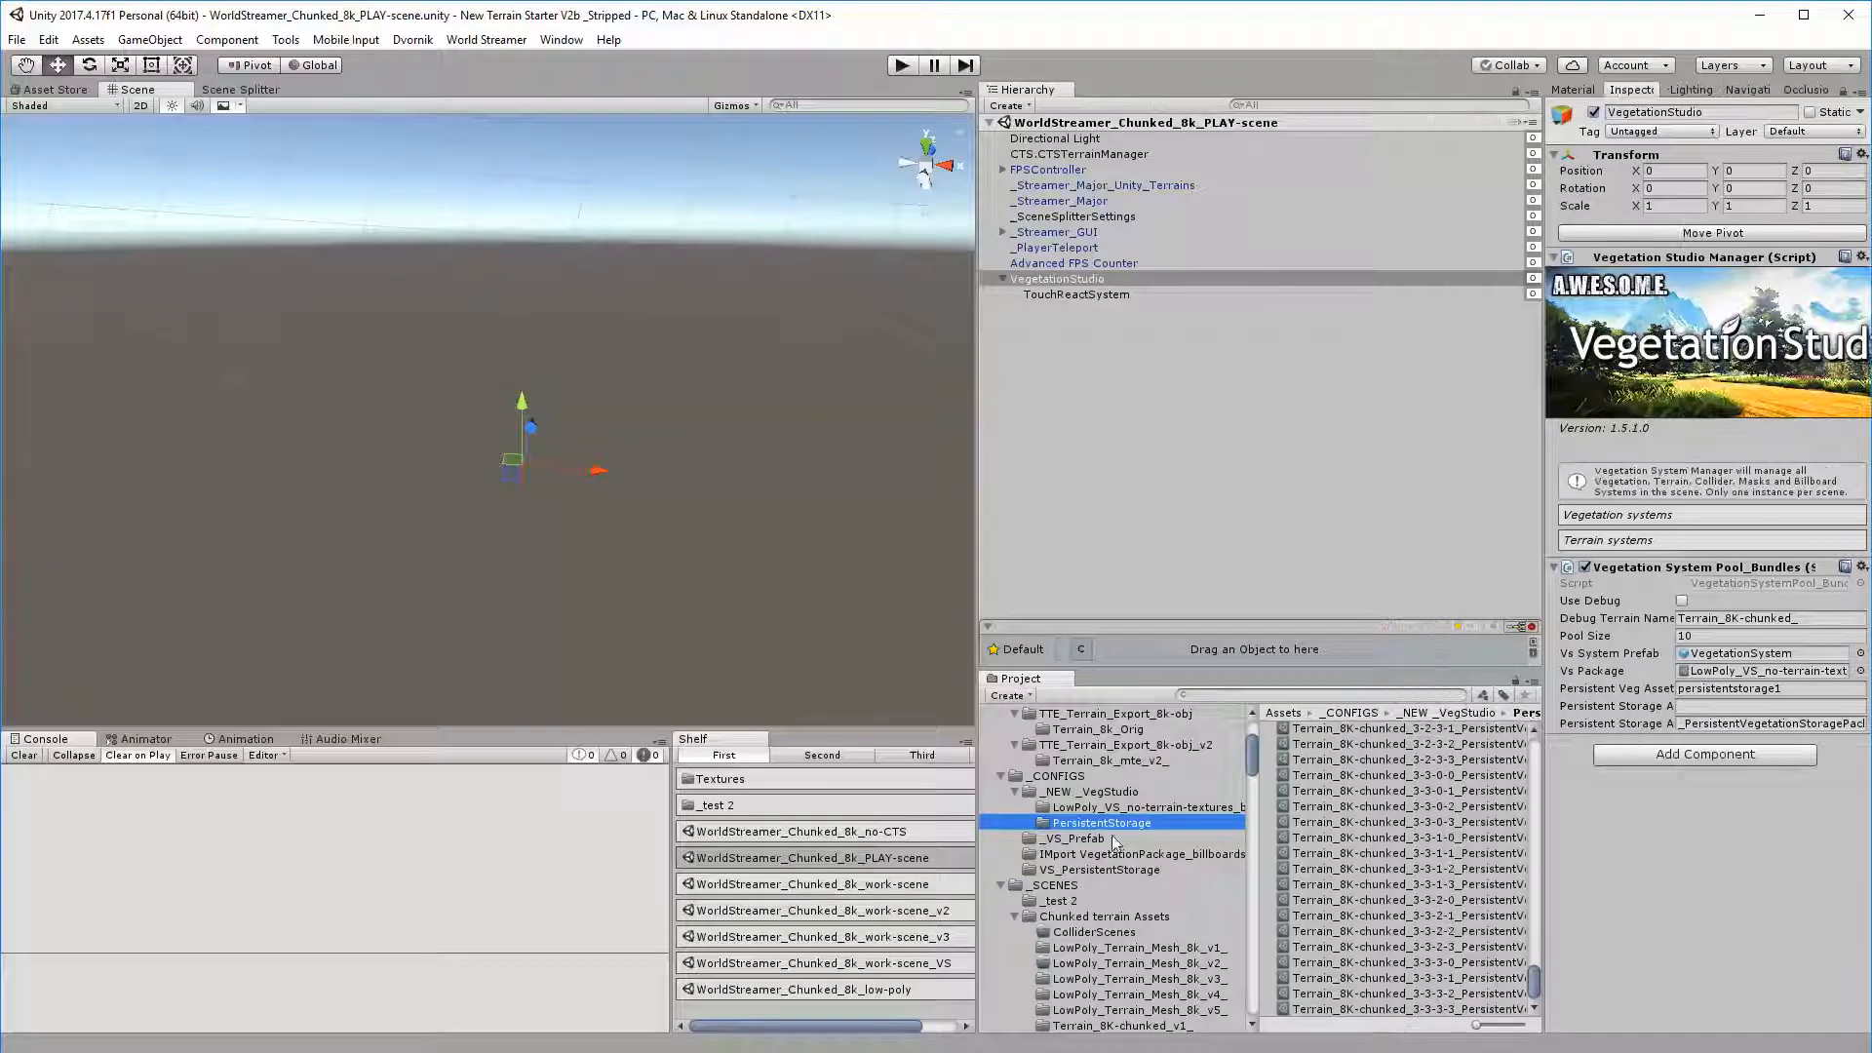
left_click(1343, 729)
left_click(1345, 747)
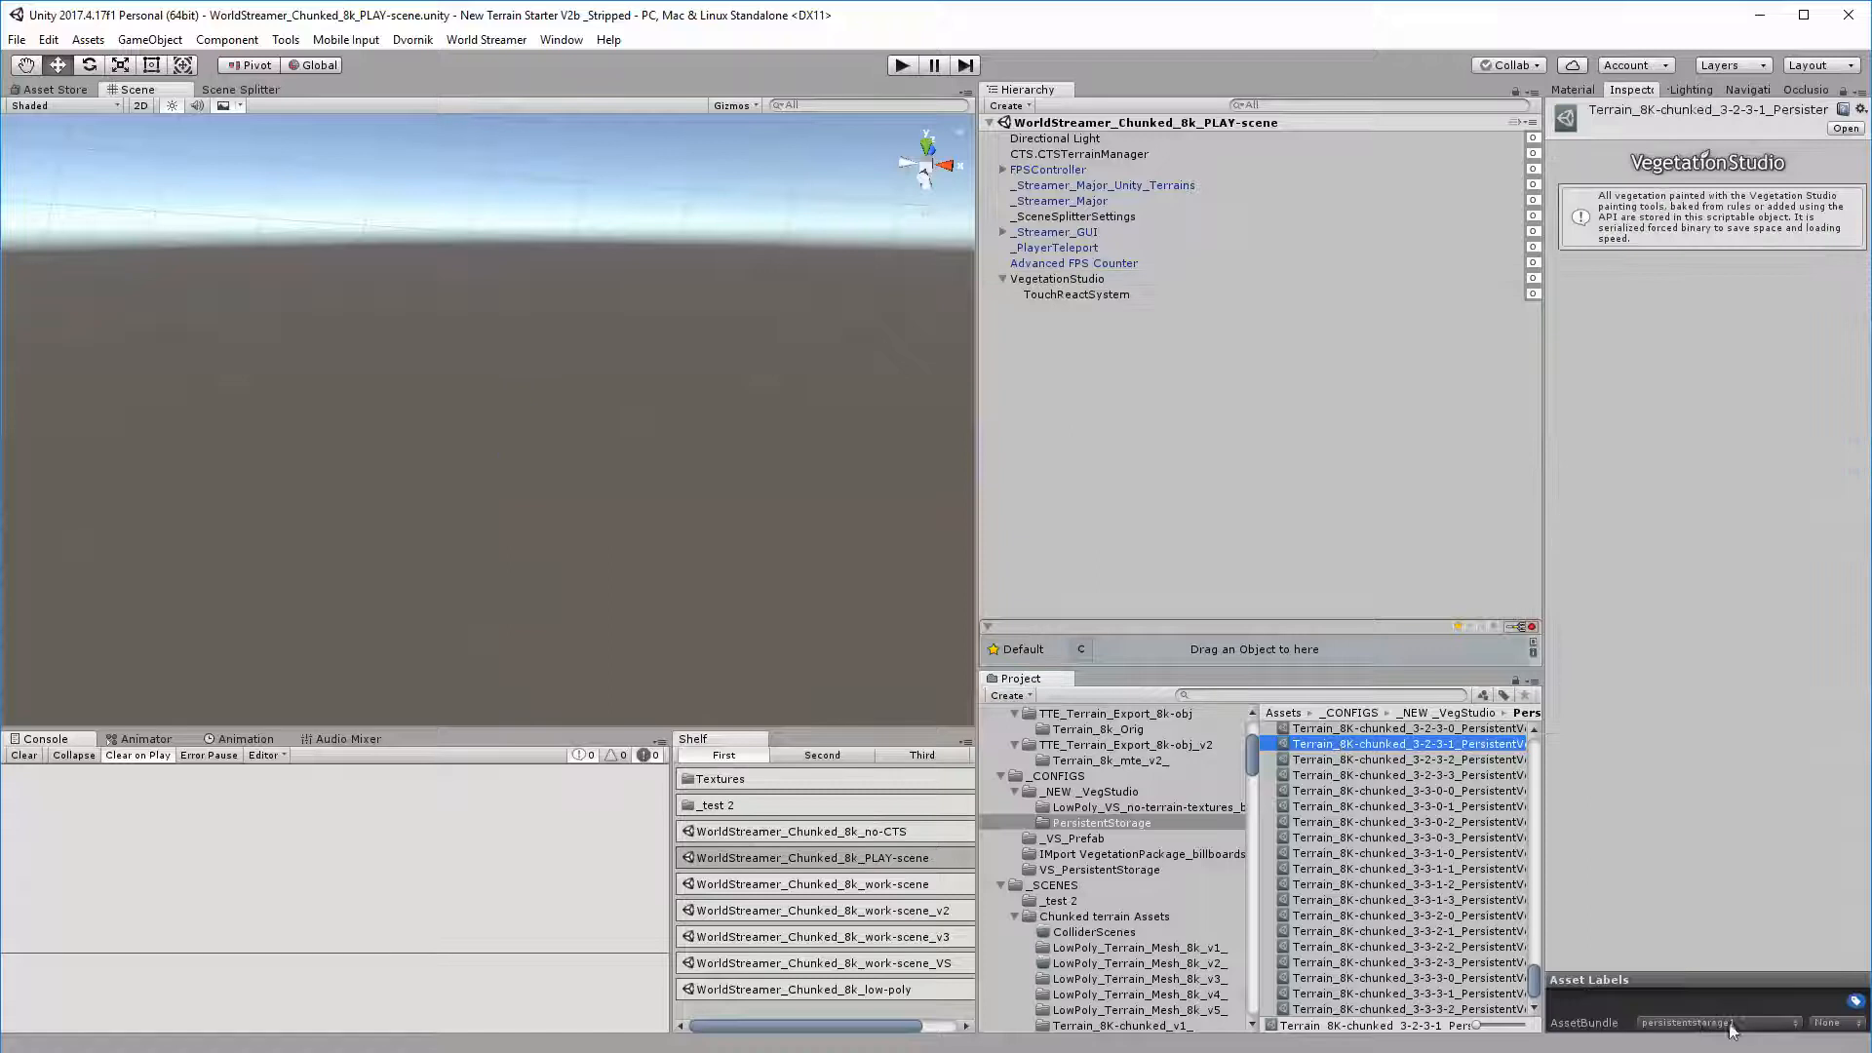
type("1")
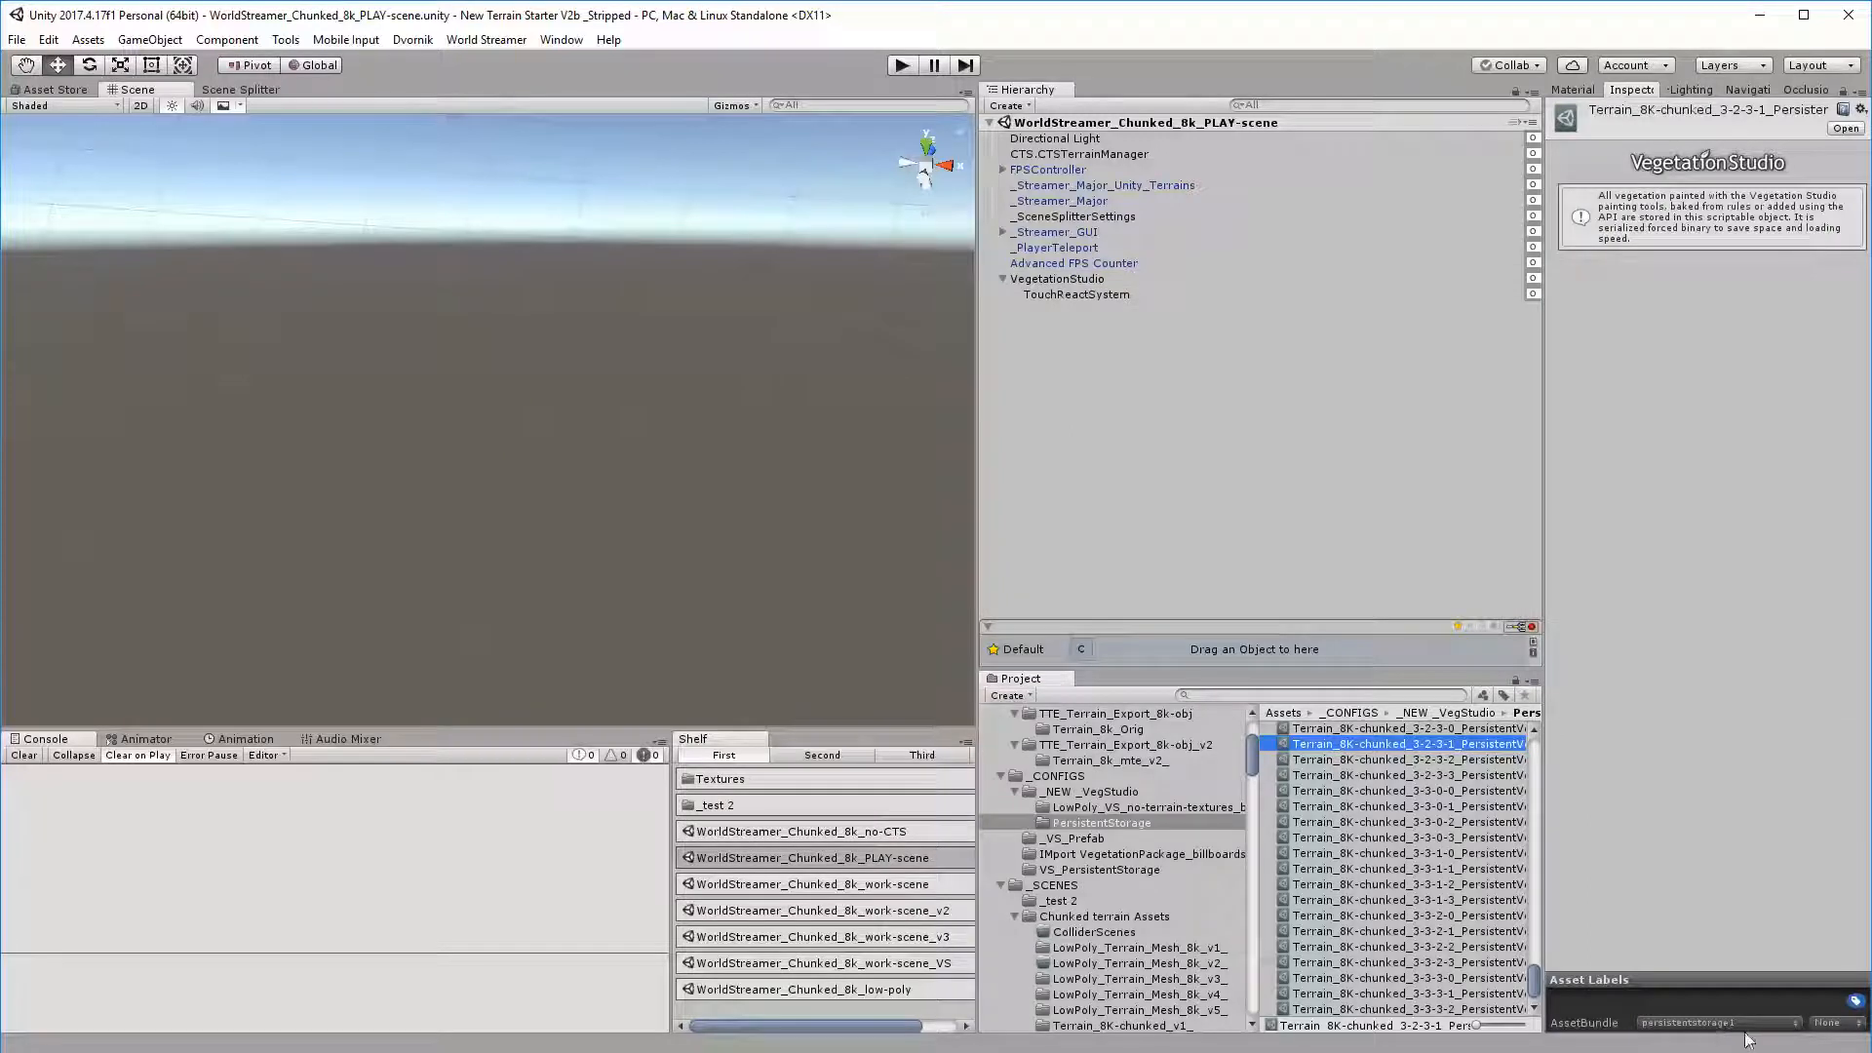
Step: Compare the AssetBundle assignment of the Terrain_8K-chunked_3-3-0-1 storage asset with that of 3-2-3-1
left_click(1355, 807)
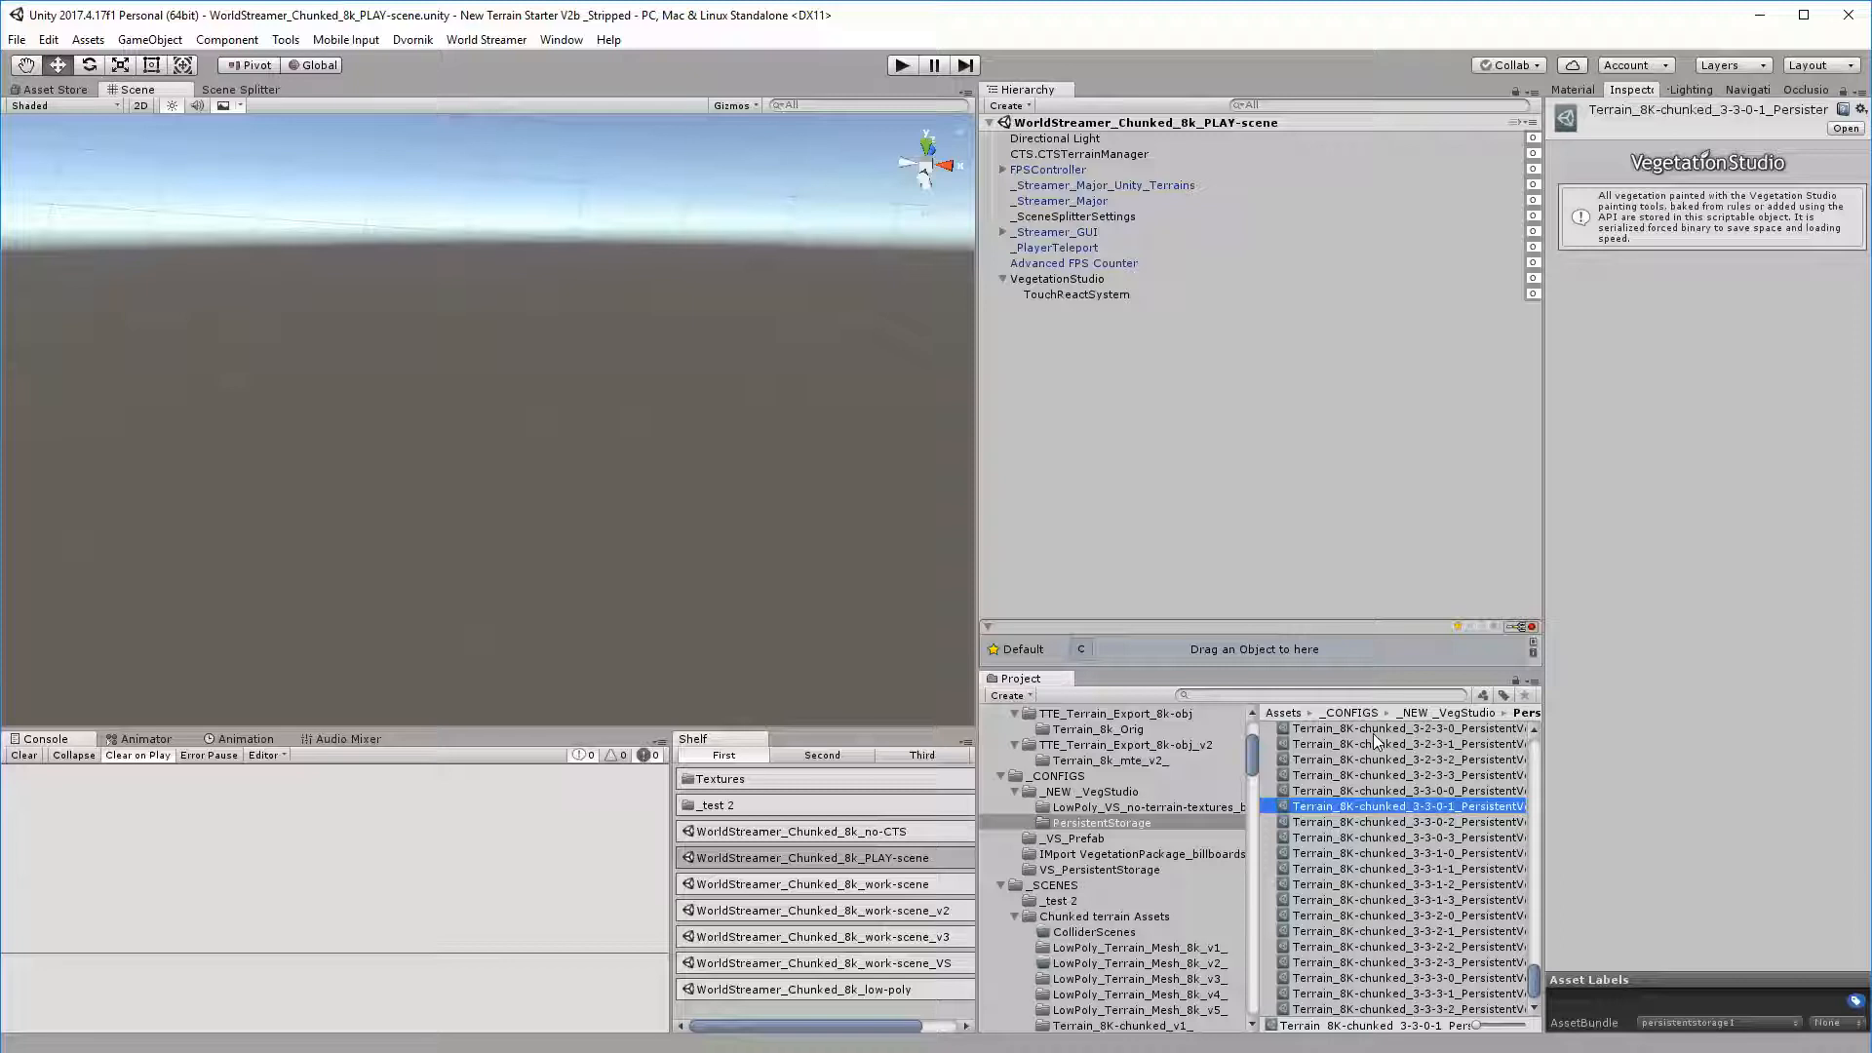
scroll(1375, 740, "up", 1)
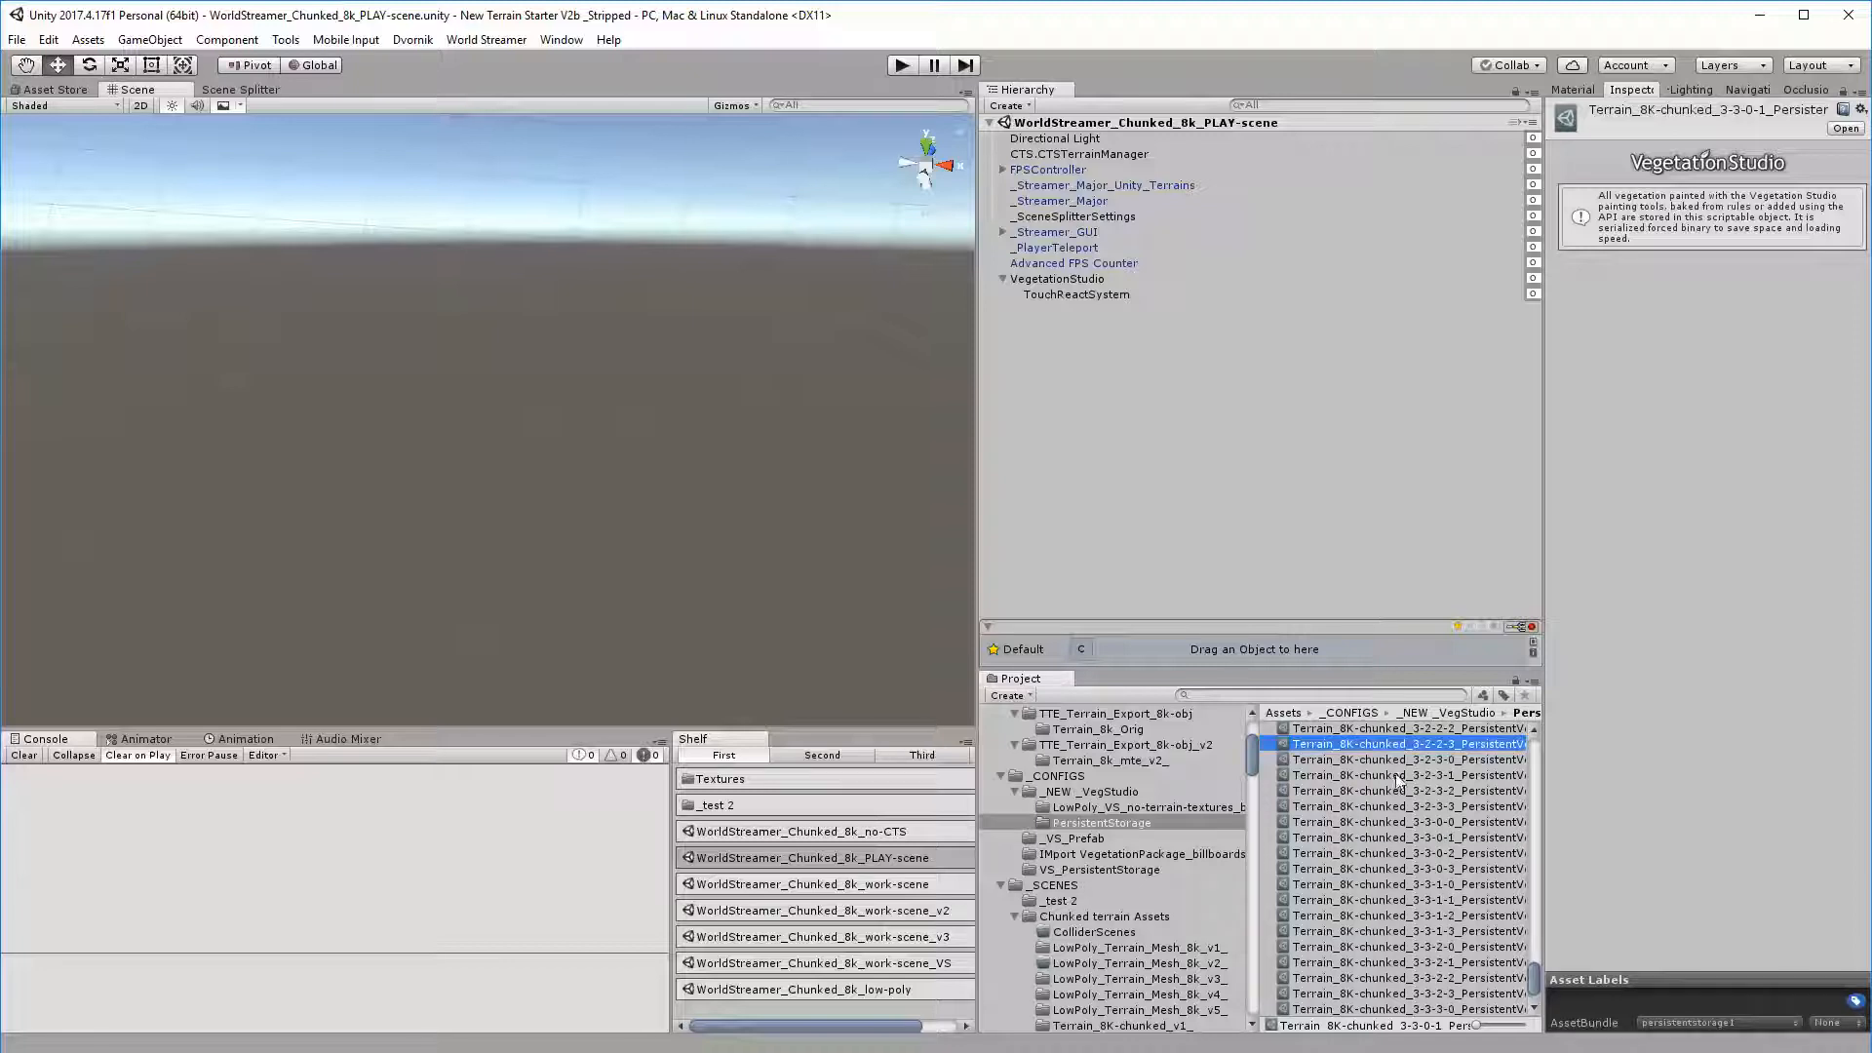
left_click(1400, 777)
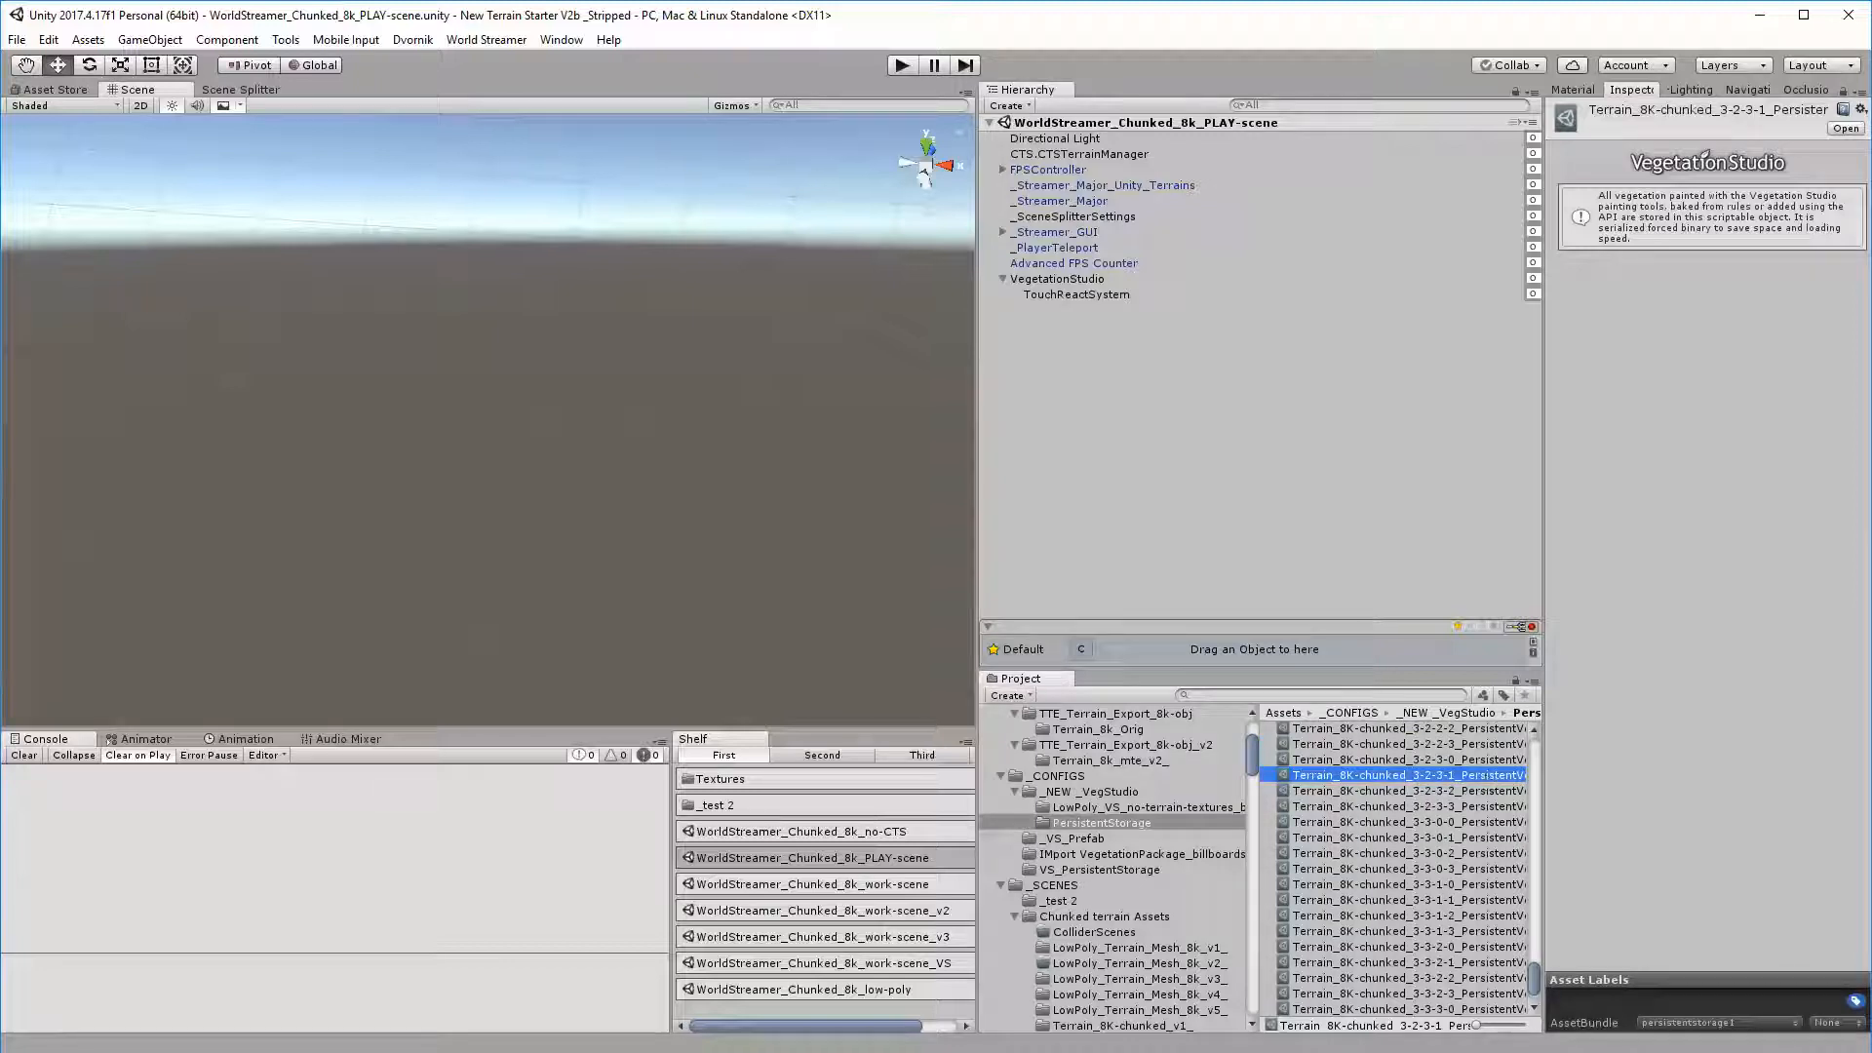
Step: Switch to the PersistentStorage folder in File Explorer and select the Terrain_8K-chunked_0-0-0-1 storage asset file
left_click_drag(0, 58, 1055, 115)
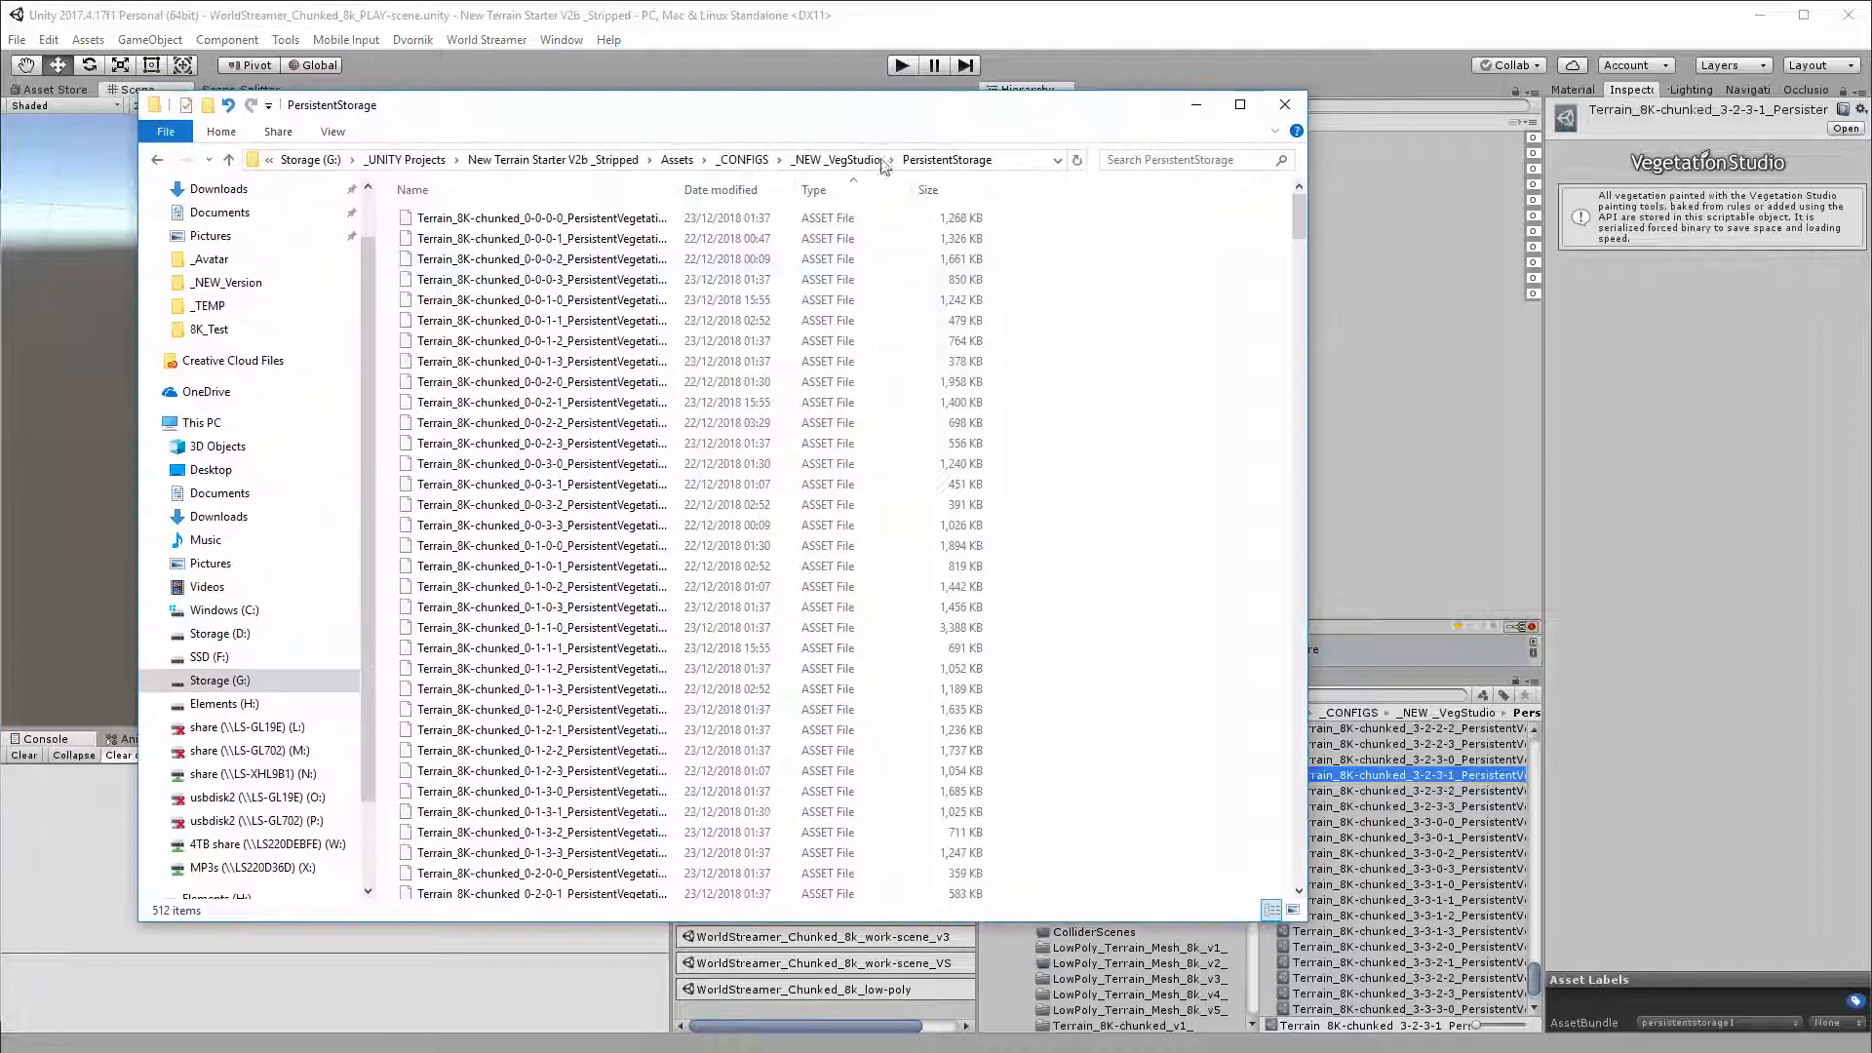
left_click(499, 238)
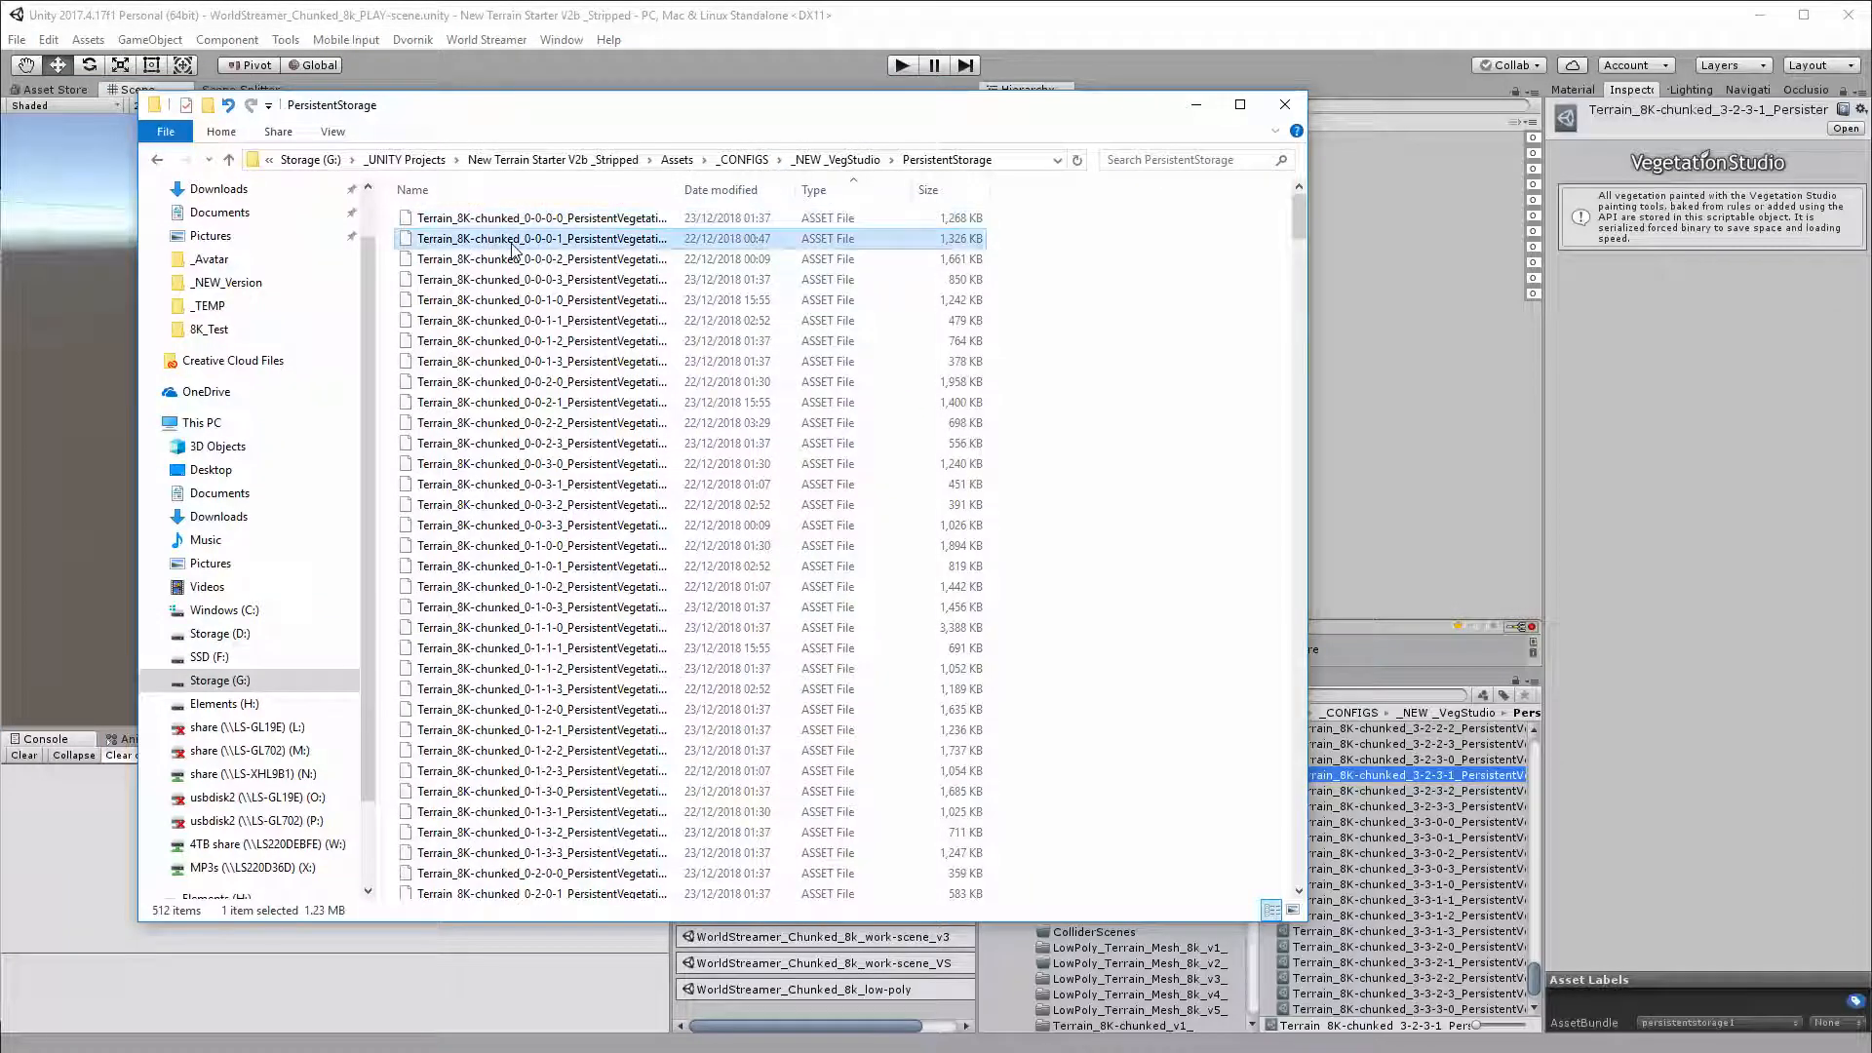
Step: Return to Unity and check the AssetBundle assignments of the Terrain_8K-chunked_3-2-3-2 and 3-2-3-3 storage assets
left_click(576, 262)
left_click_drag(1003, 124, 0, 154)
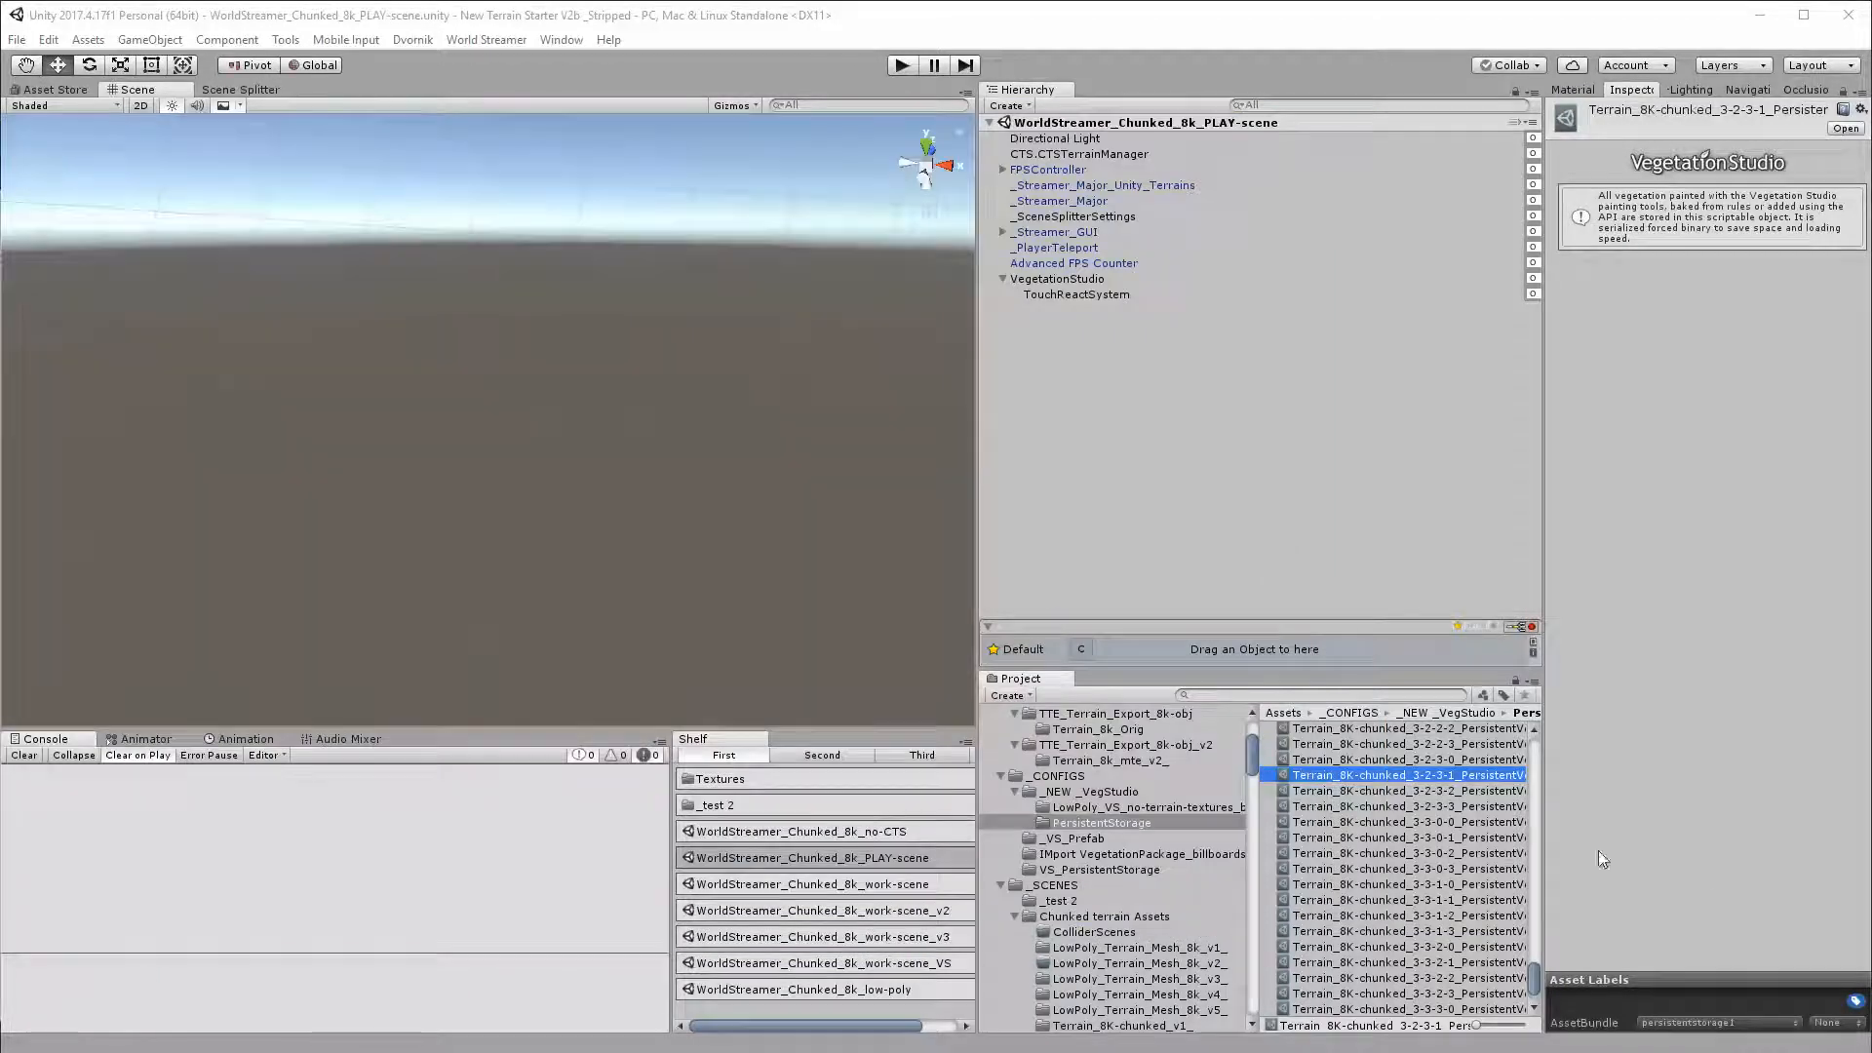
left_click(1434, 793)
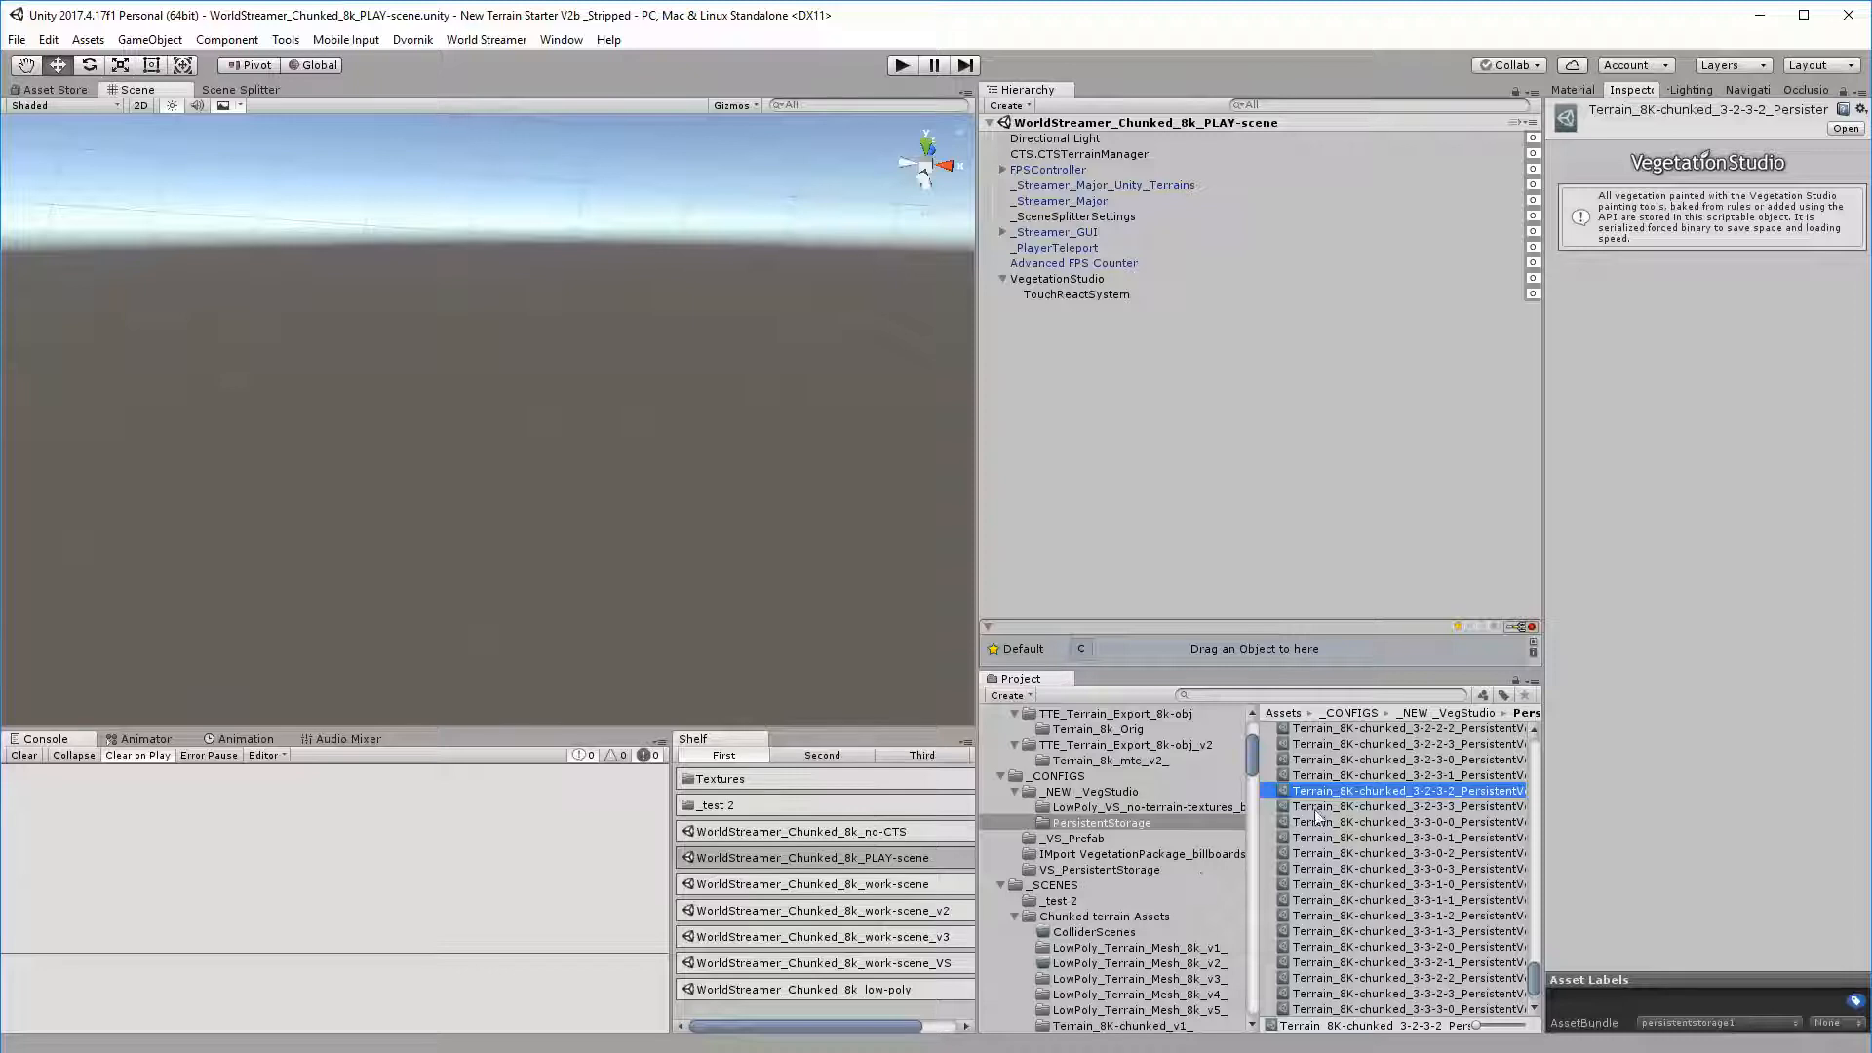
left_click(1426, 807)
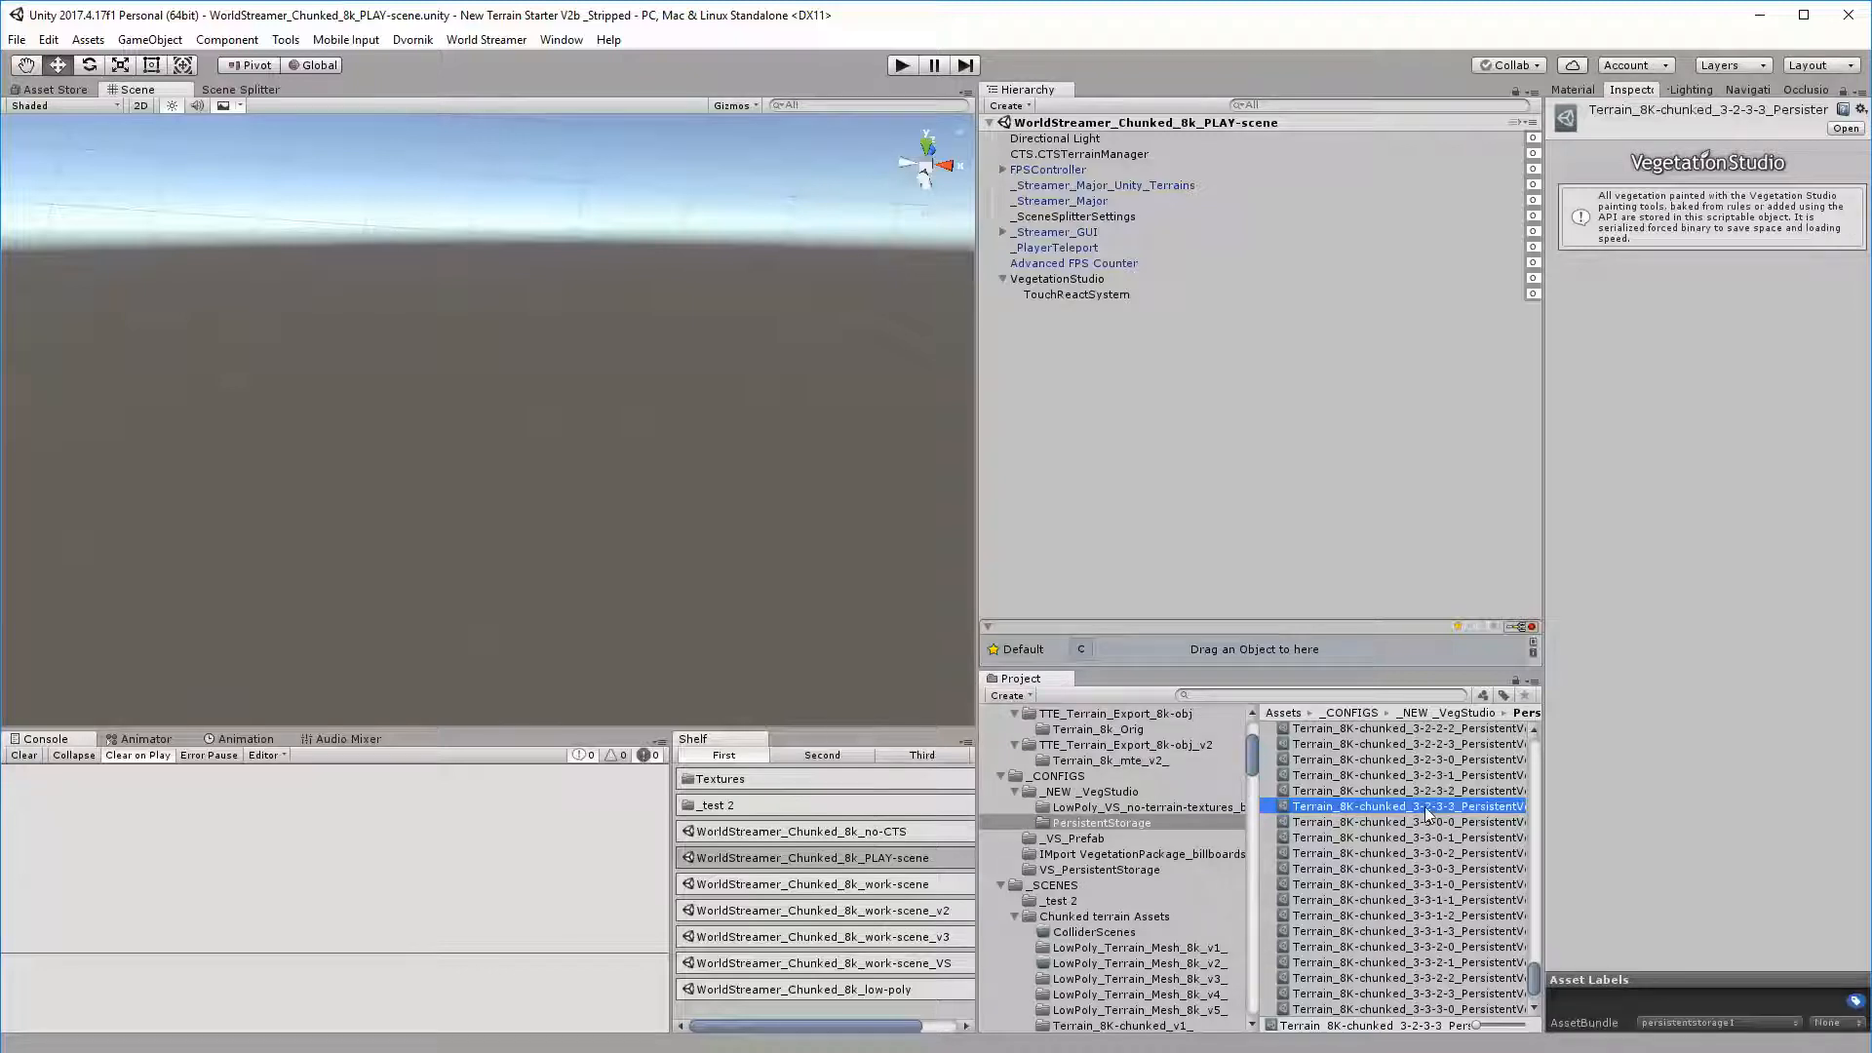
Step: Select the VegetationStudio object, switch to VegetationSystemPool_Bundles.cs in MonoDevelop beside its component settings, and read the code from the field declarations through Start
left_click(1052, 281)
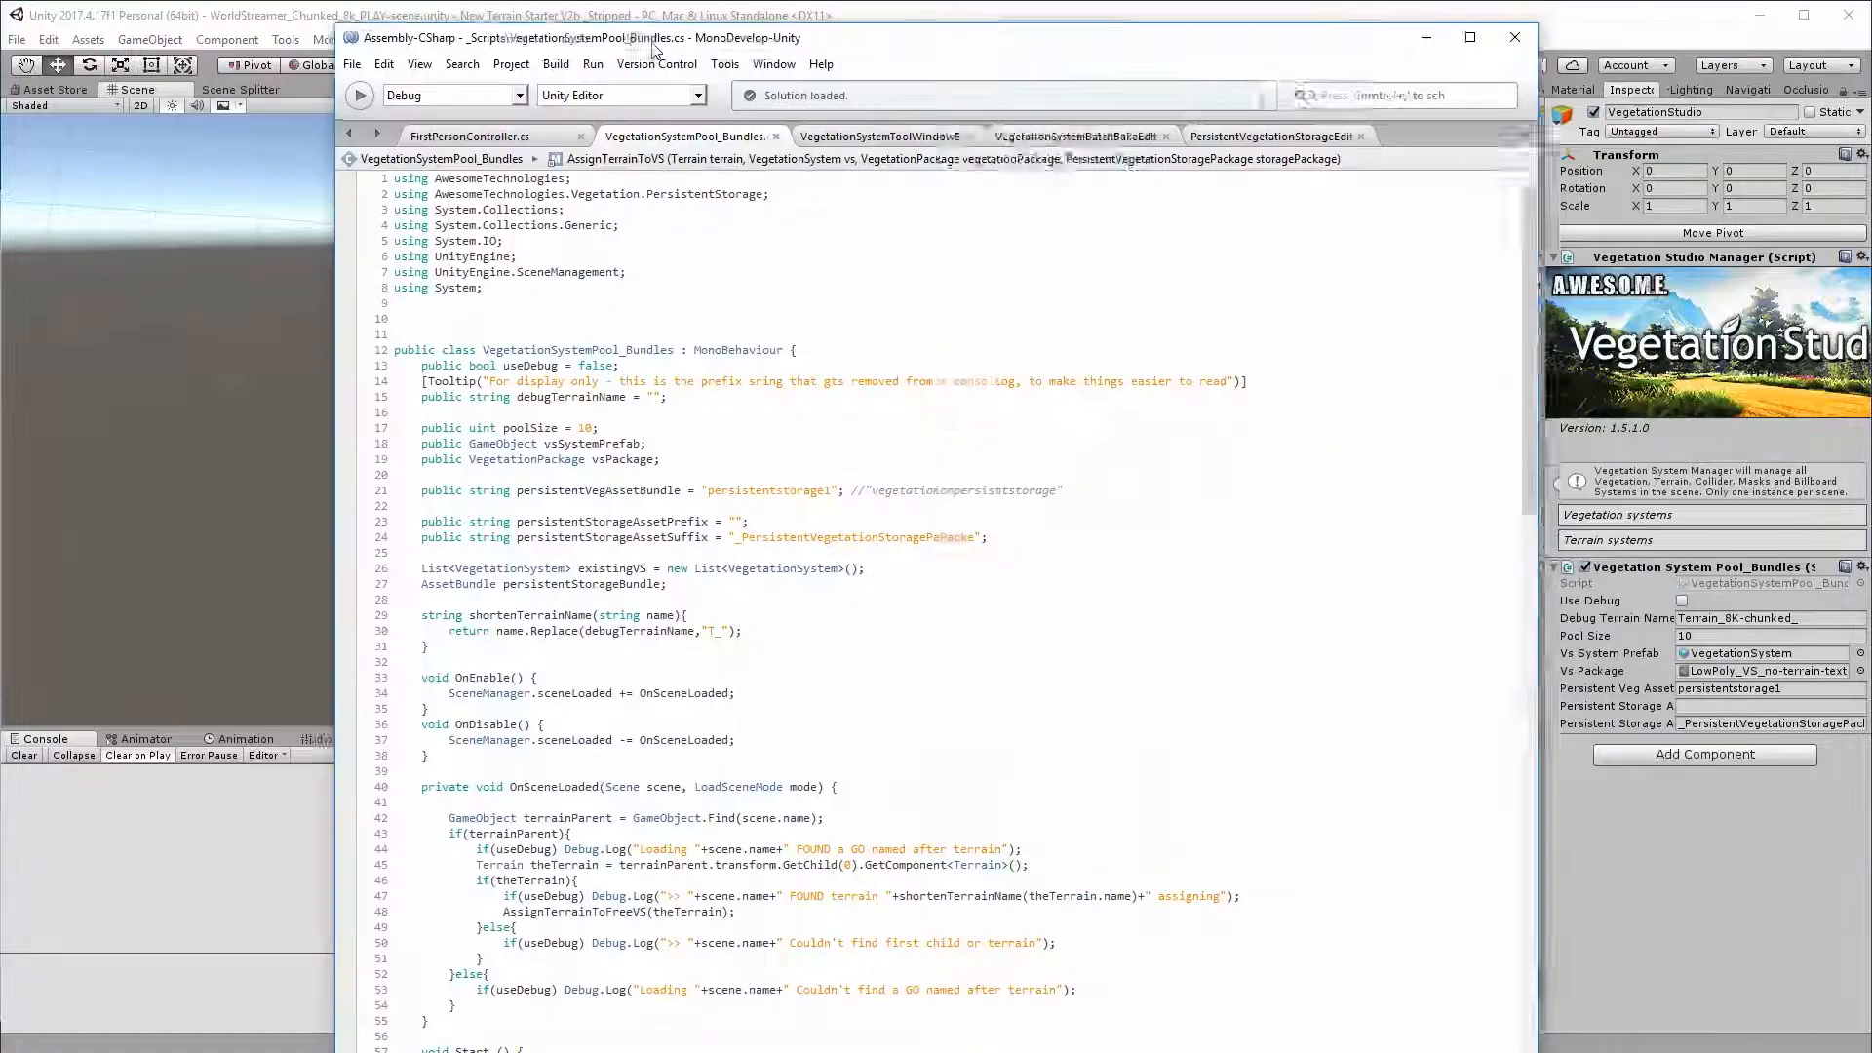
left_click_drag(809, 37, 1018, 66)
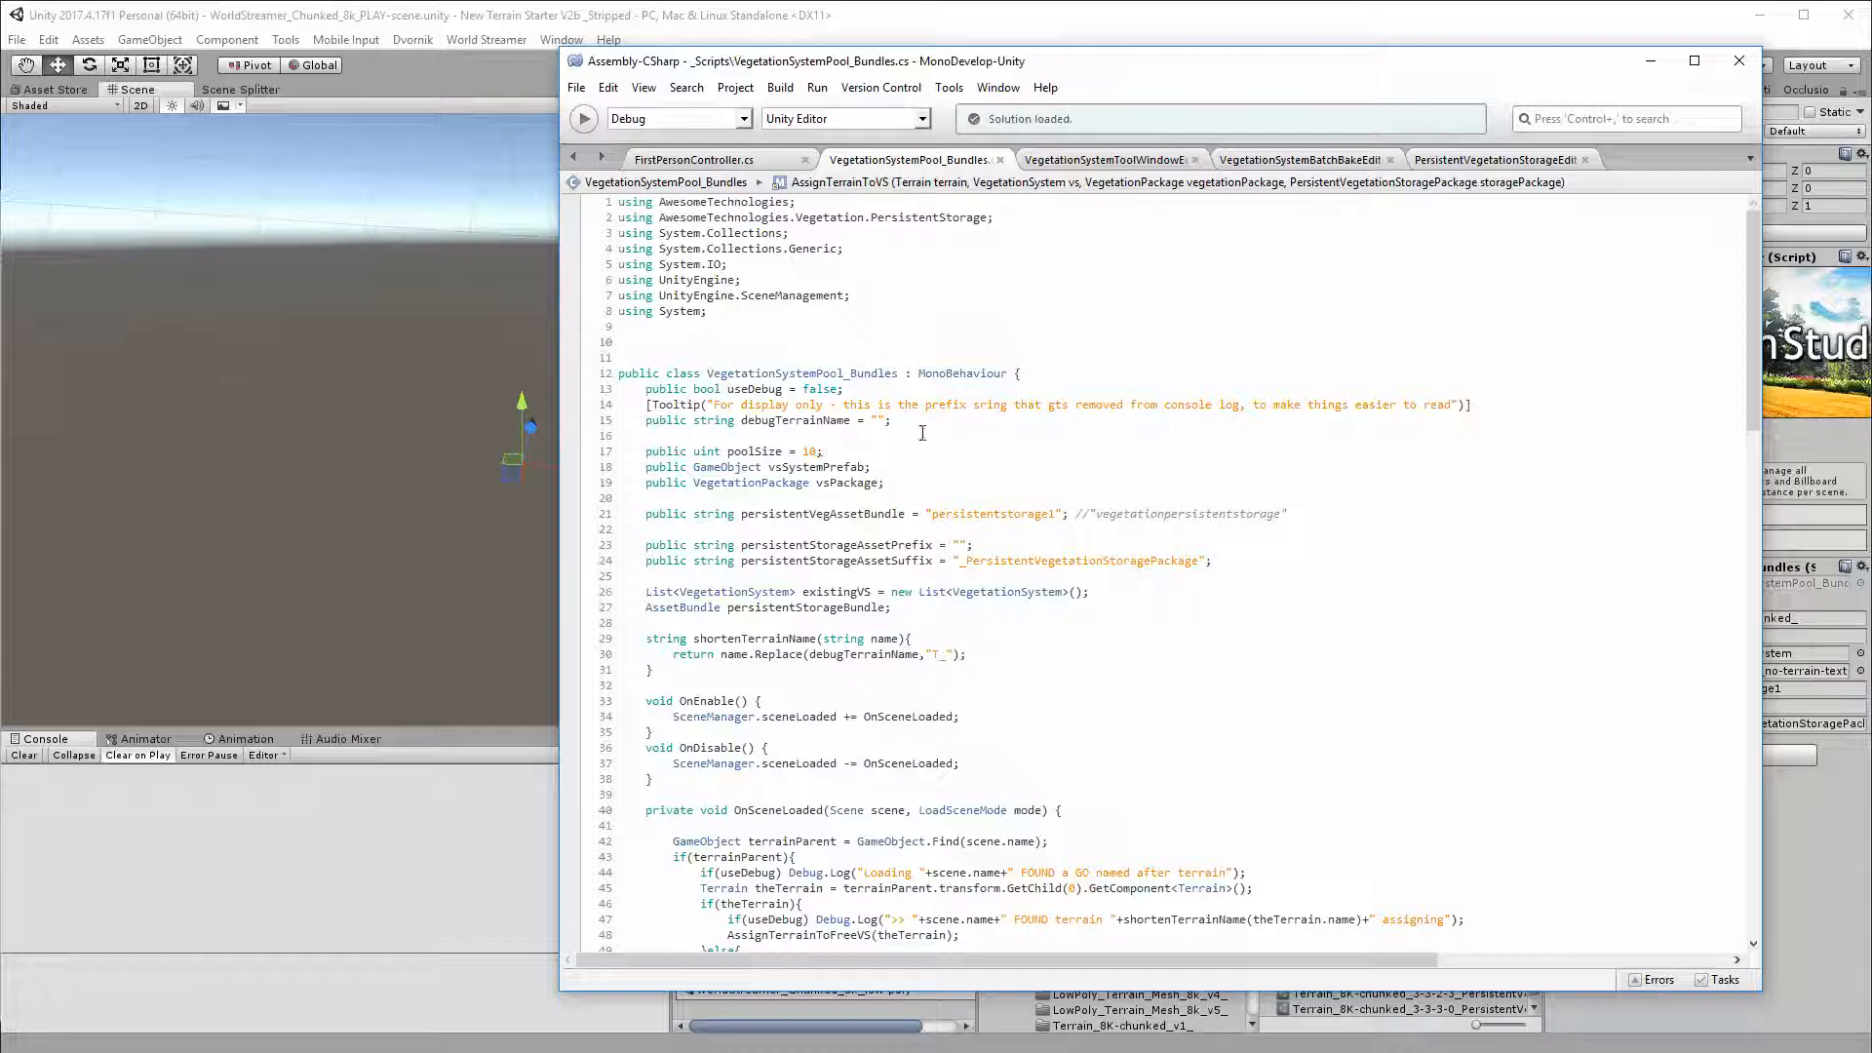
scroll(1121, 615, "down", 2)
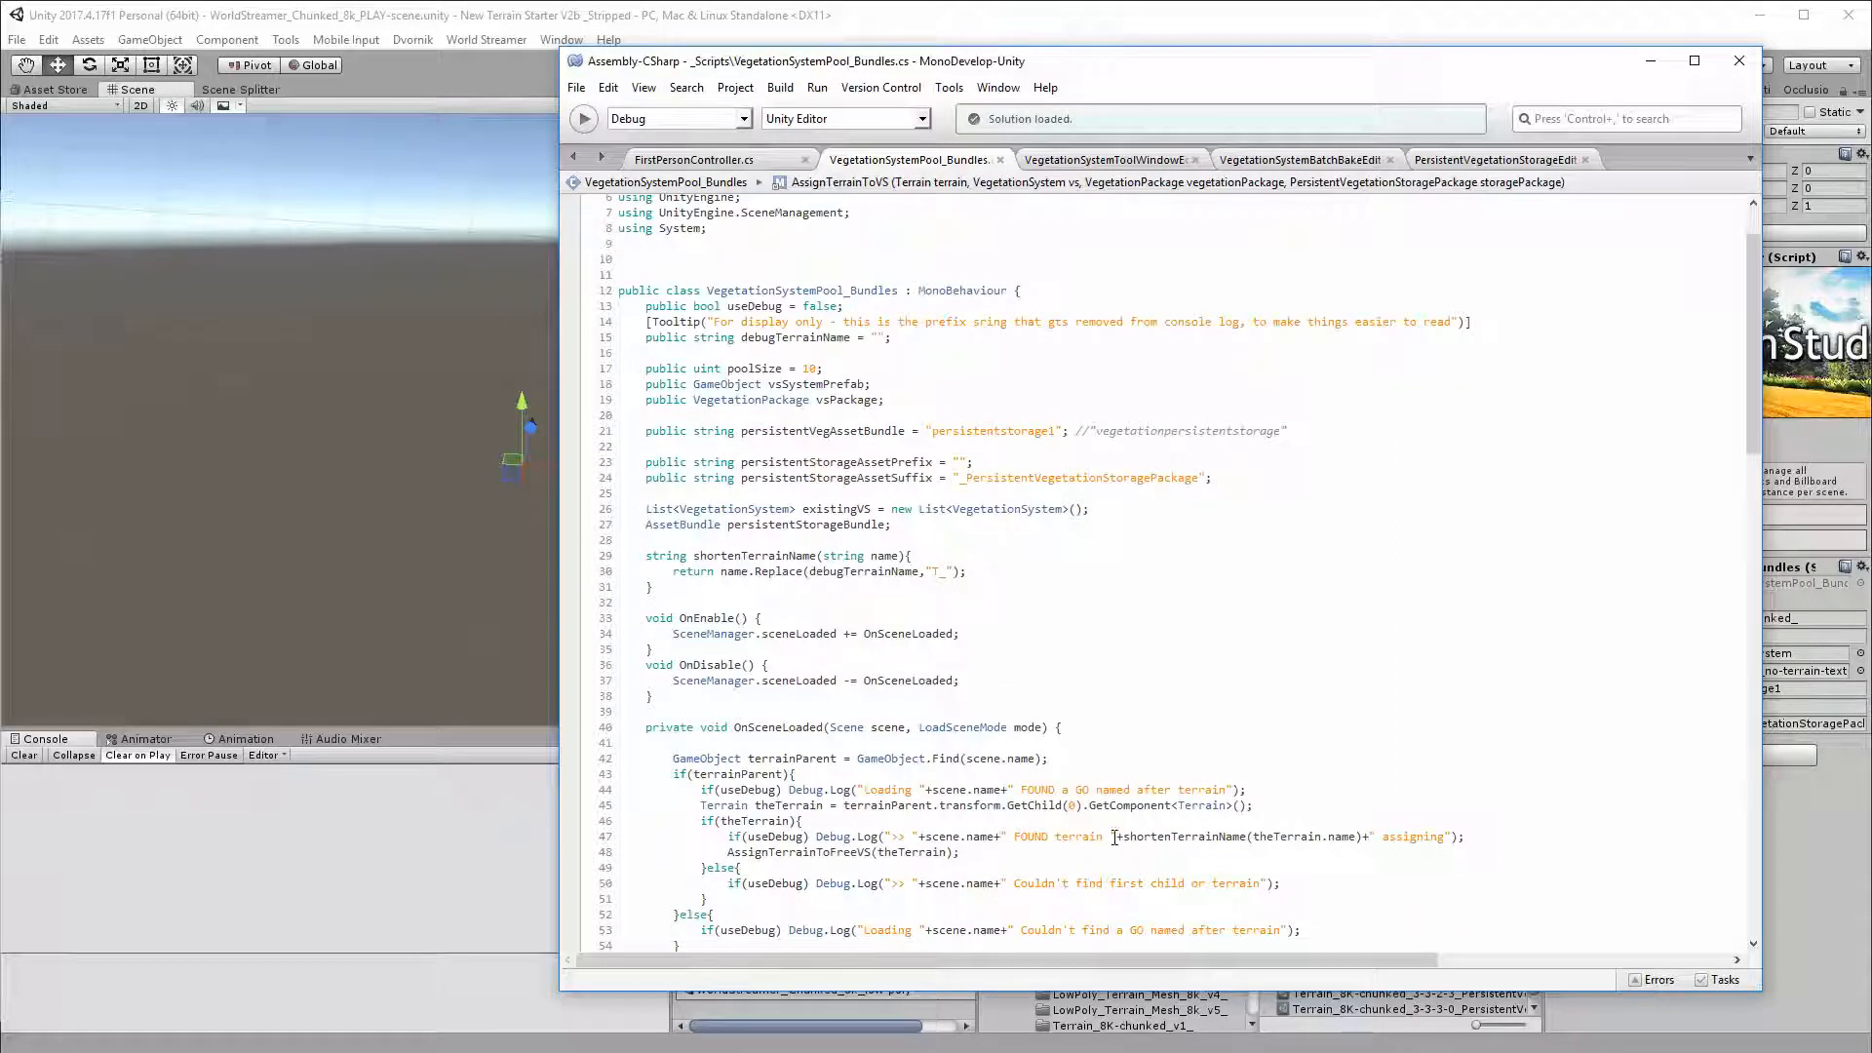
scroll(824, 748, "down", 2)
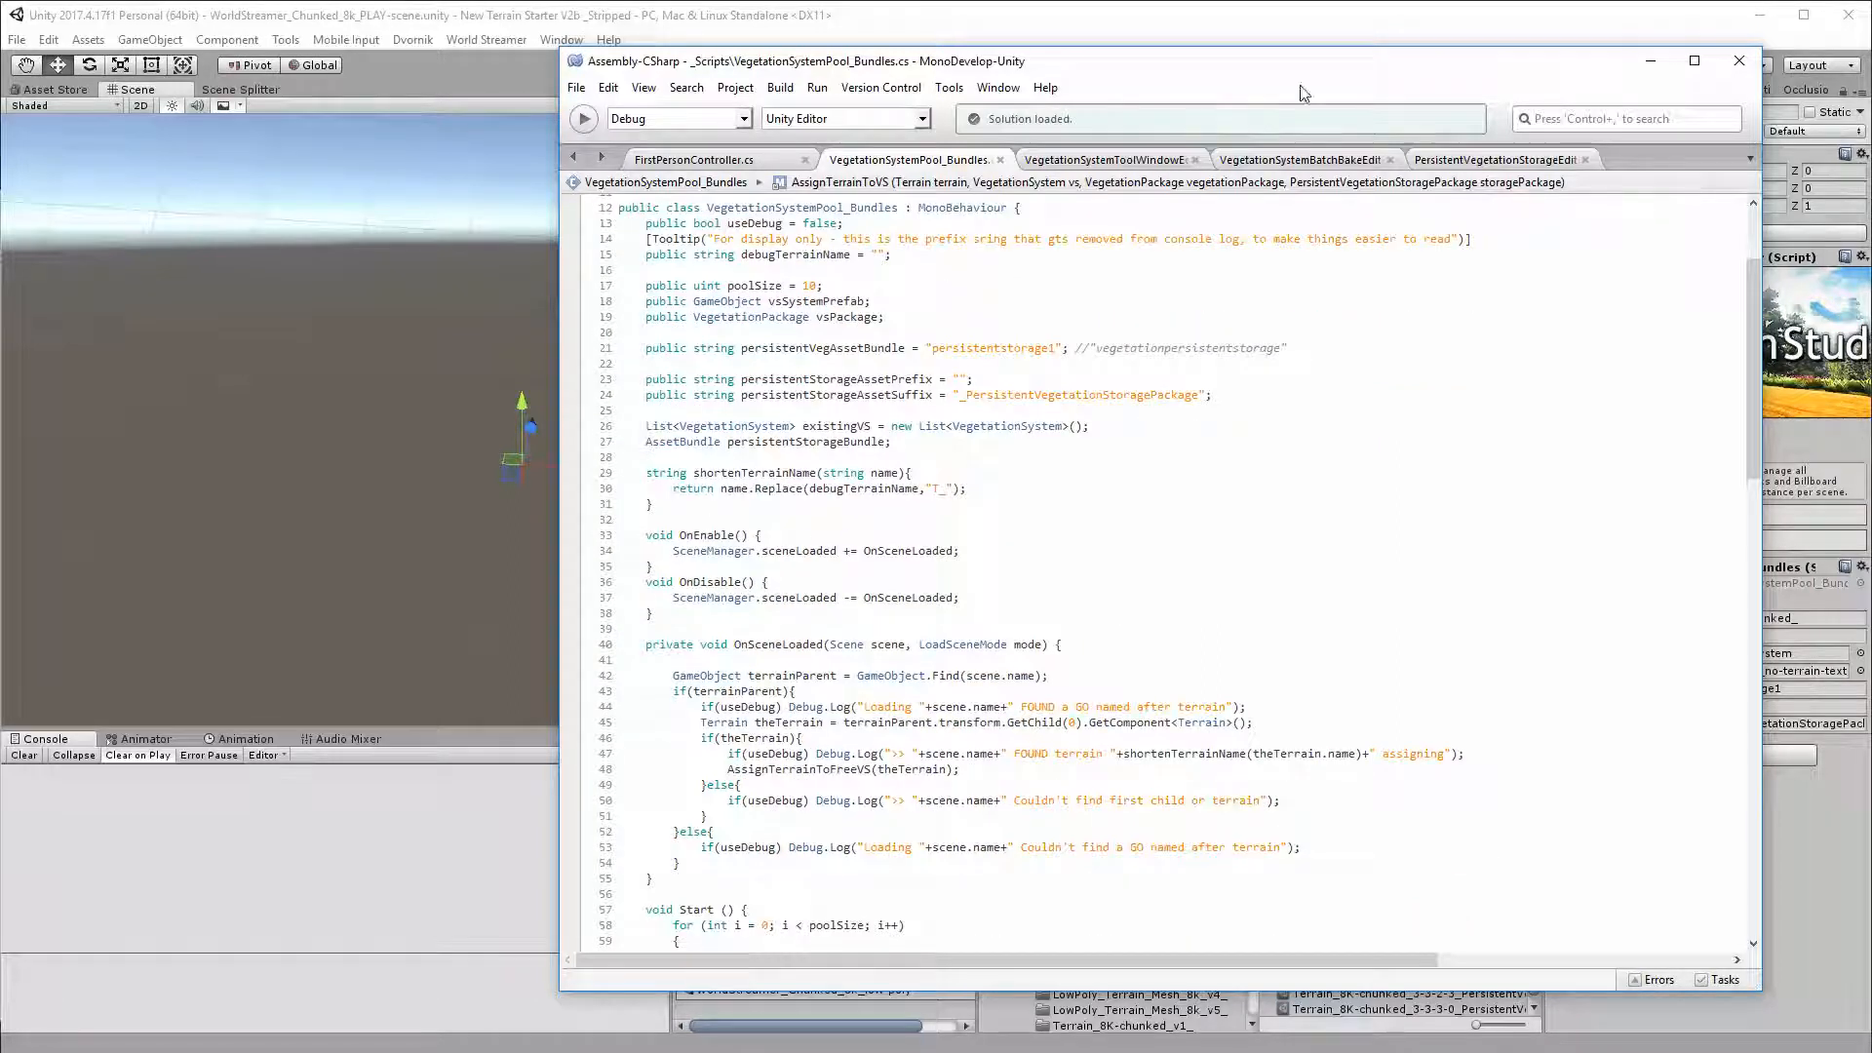
left_click_drag(1322, 64, 1094, 102)
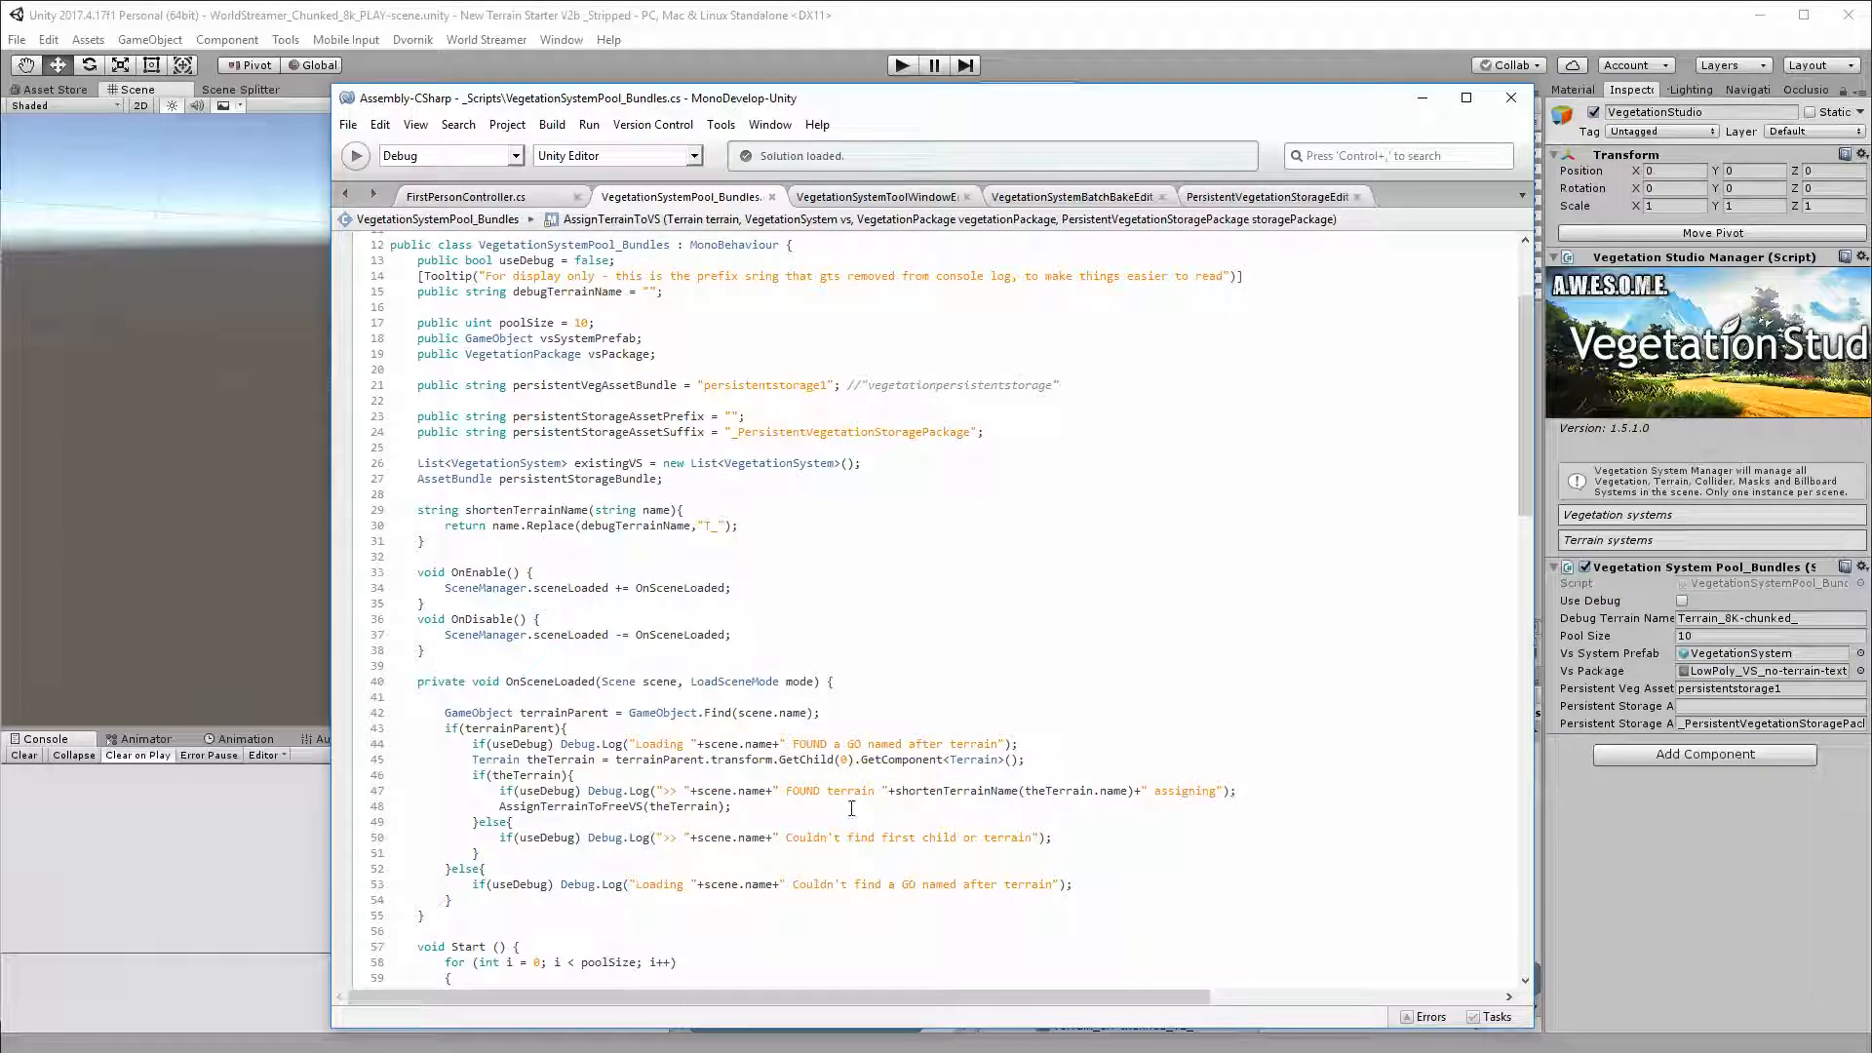
scroll(856, 828, "down", 7)
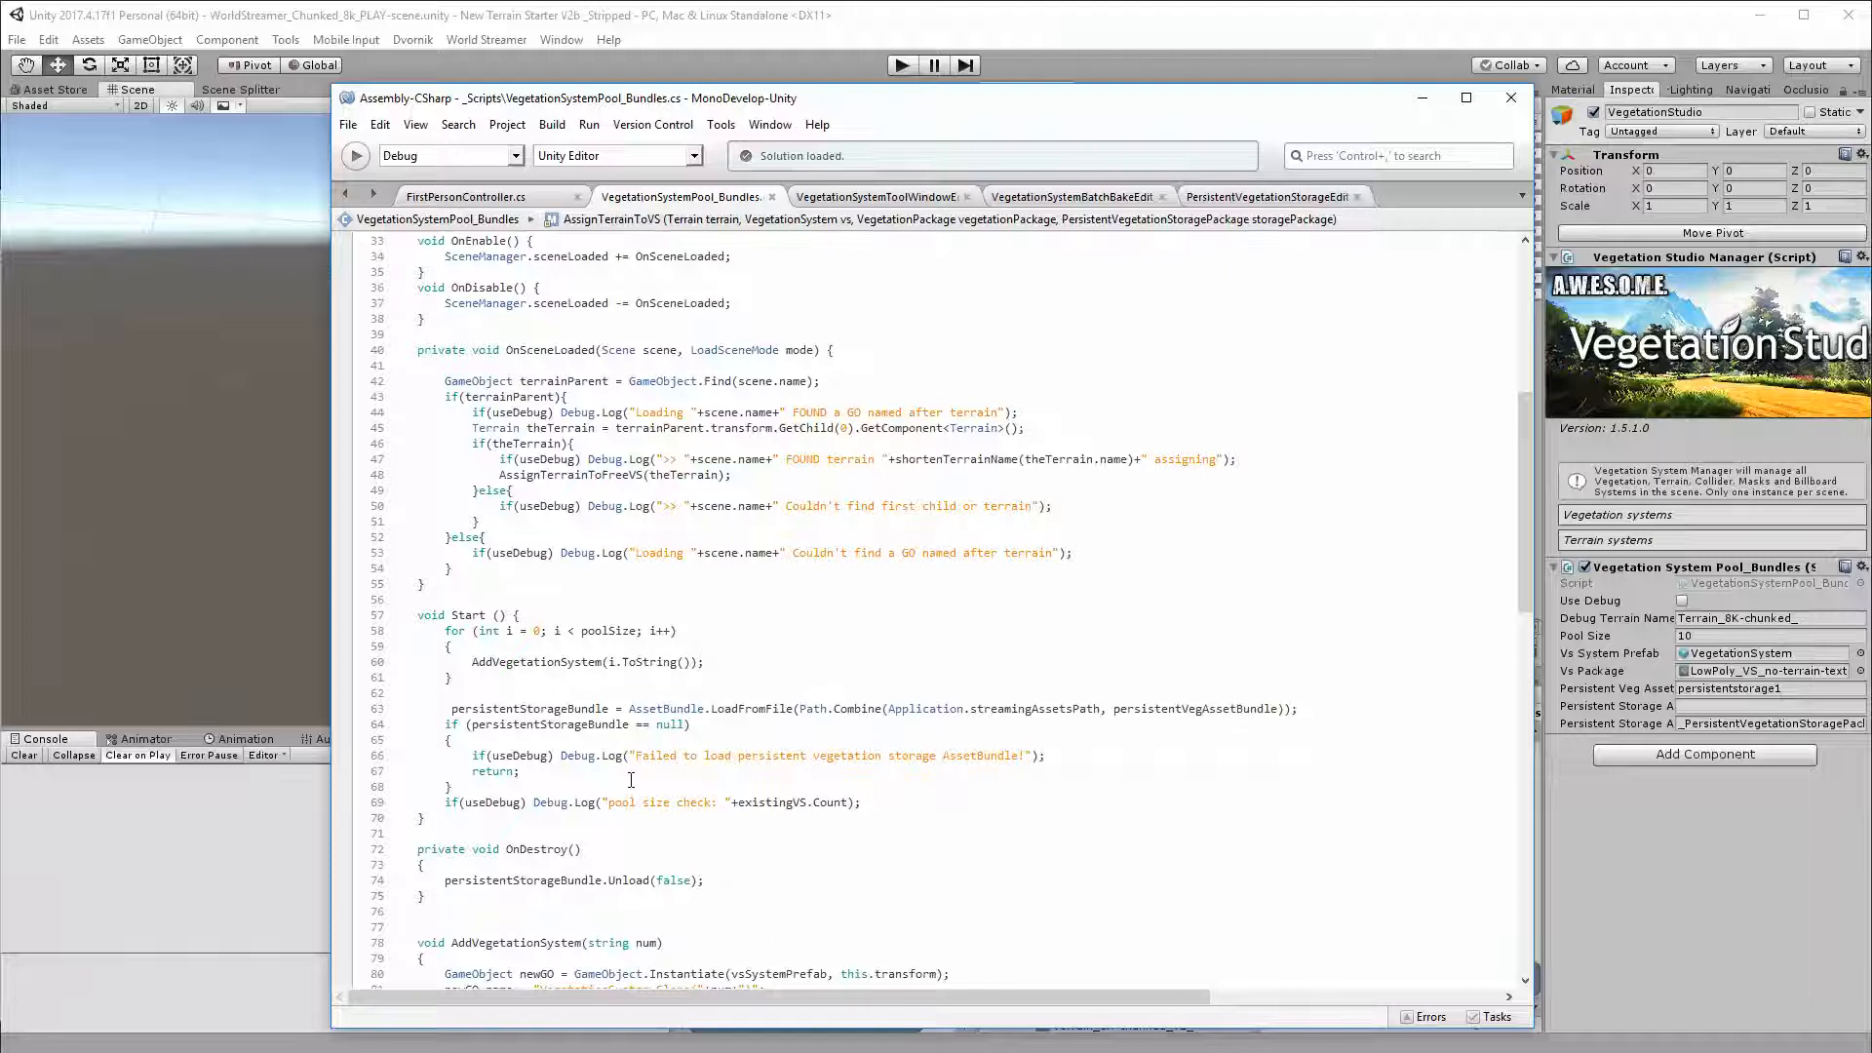
scroll(522, 350, "up", 2)
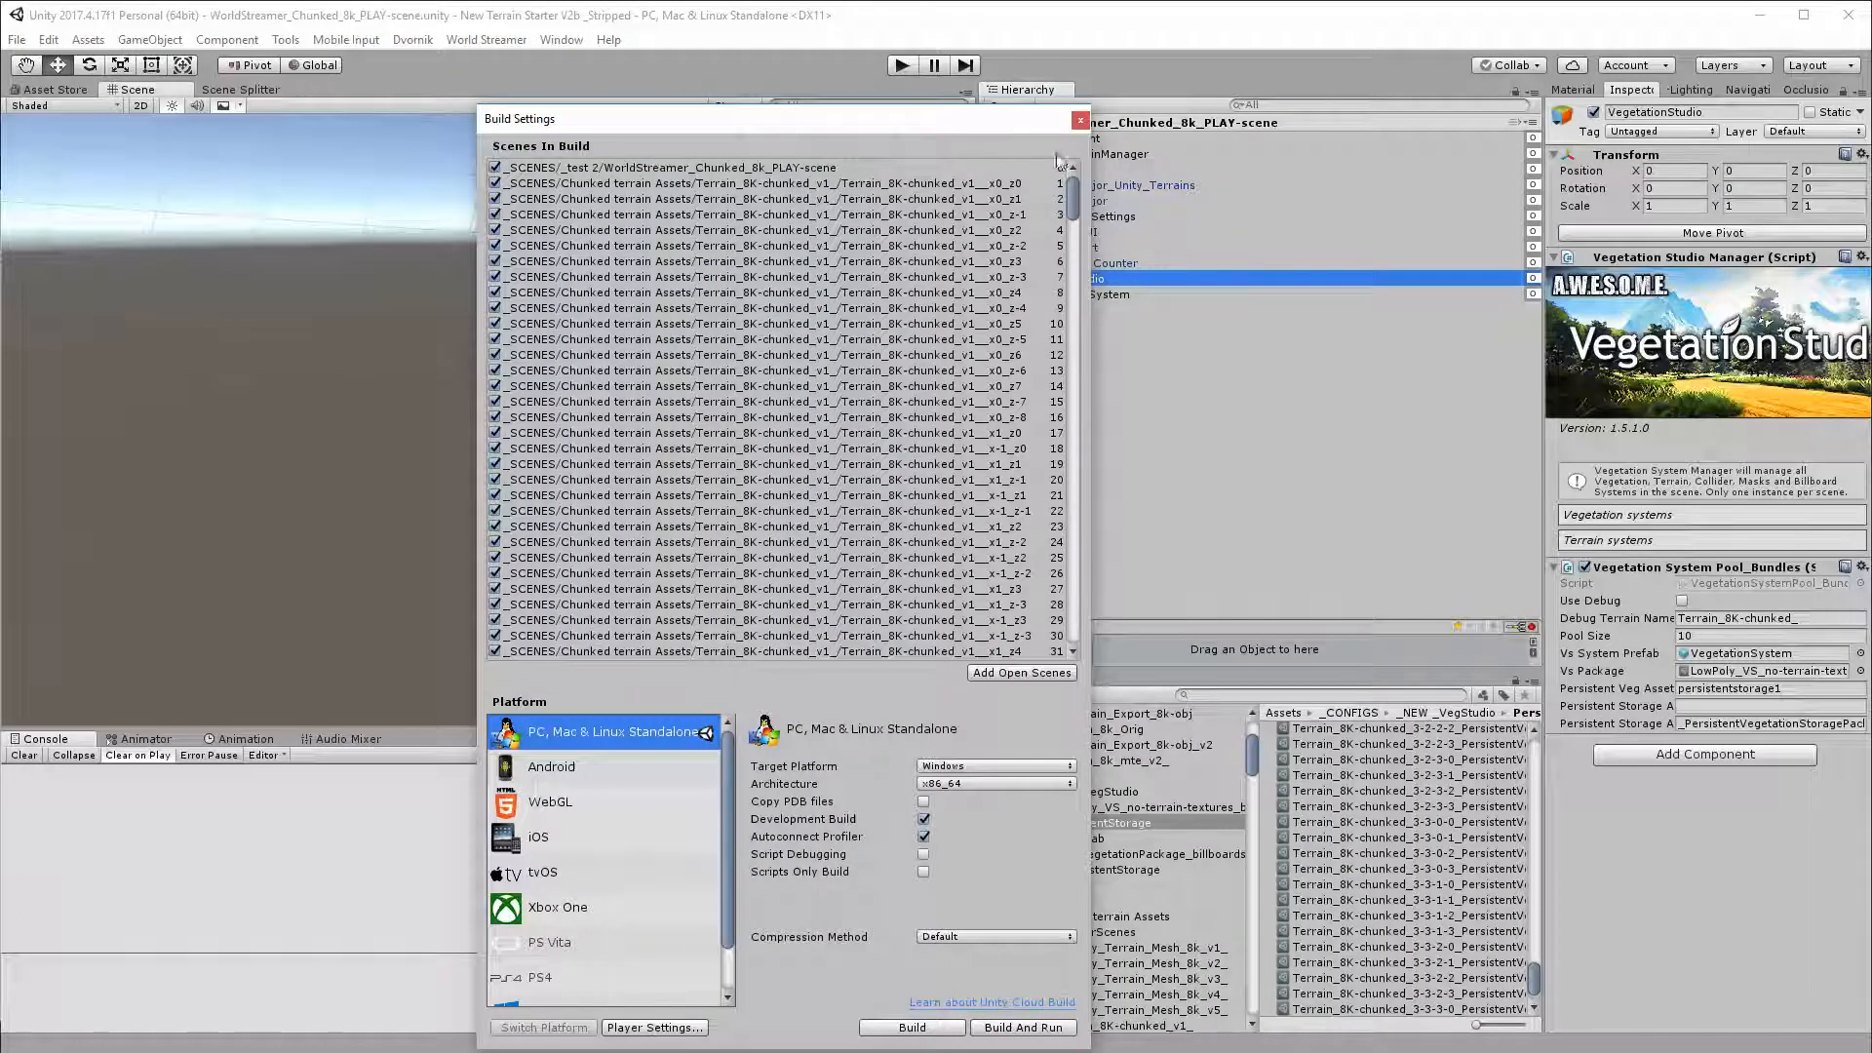
Step: Close the Build Settings and review the script's pool creation, bundle loading and AssignTerrainToVS code in MonoDevelop, then return to Unity
left_click(1079, 119)
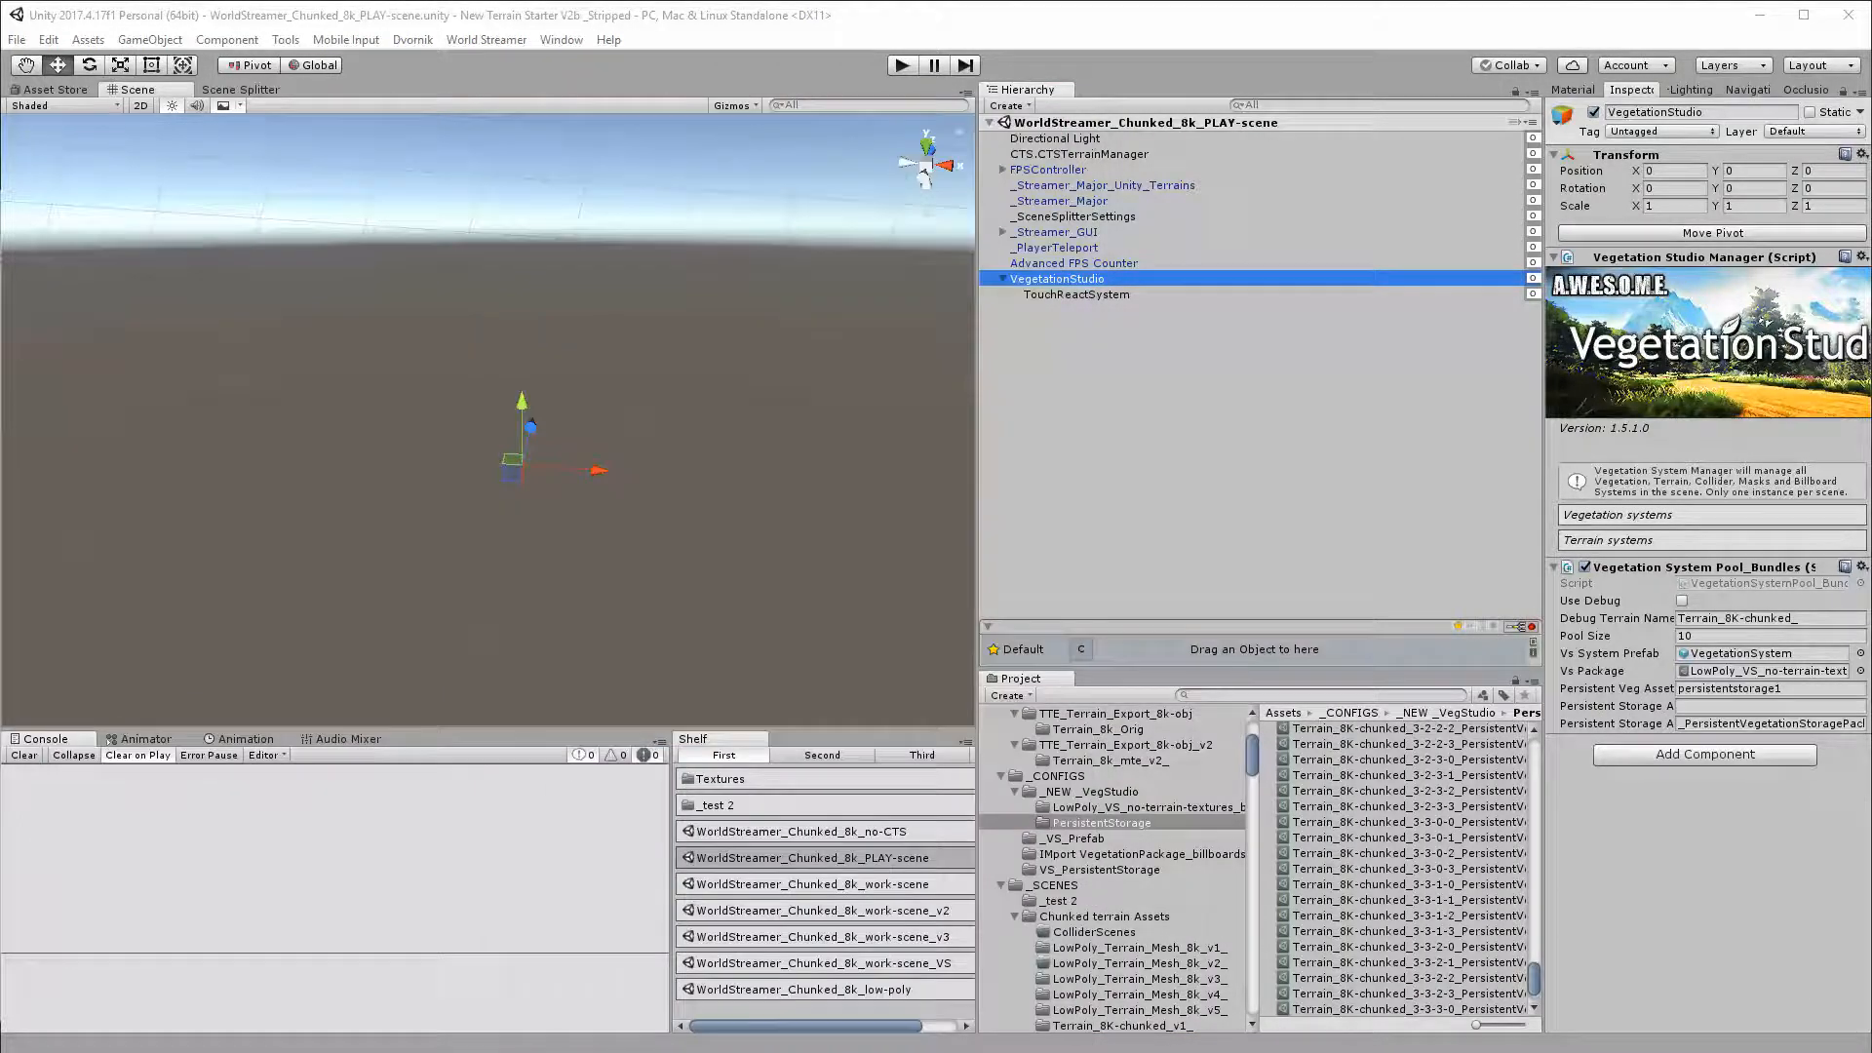
key("alt+Tab")
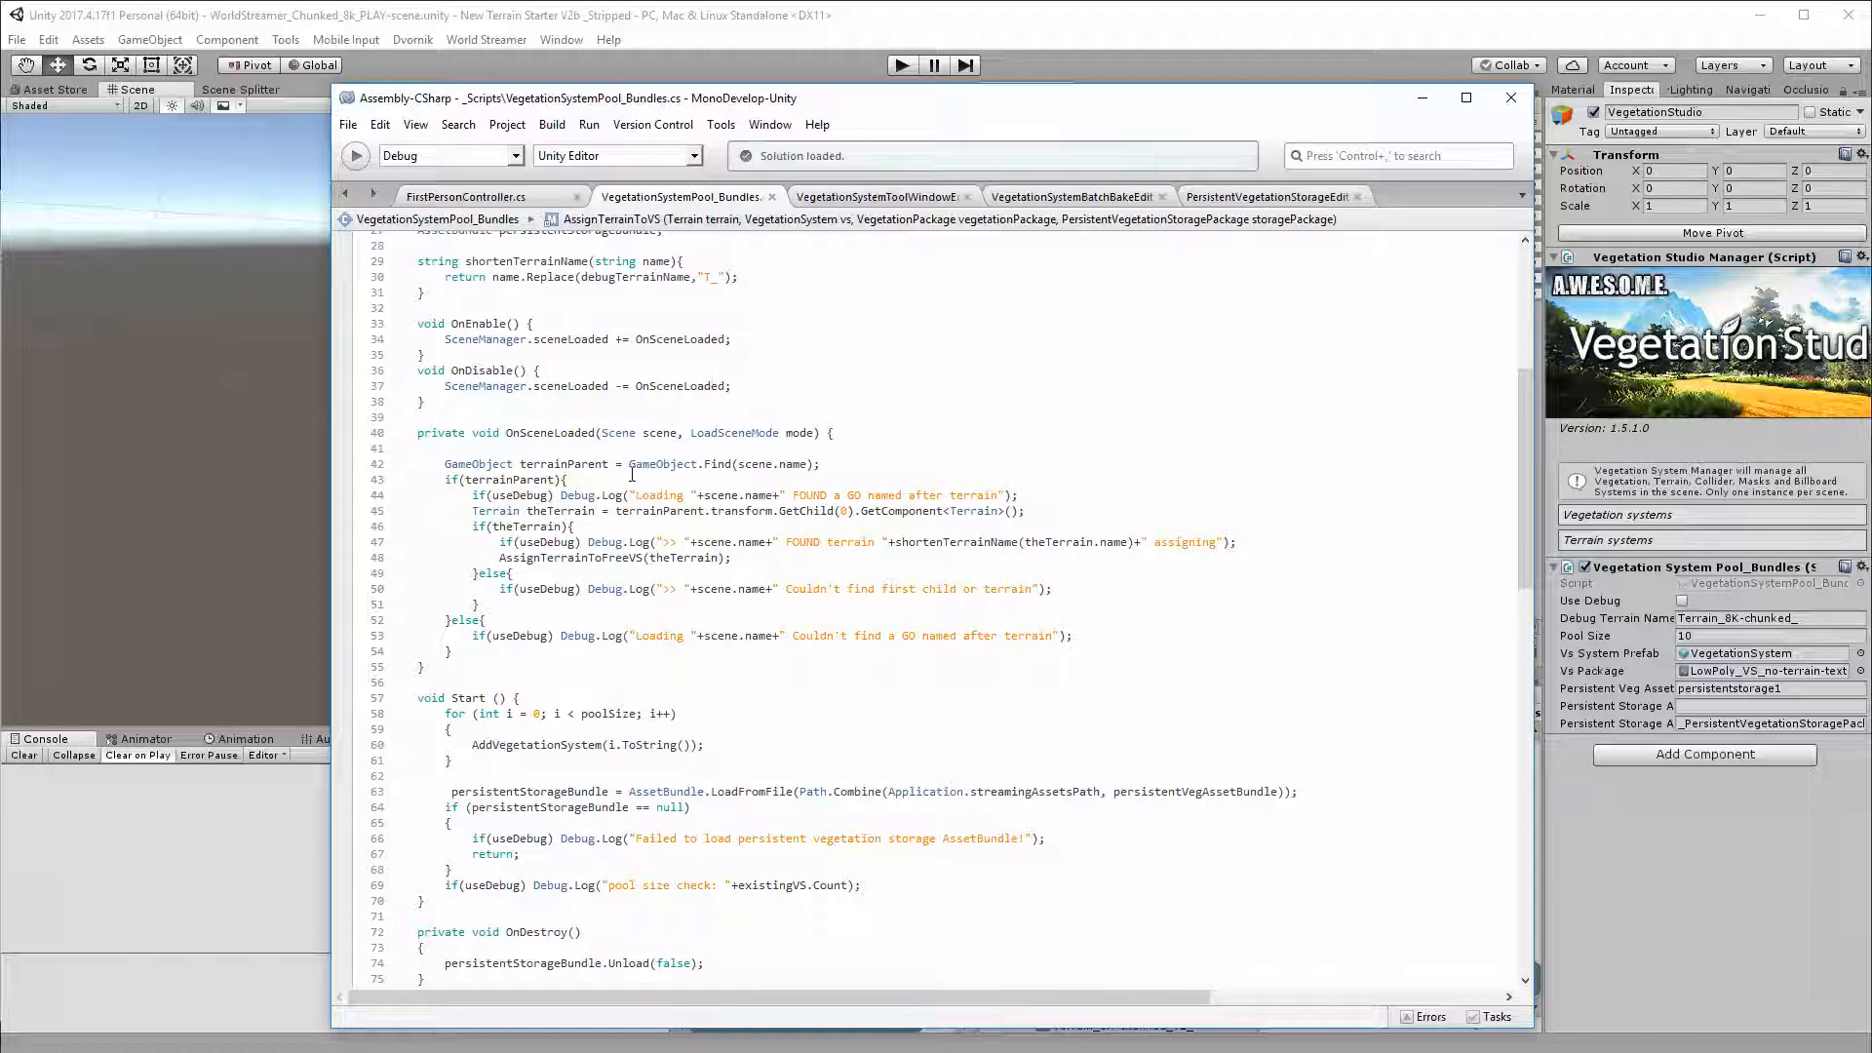
scroll(608, 470, "down", 3)
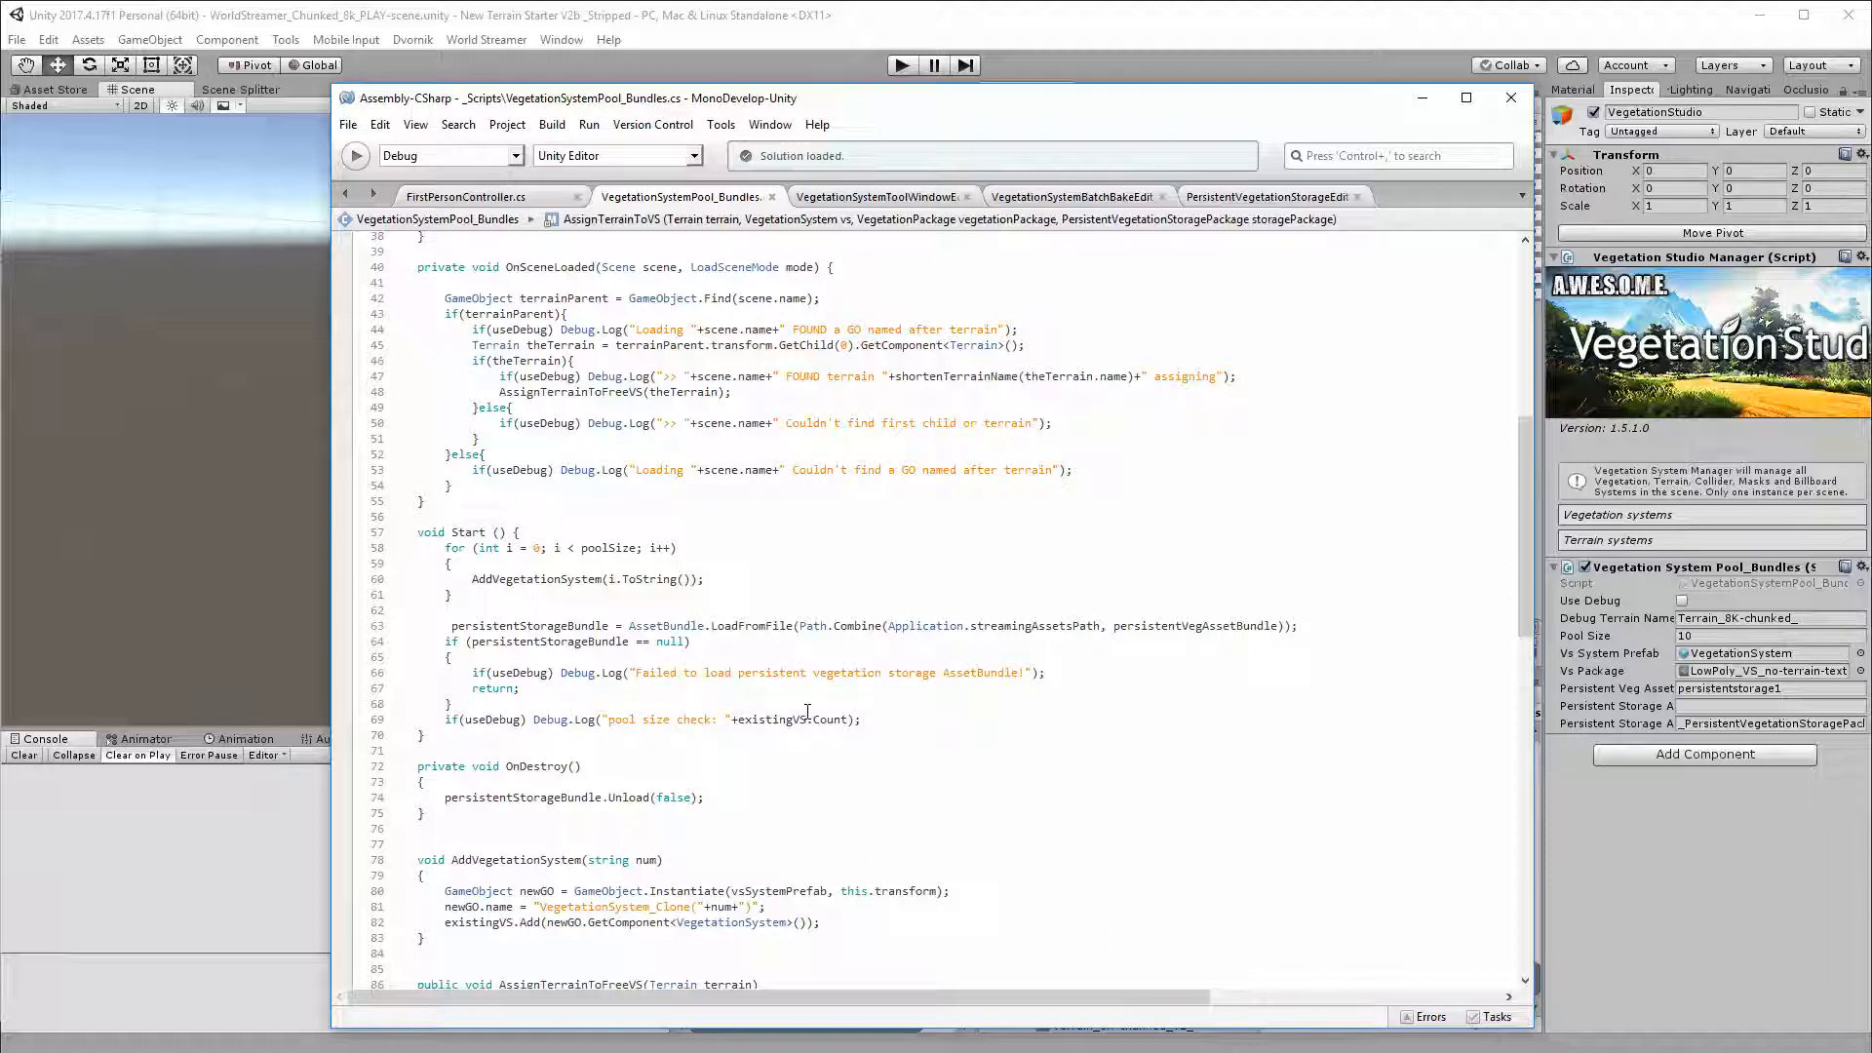
scroll(808, 717, "down", 4)
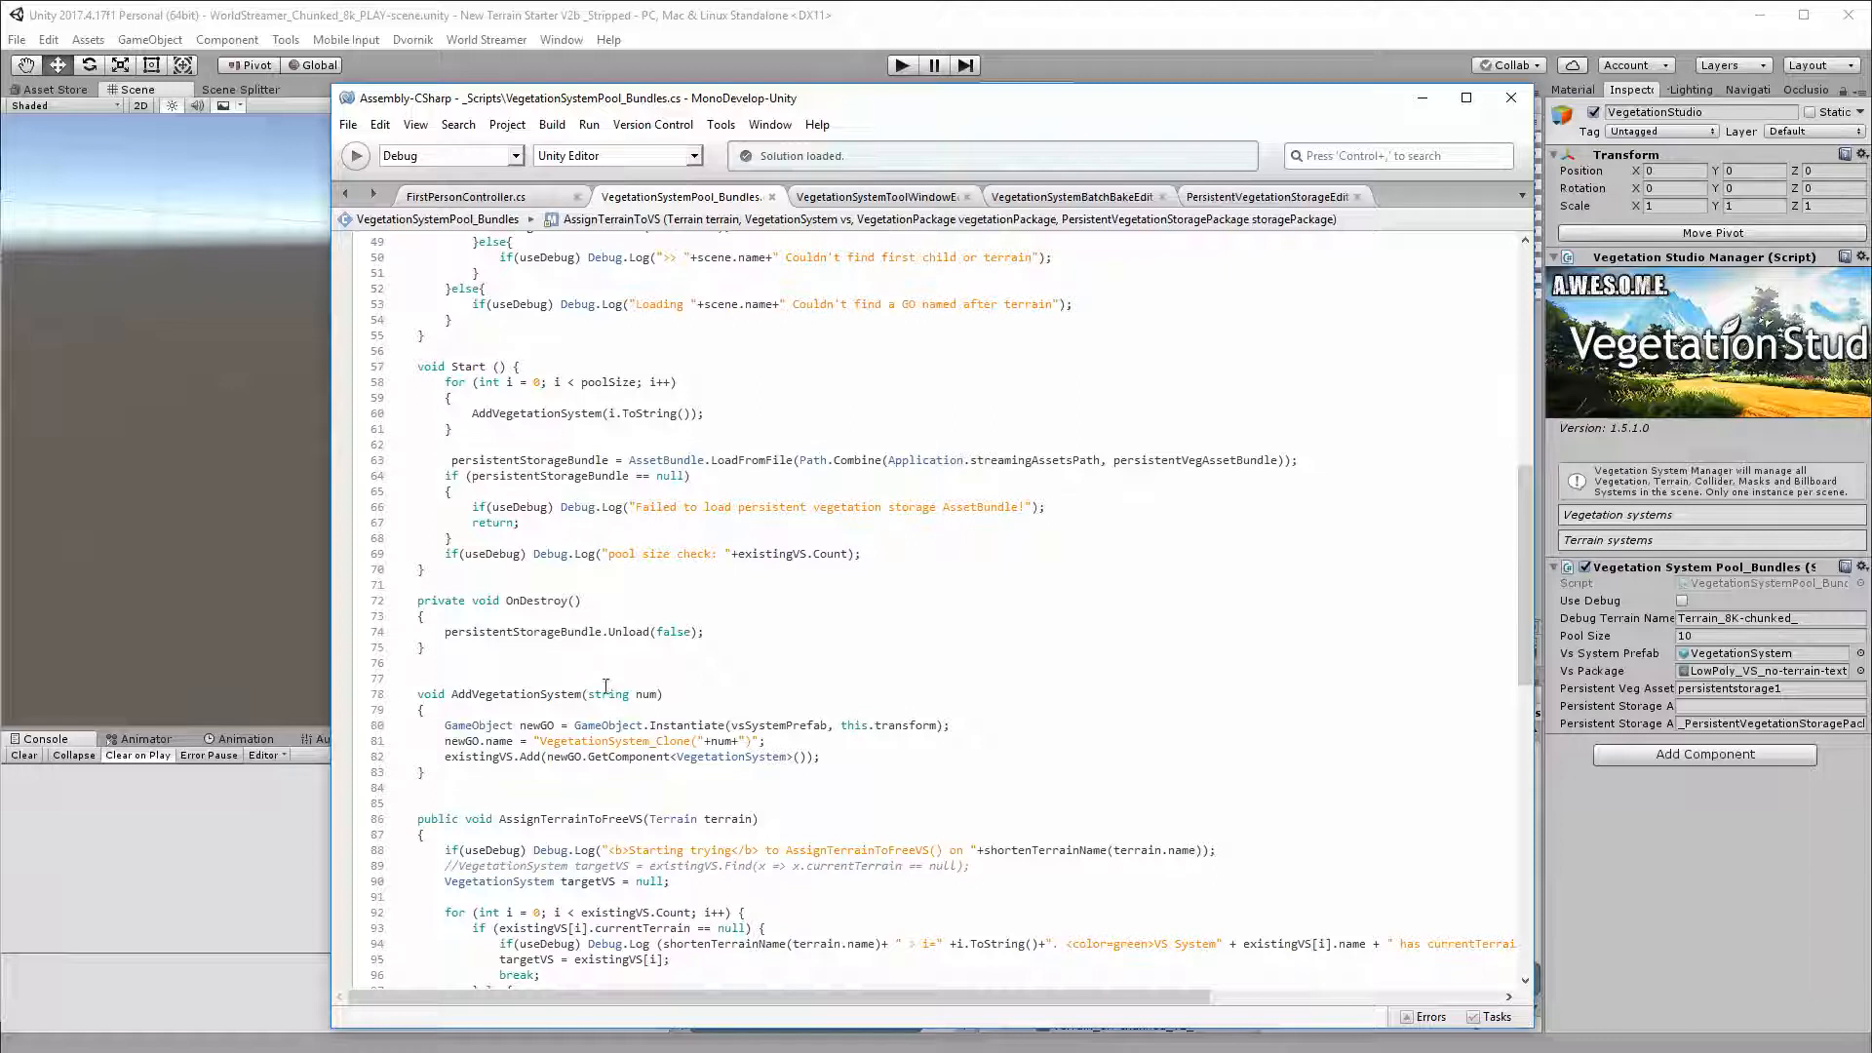
scroll(595, 697, "down", 3)
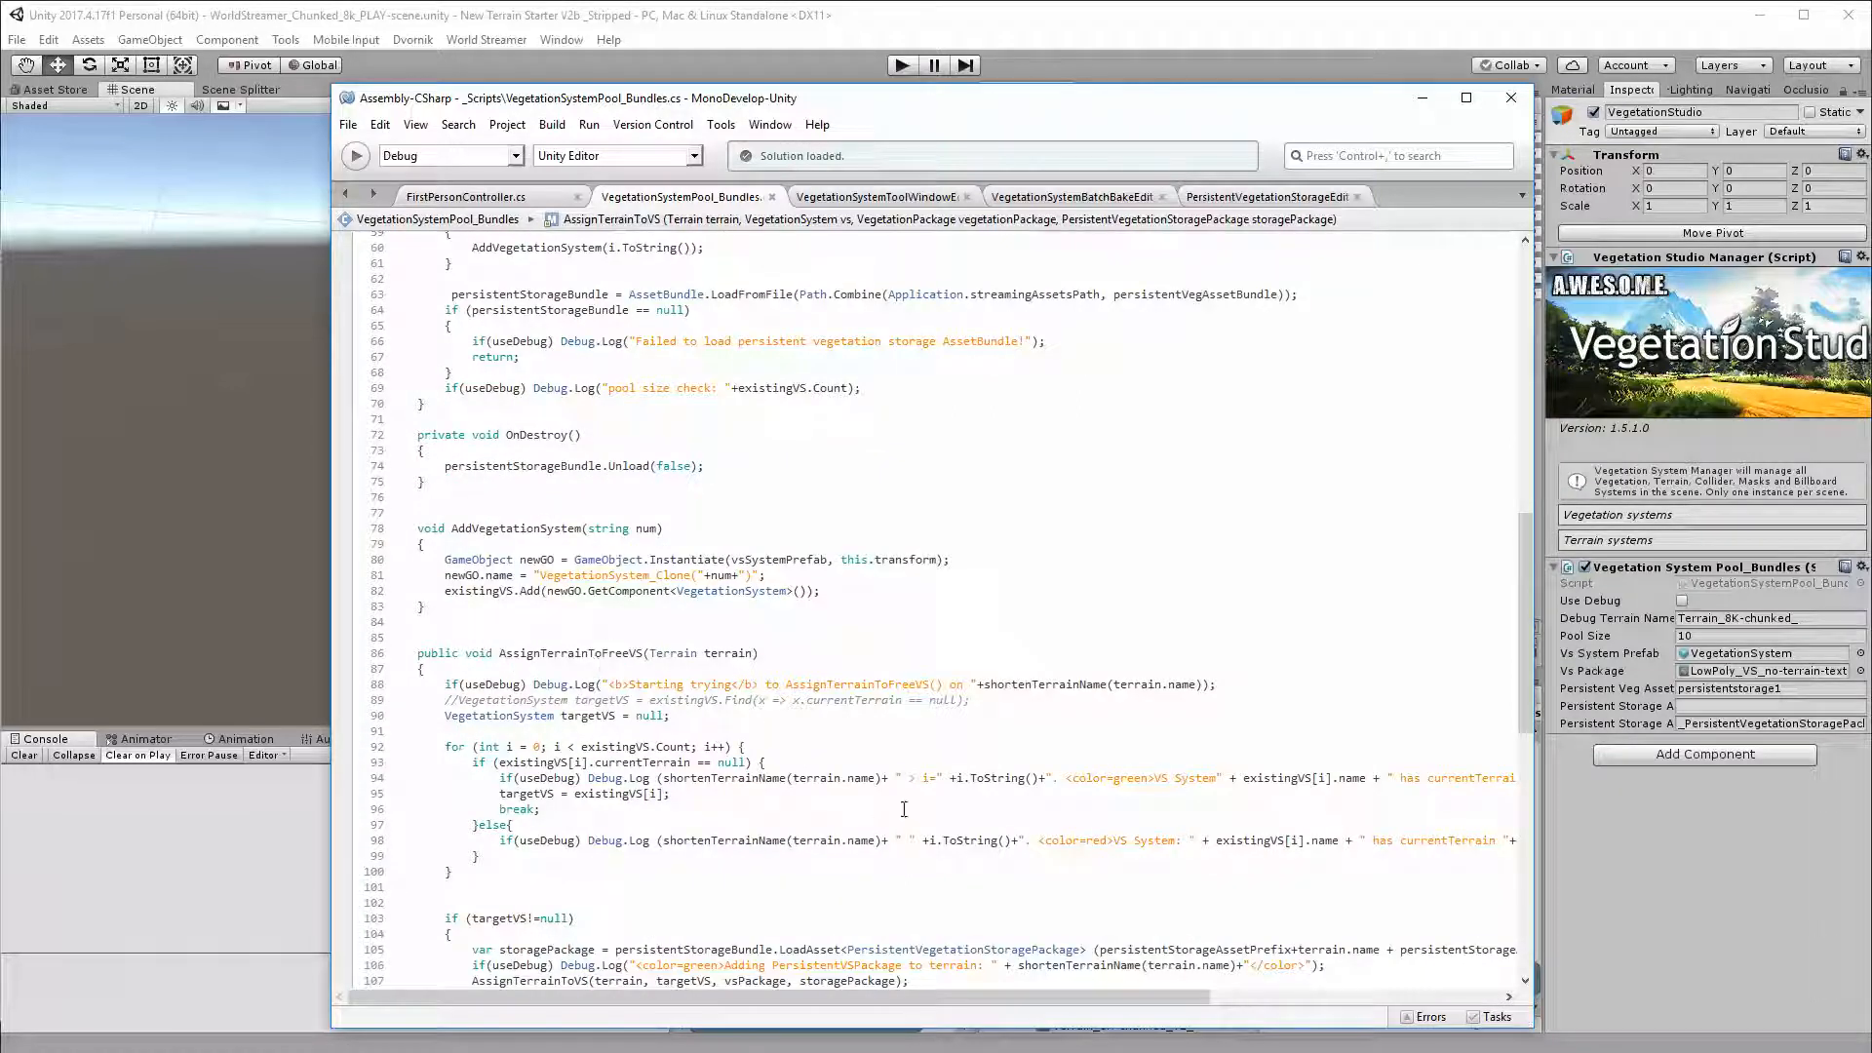
scroll(864, 746, "down", 3)
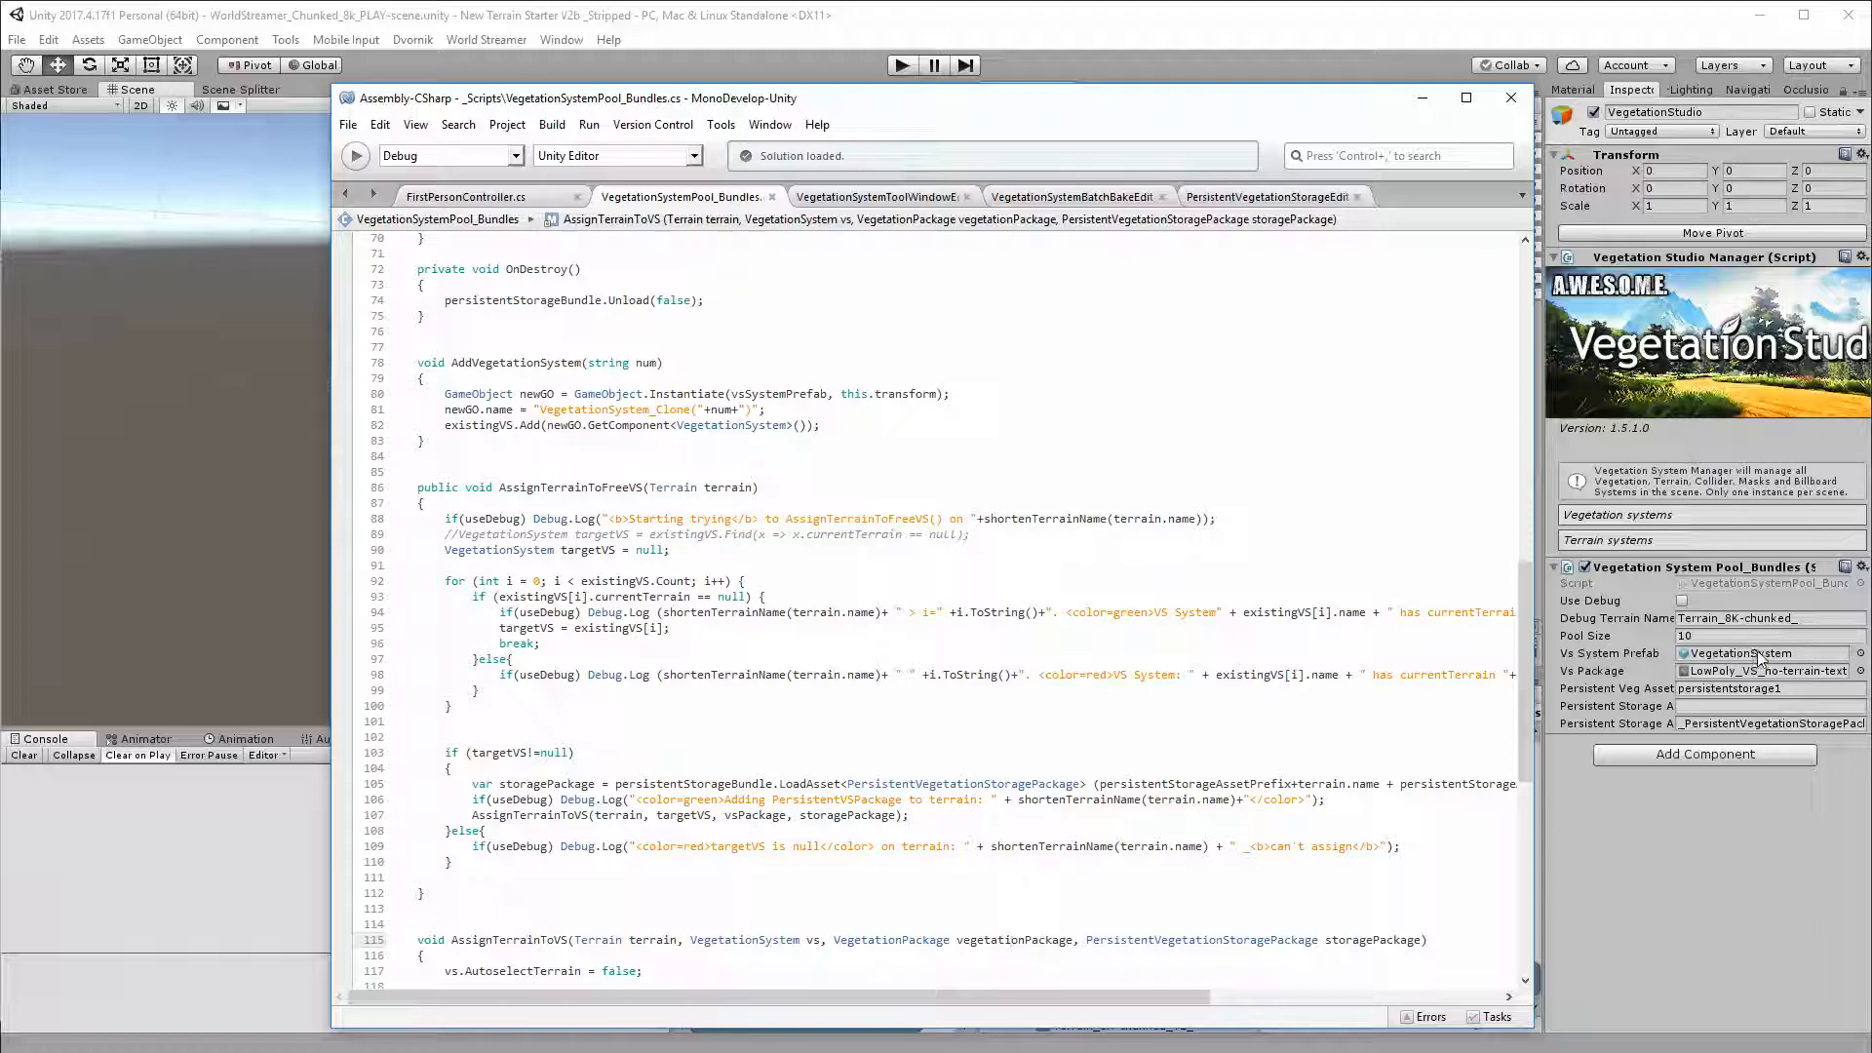
scroll(494, 541, "down", 9)
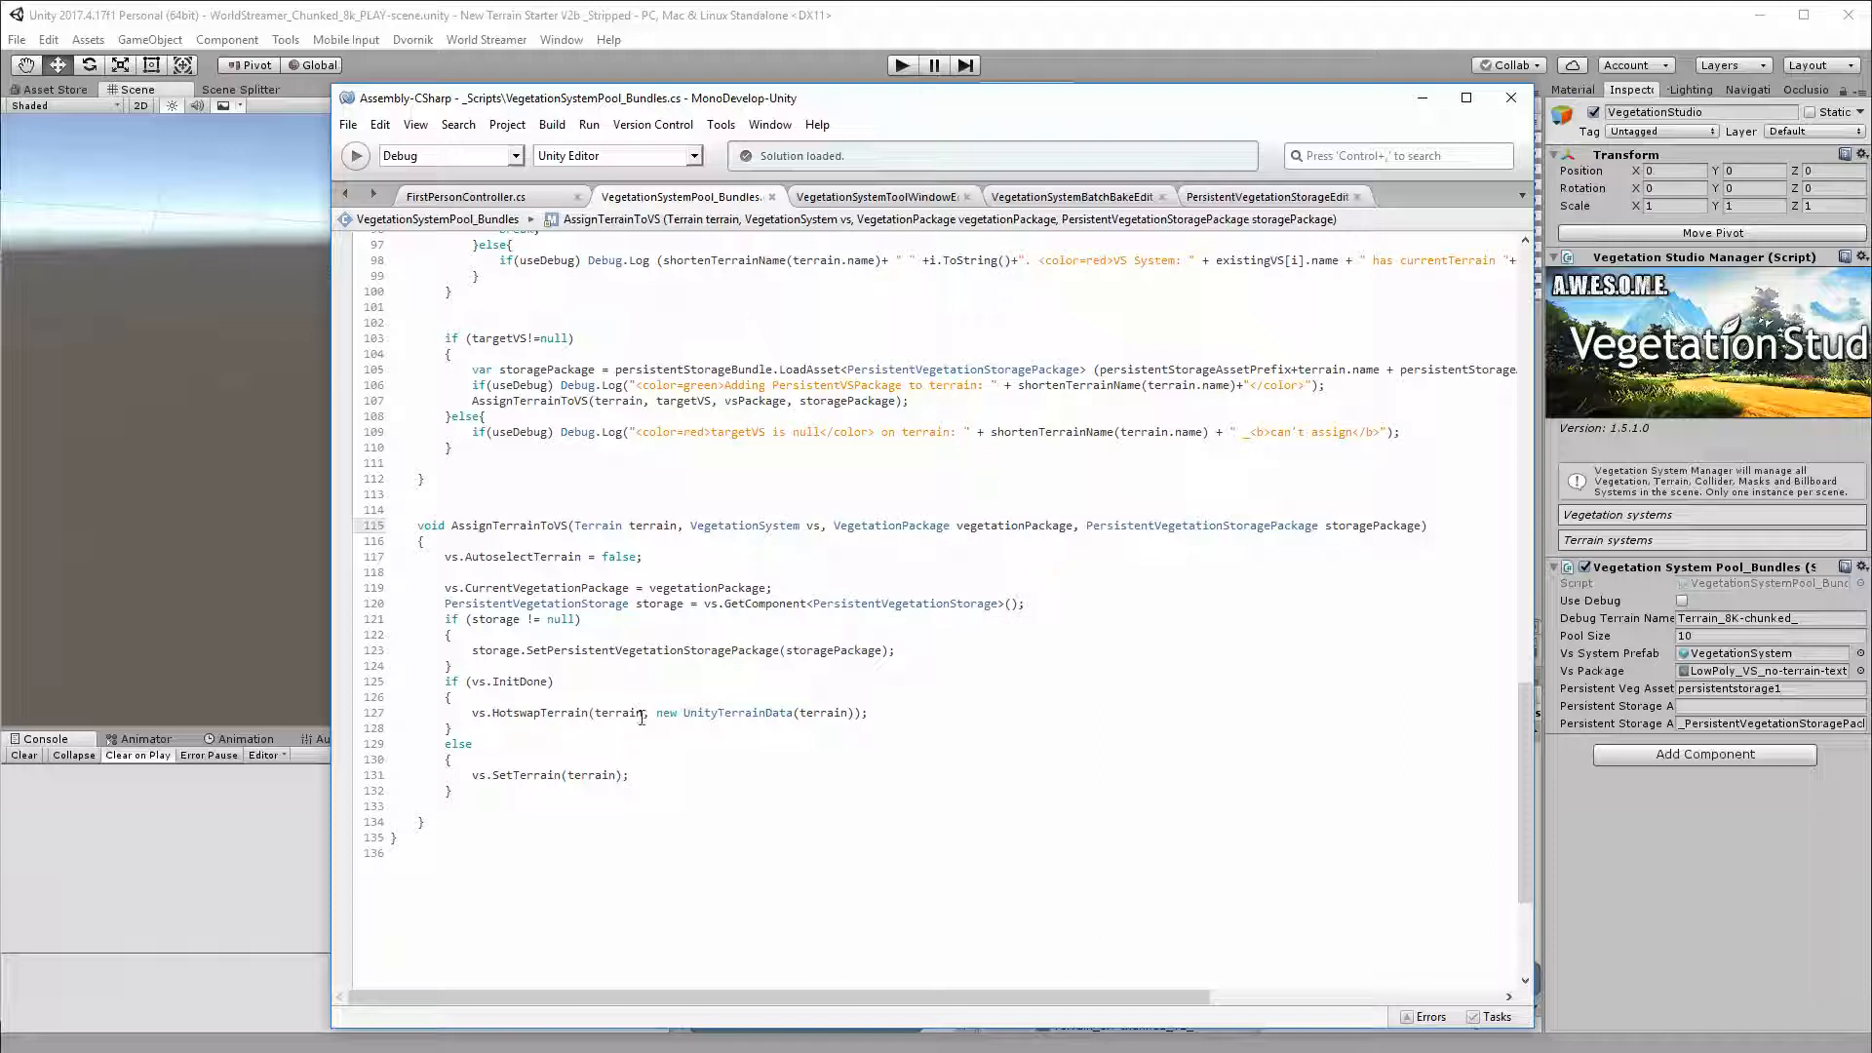
scroll(945, 684, "up", 12)
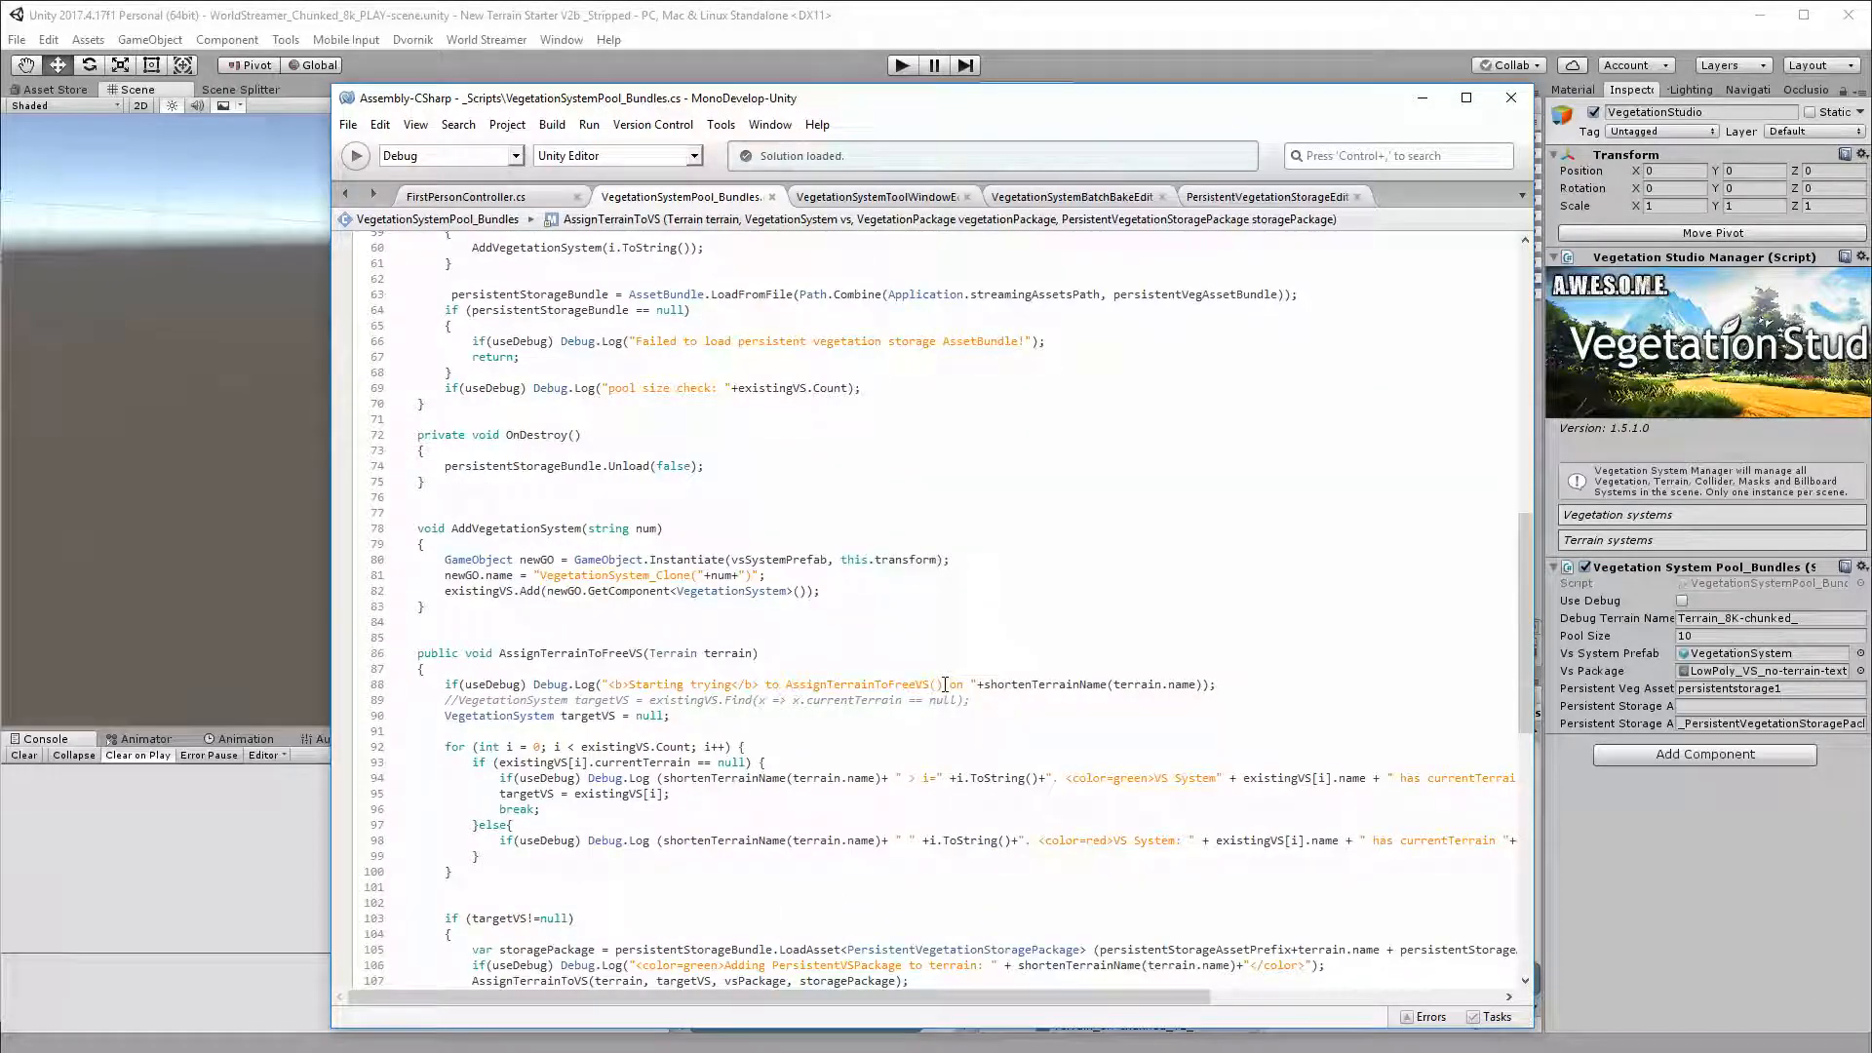
scroll(945, 684, "up", 3)
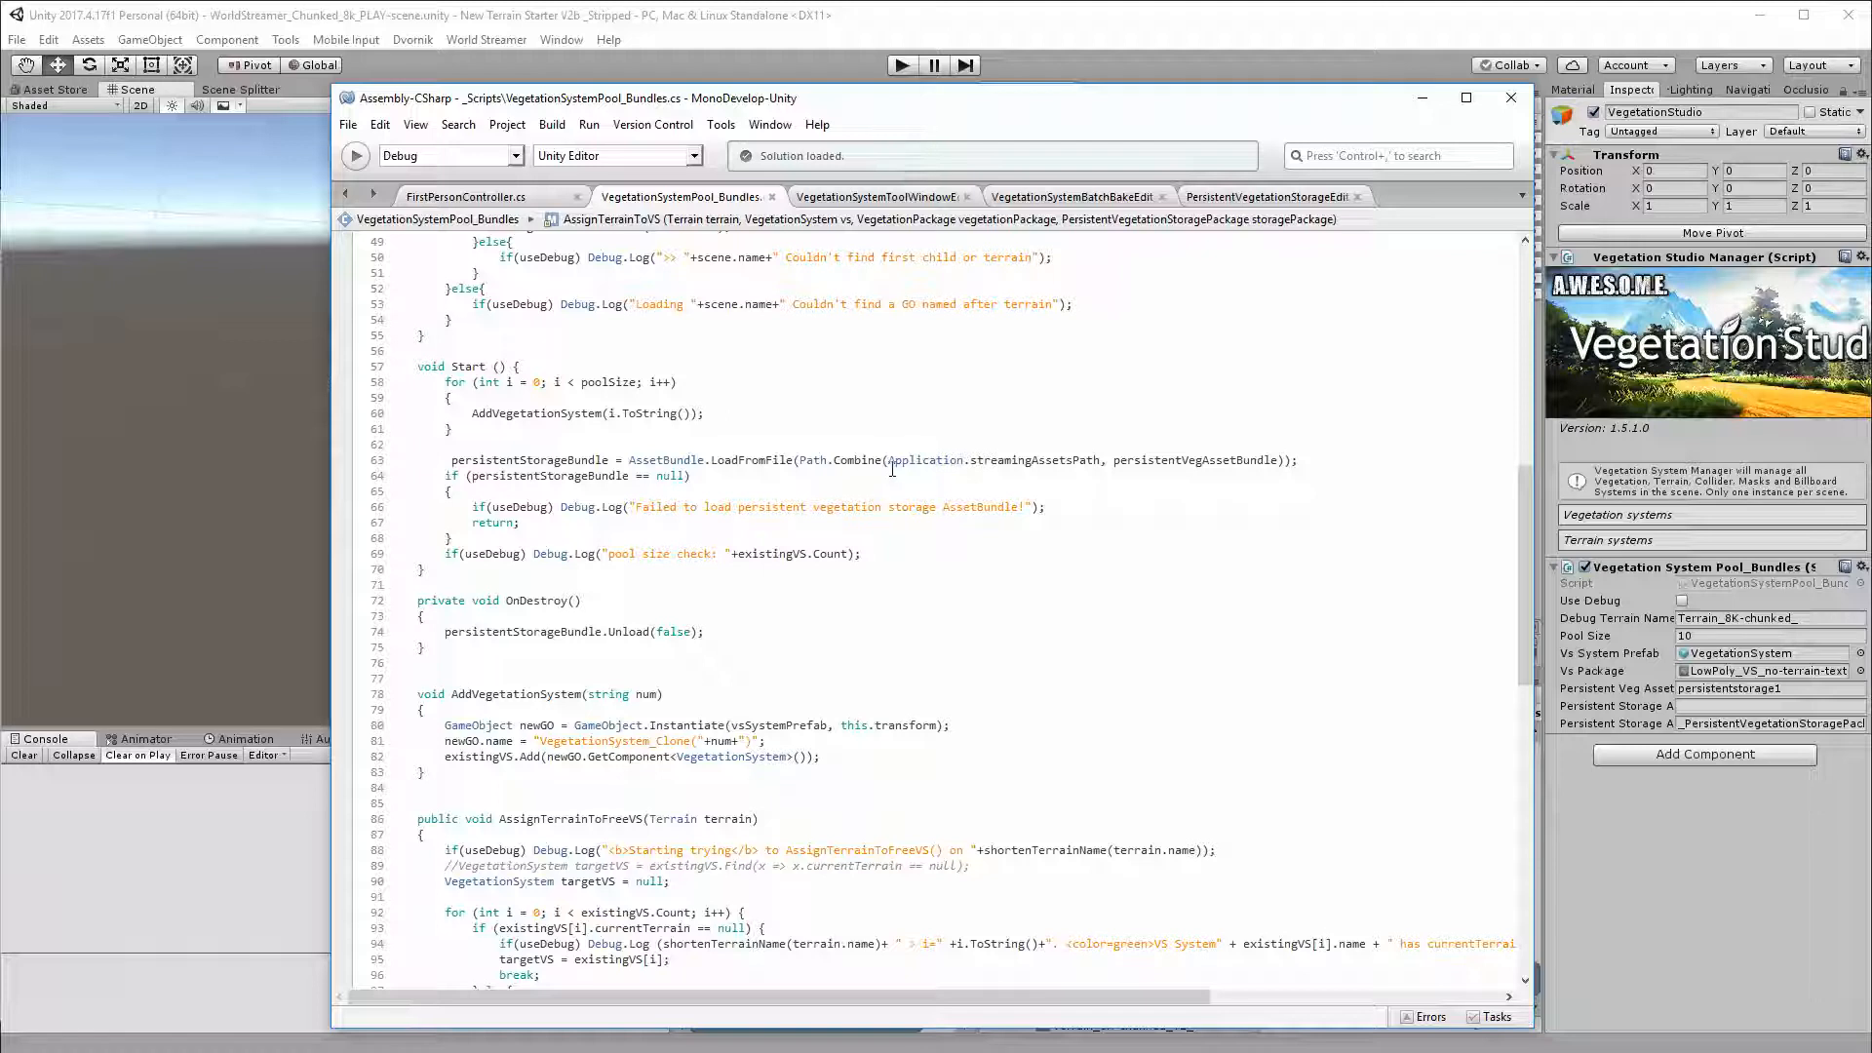
left_click(1423, 98)
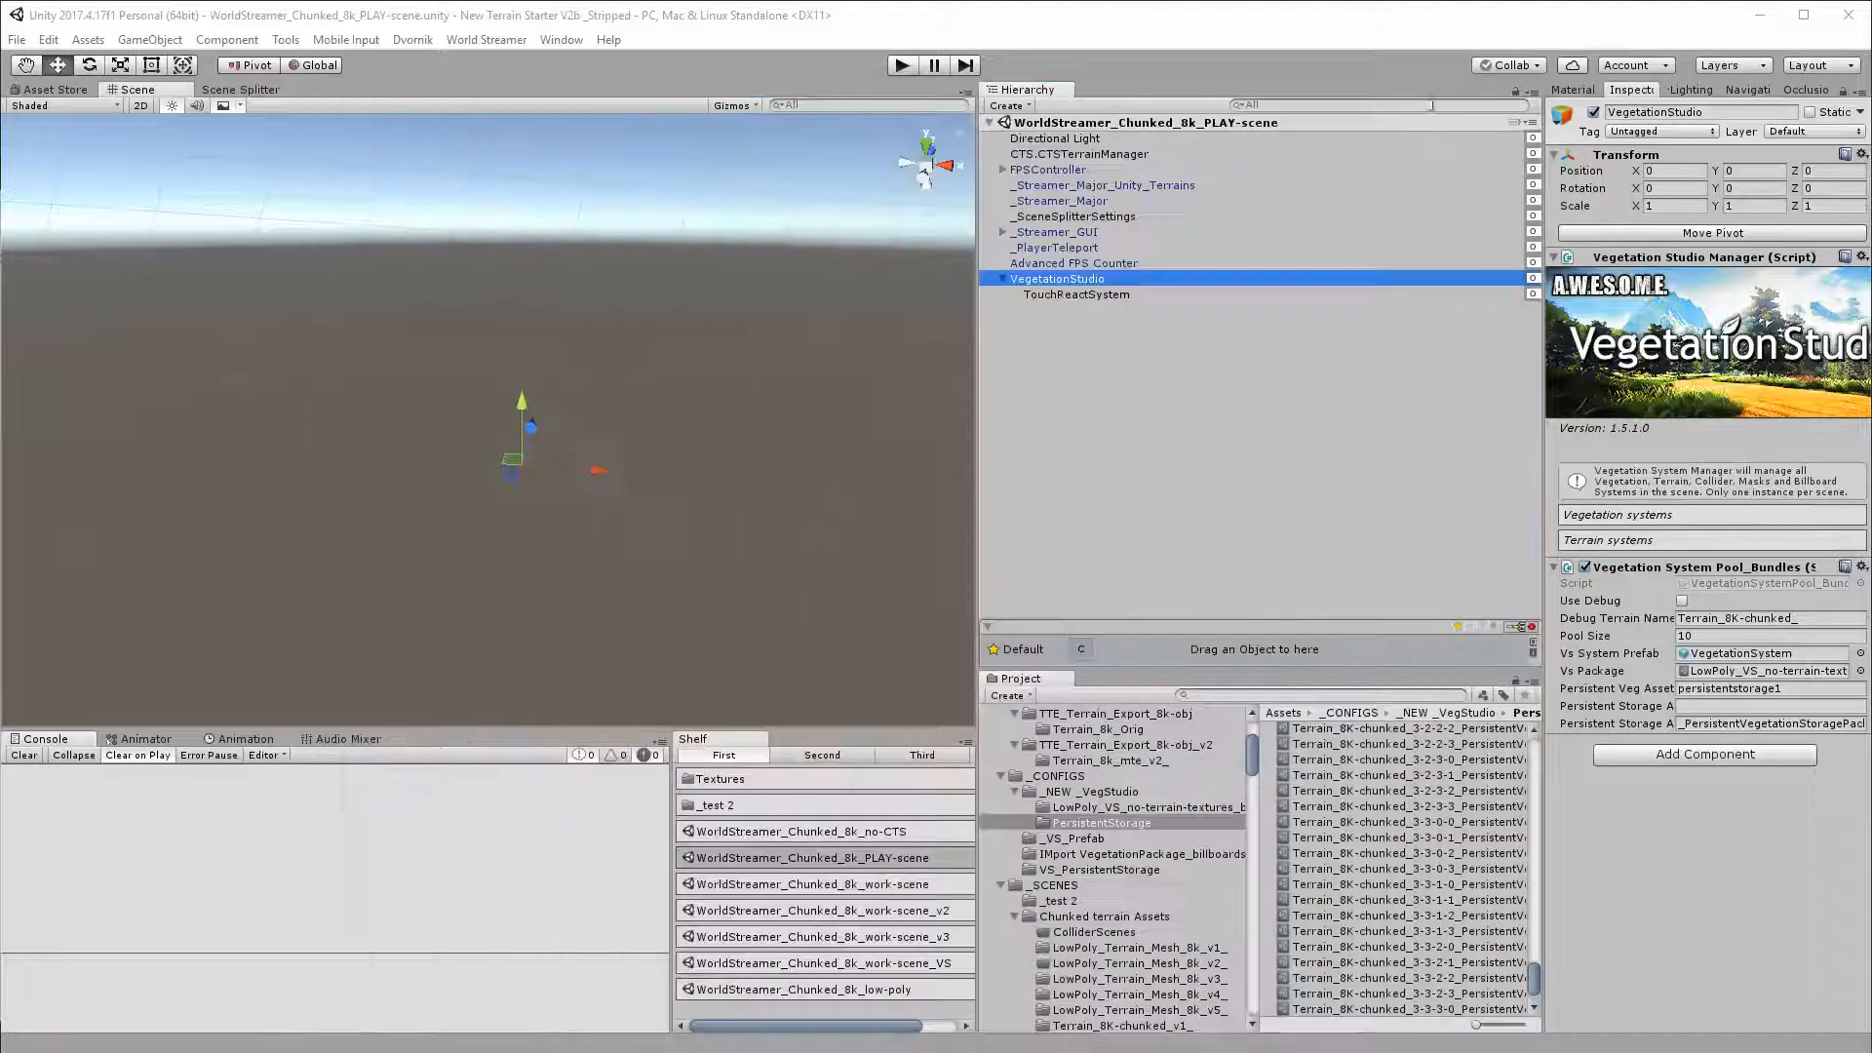
Step: Run the play scene and open a floating Game view, resized and placed below the terrain in the Scene view
left_click(903, 66)
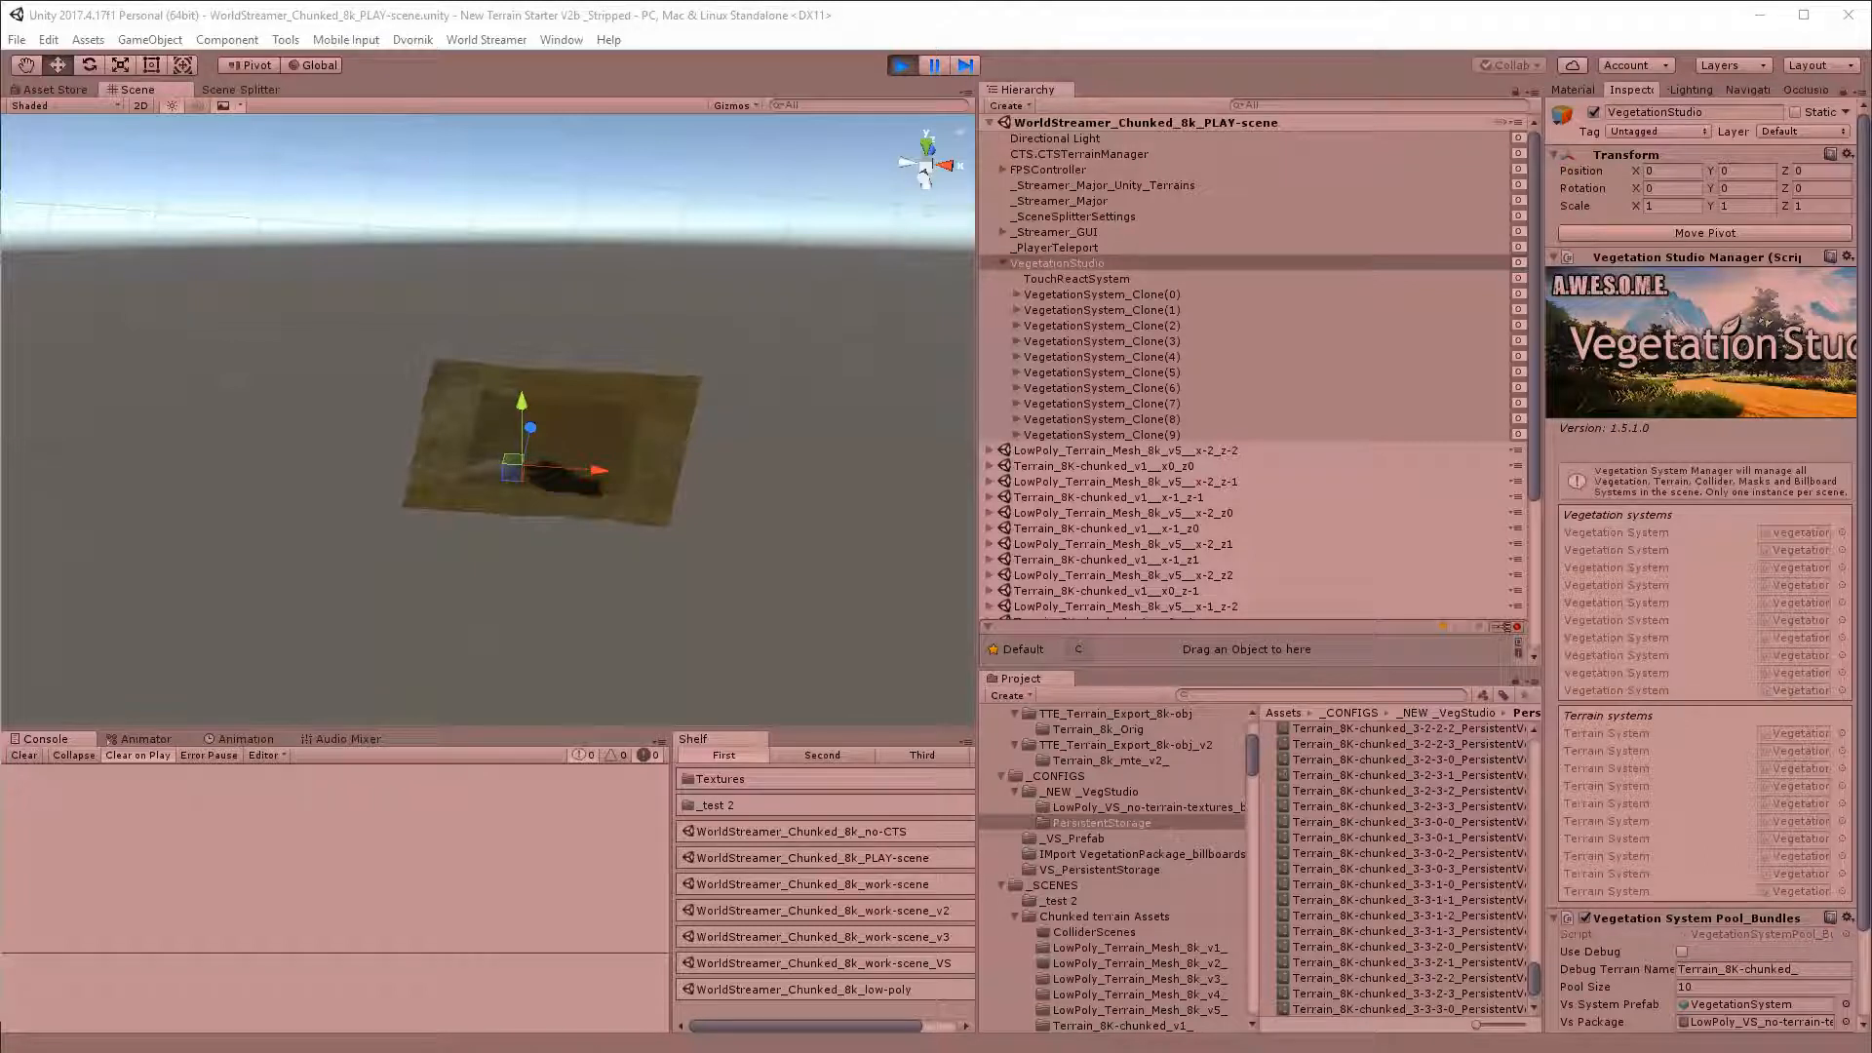
key("ctrl+2")
left_click_drag(1254, 273, 1441, 173)
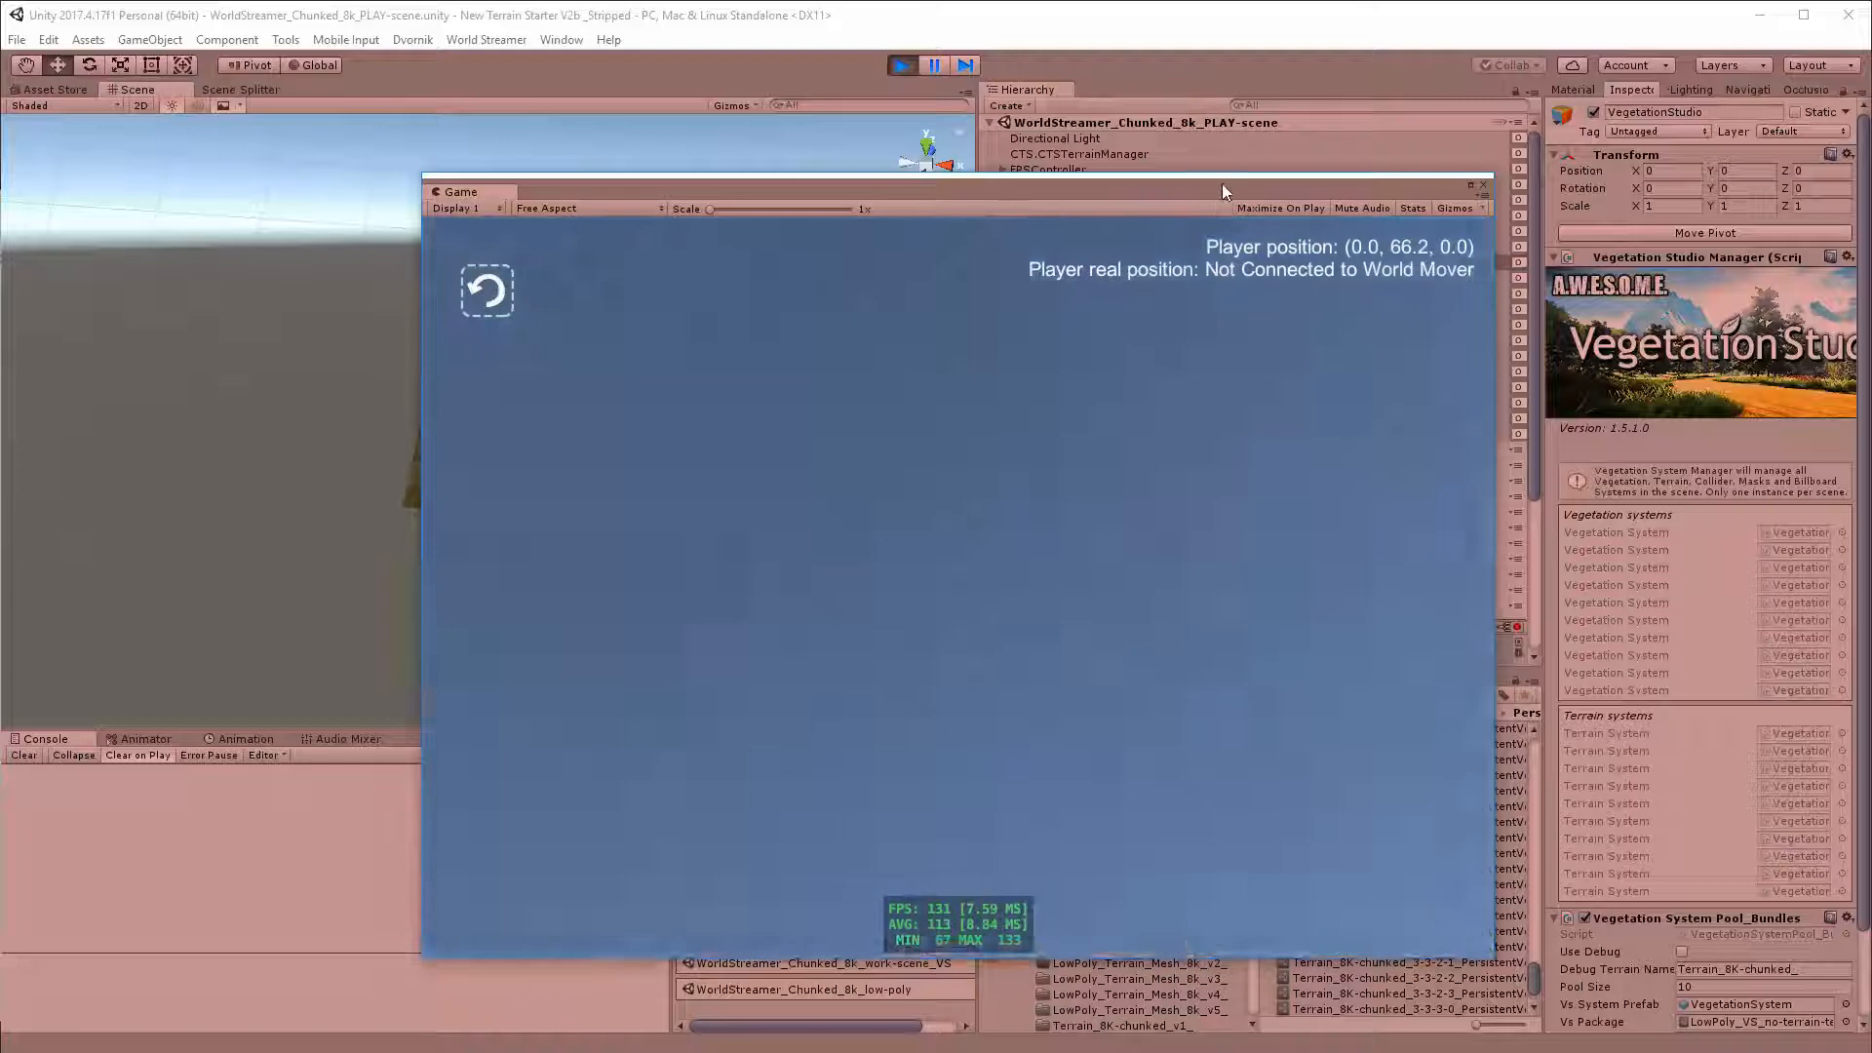
left_click_drag(1220, 183, 1563, 233)
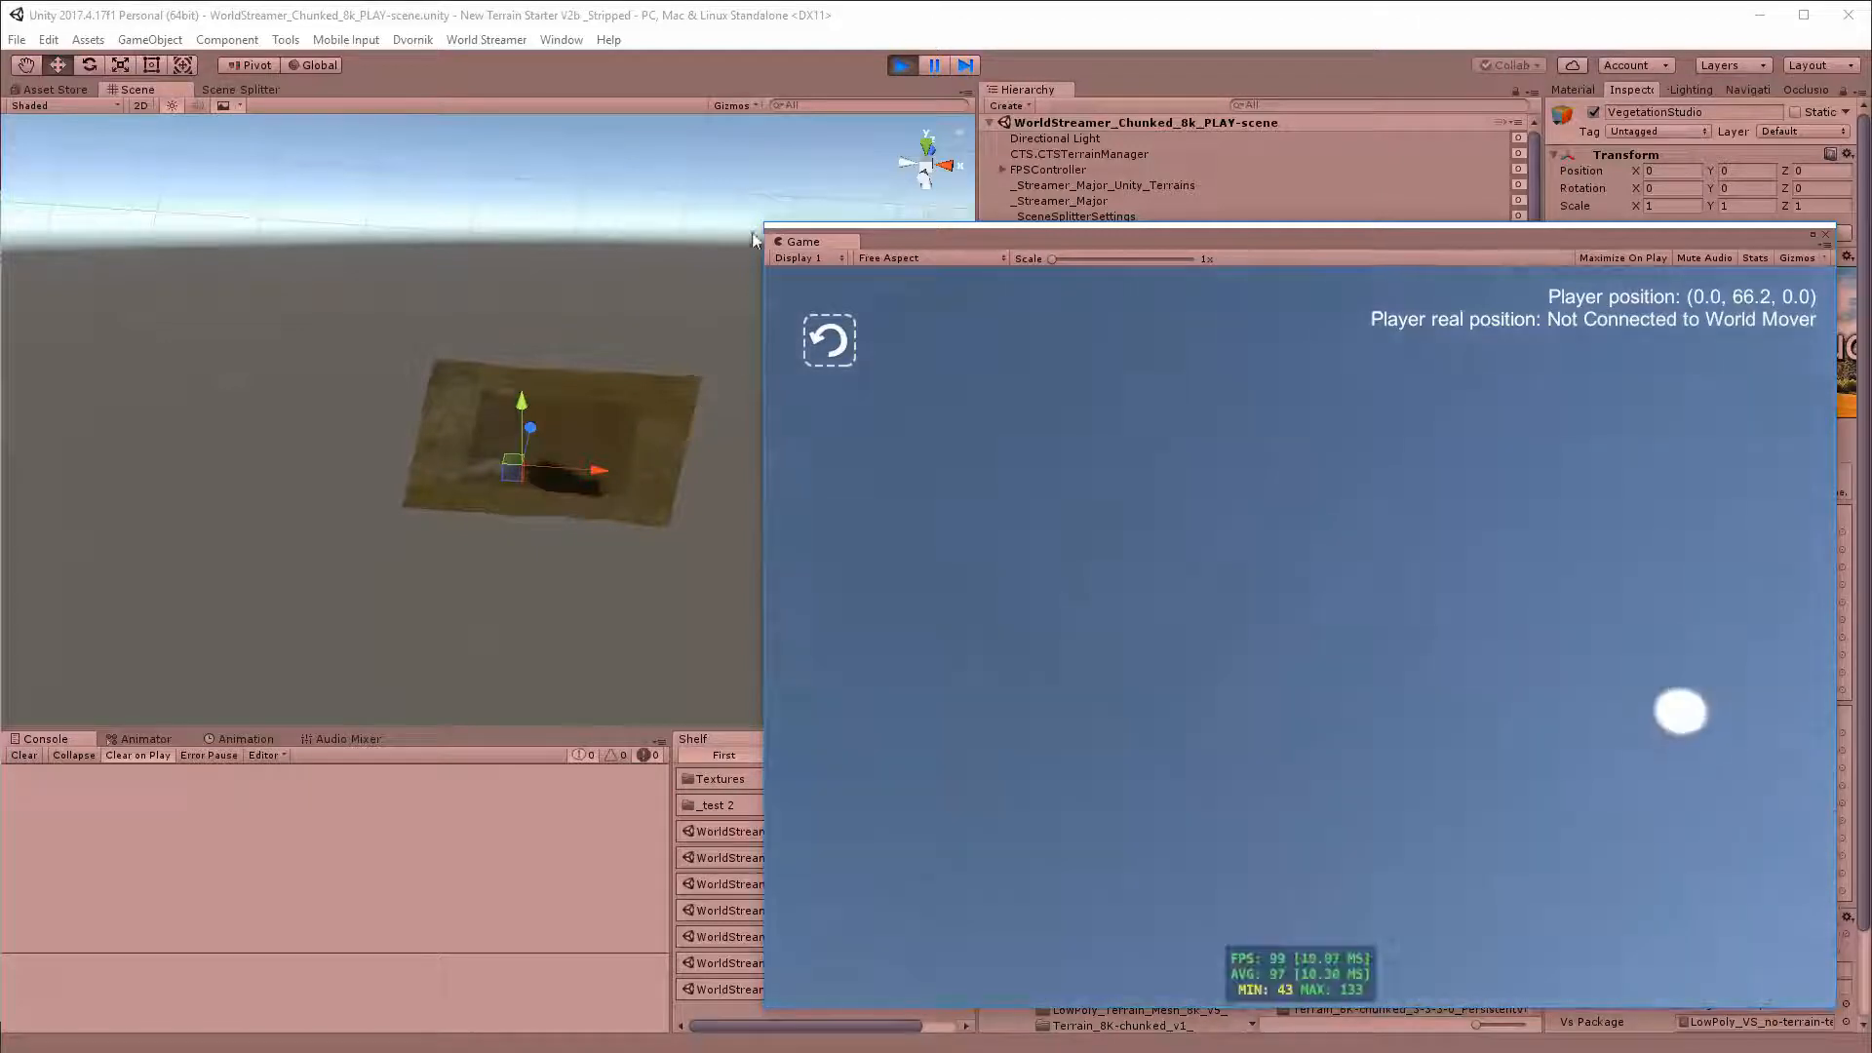
left_click_drag(764, 224, 962, 489)
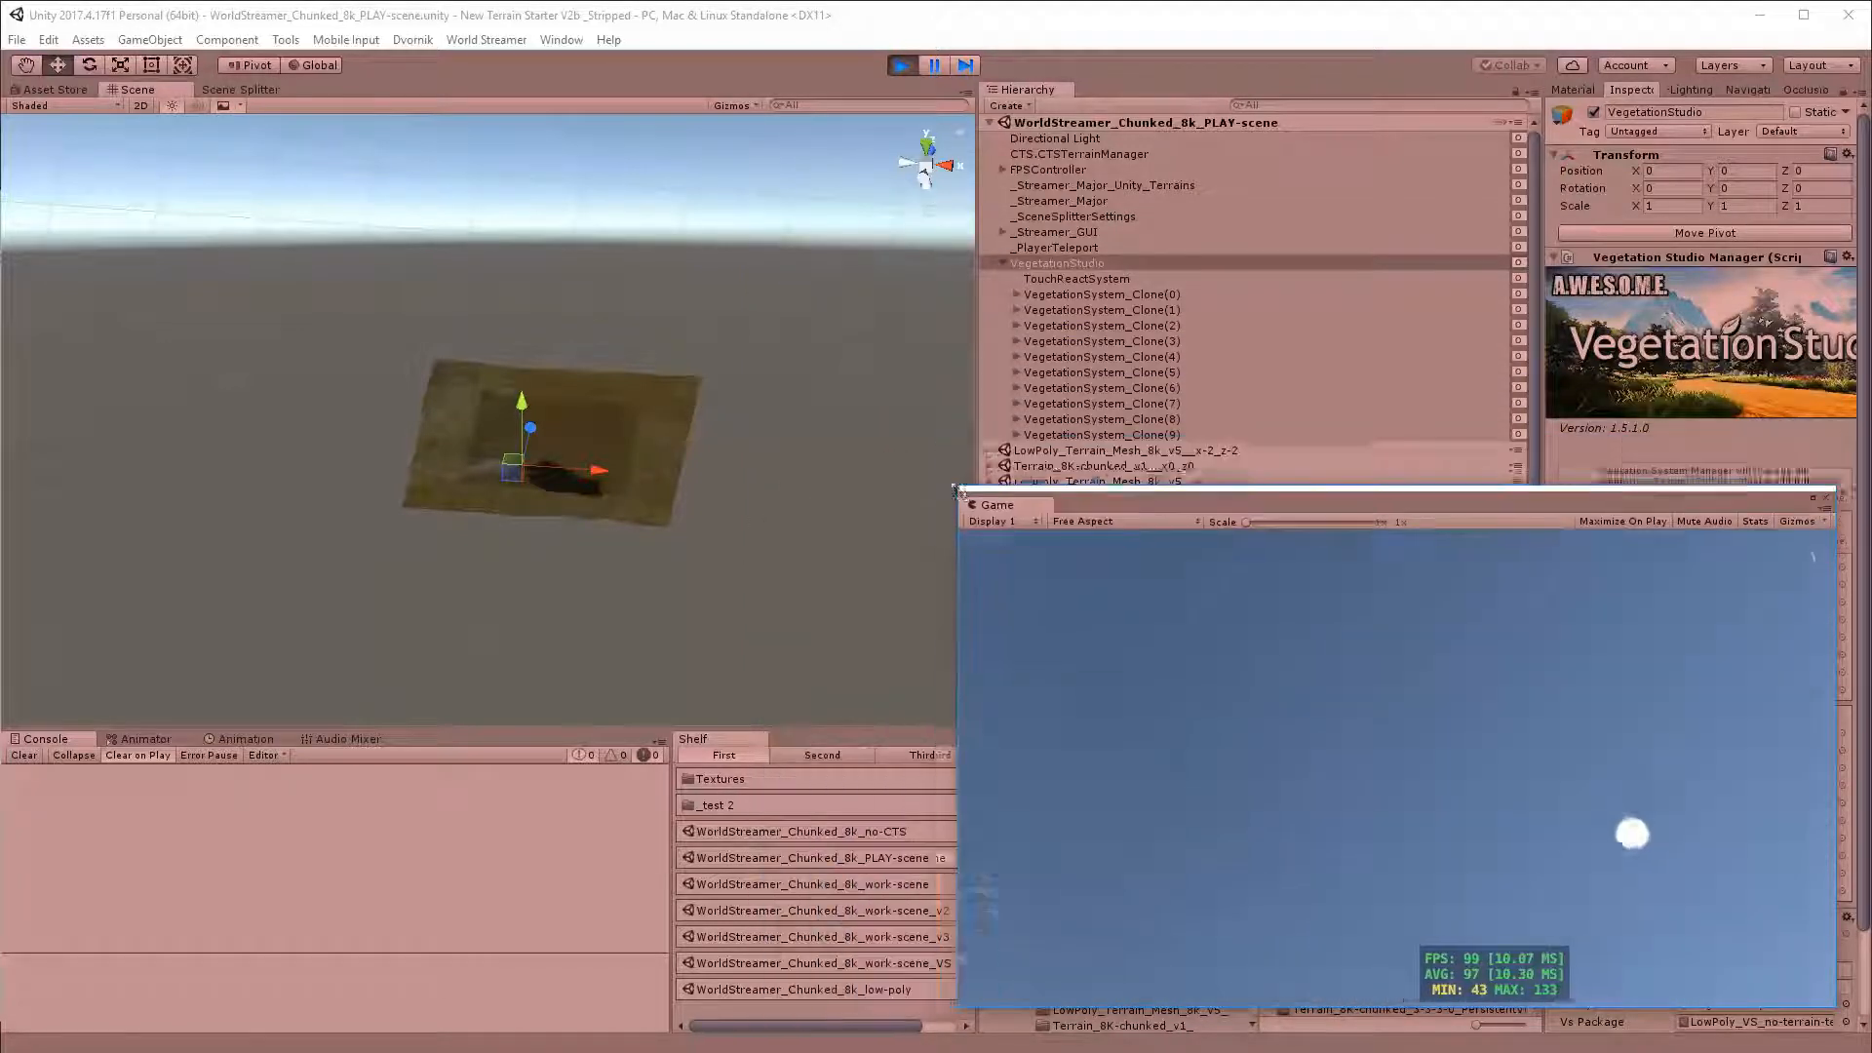
left_click_drag(1134, 495, 250, 520)
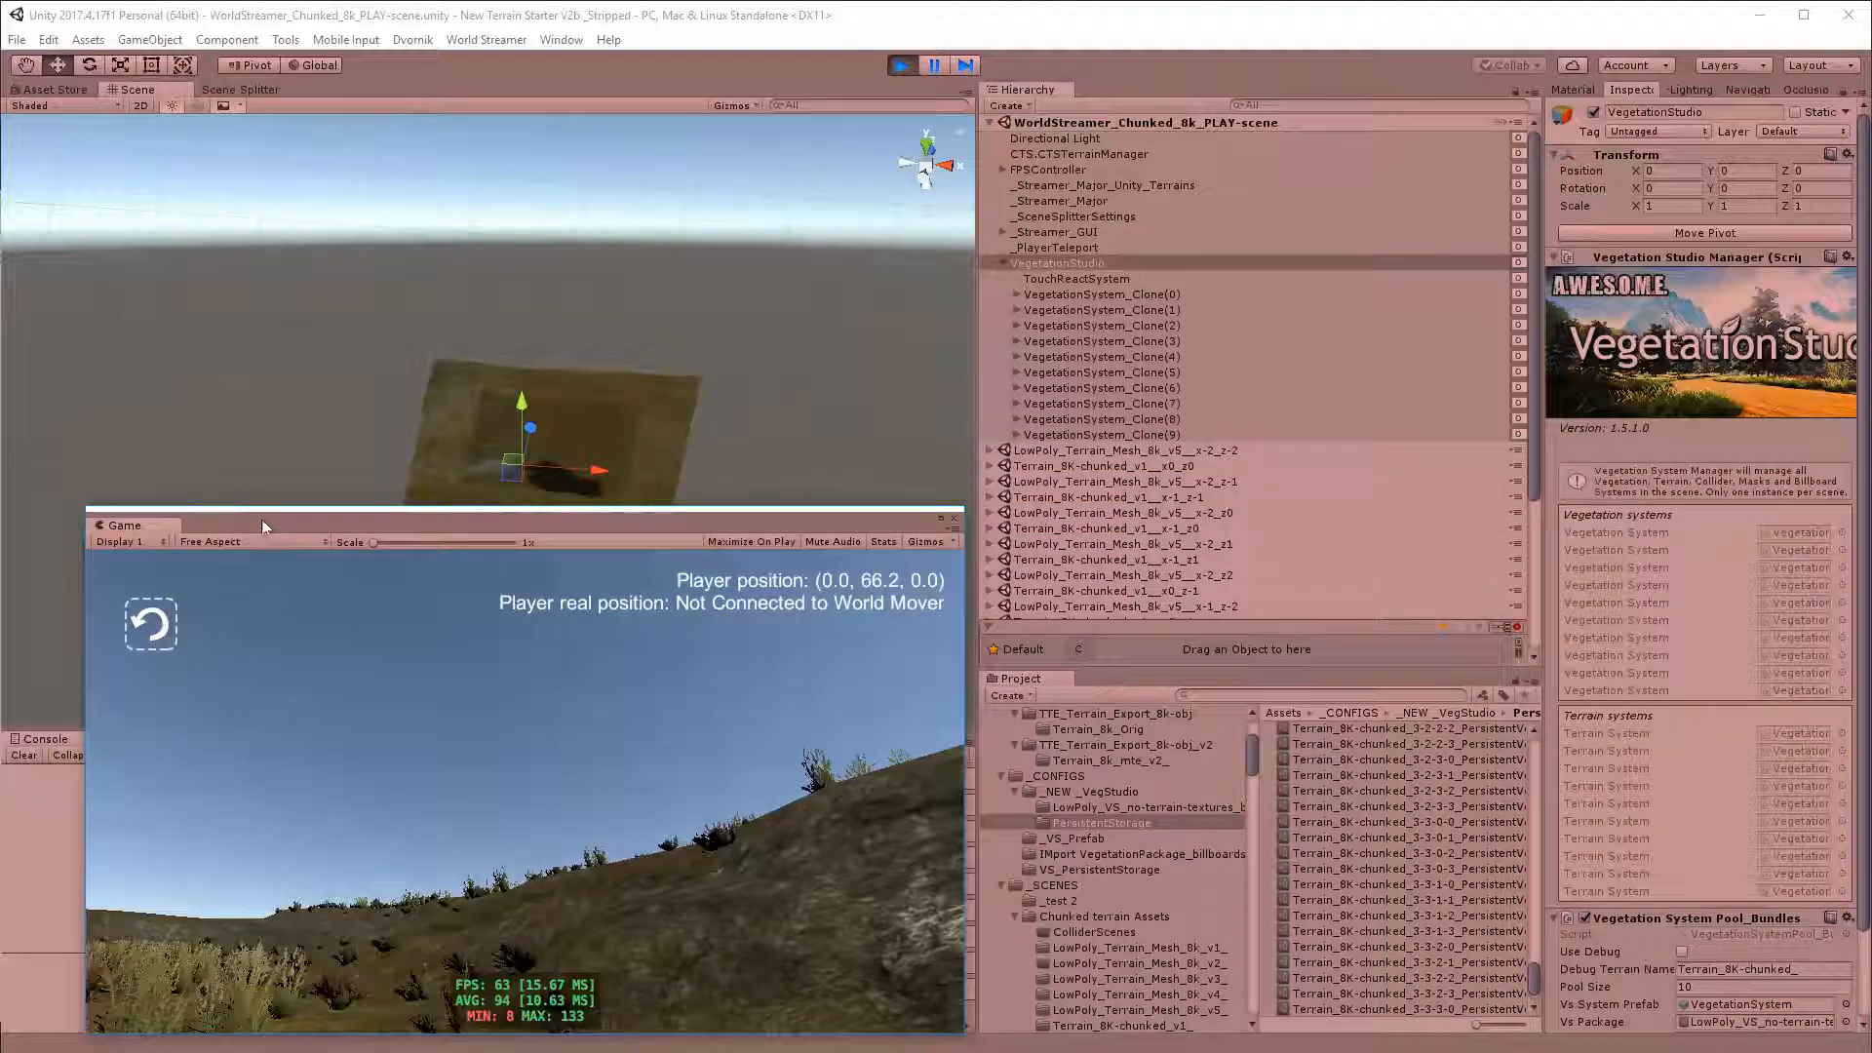
middle_click_drag(656, 267, 640, 95)
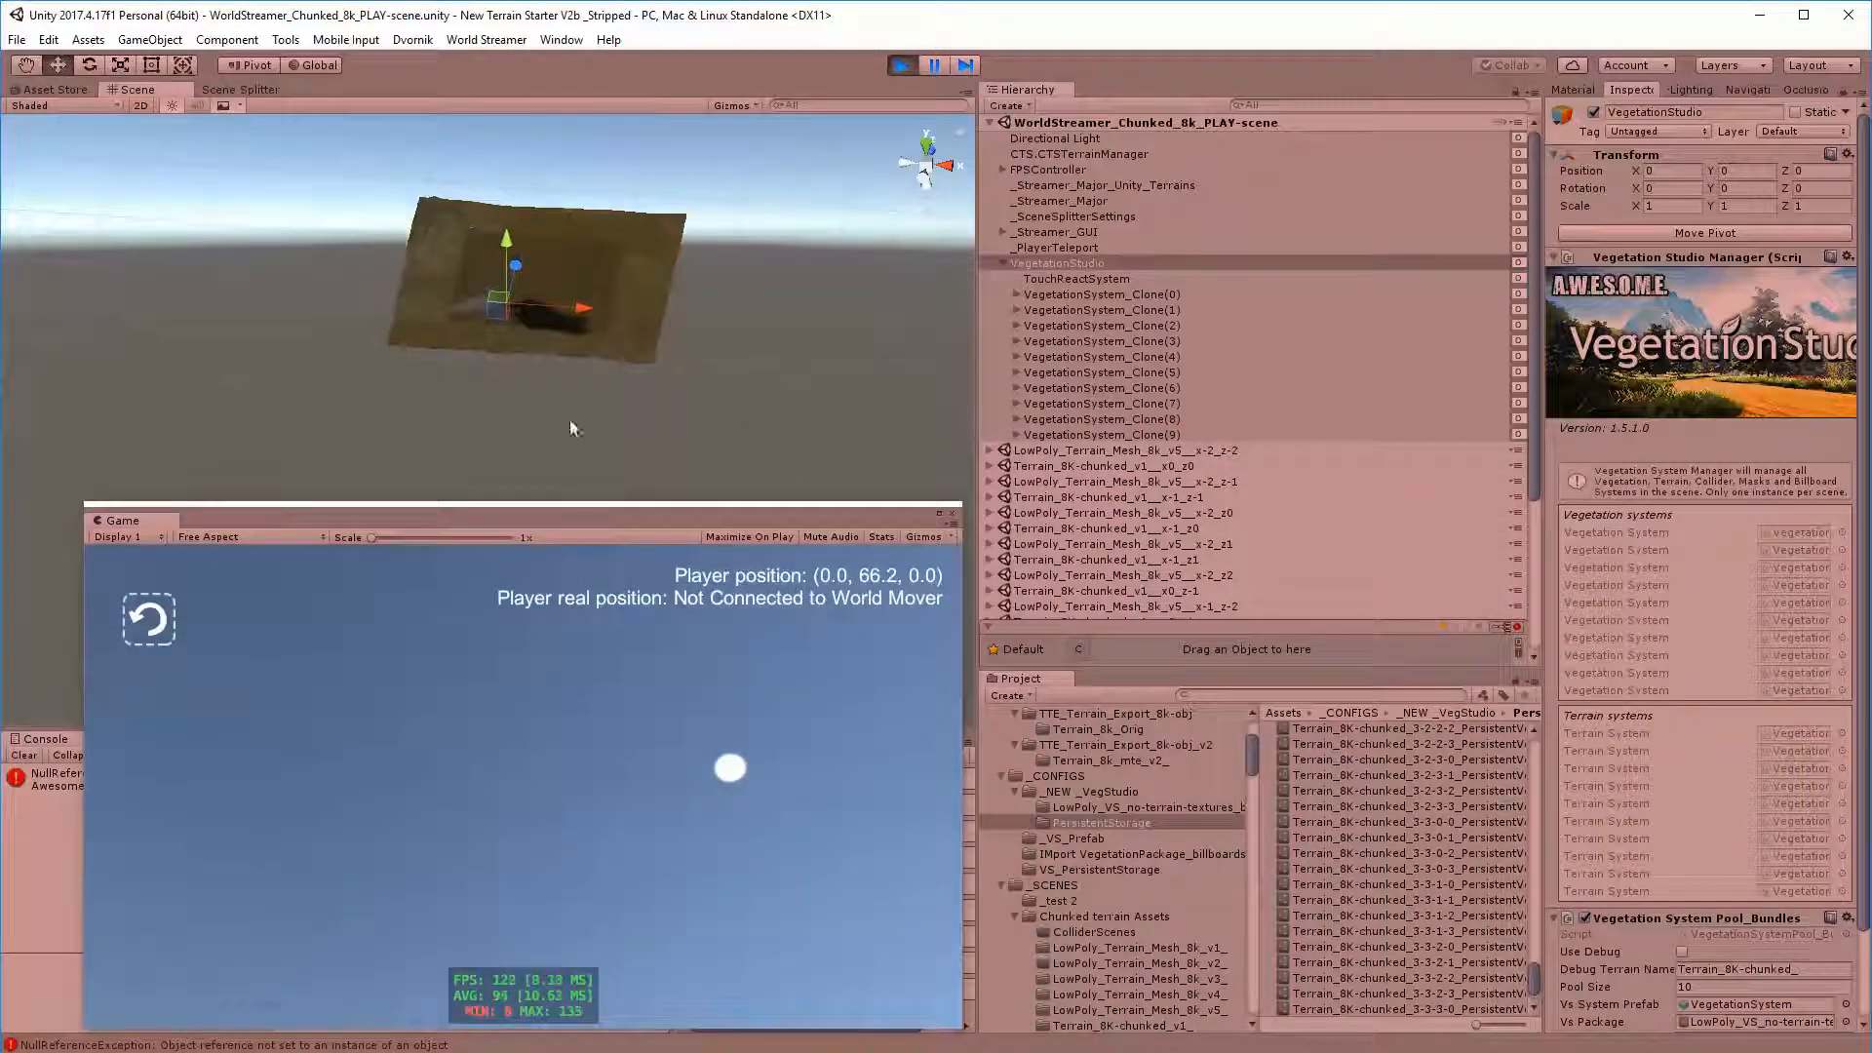
left_click_drag(582, 525, 569, 433)
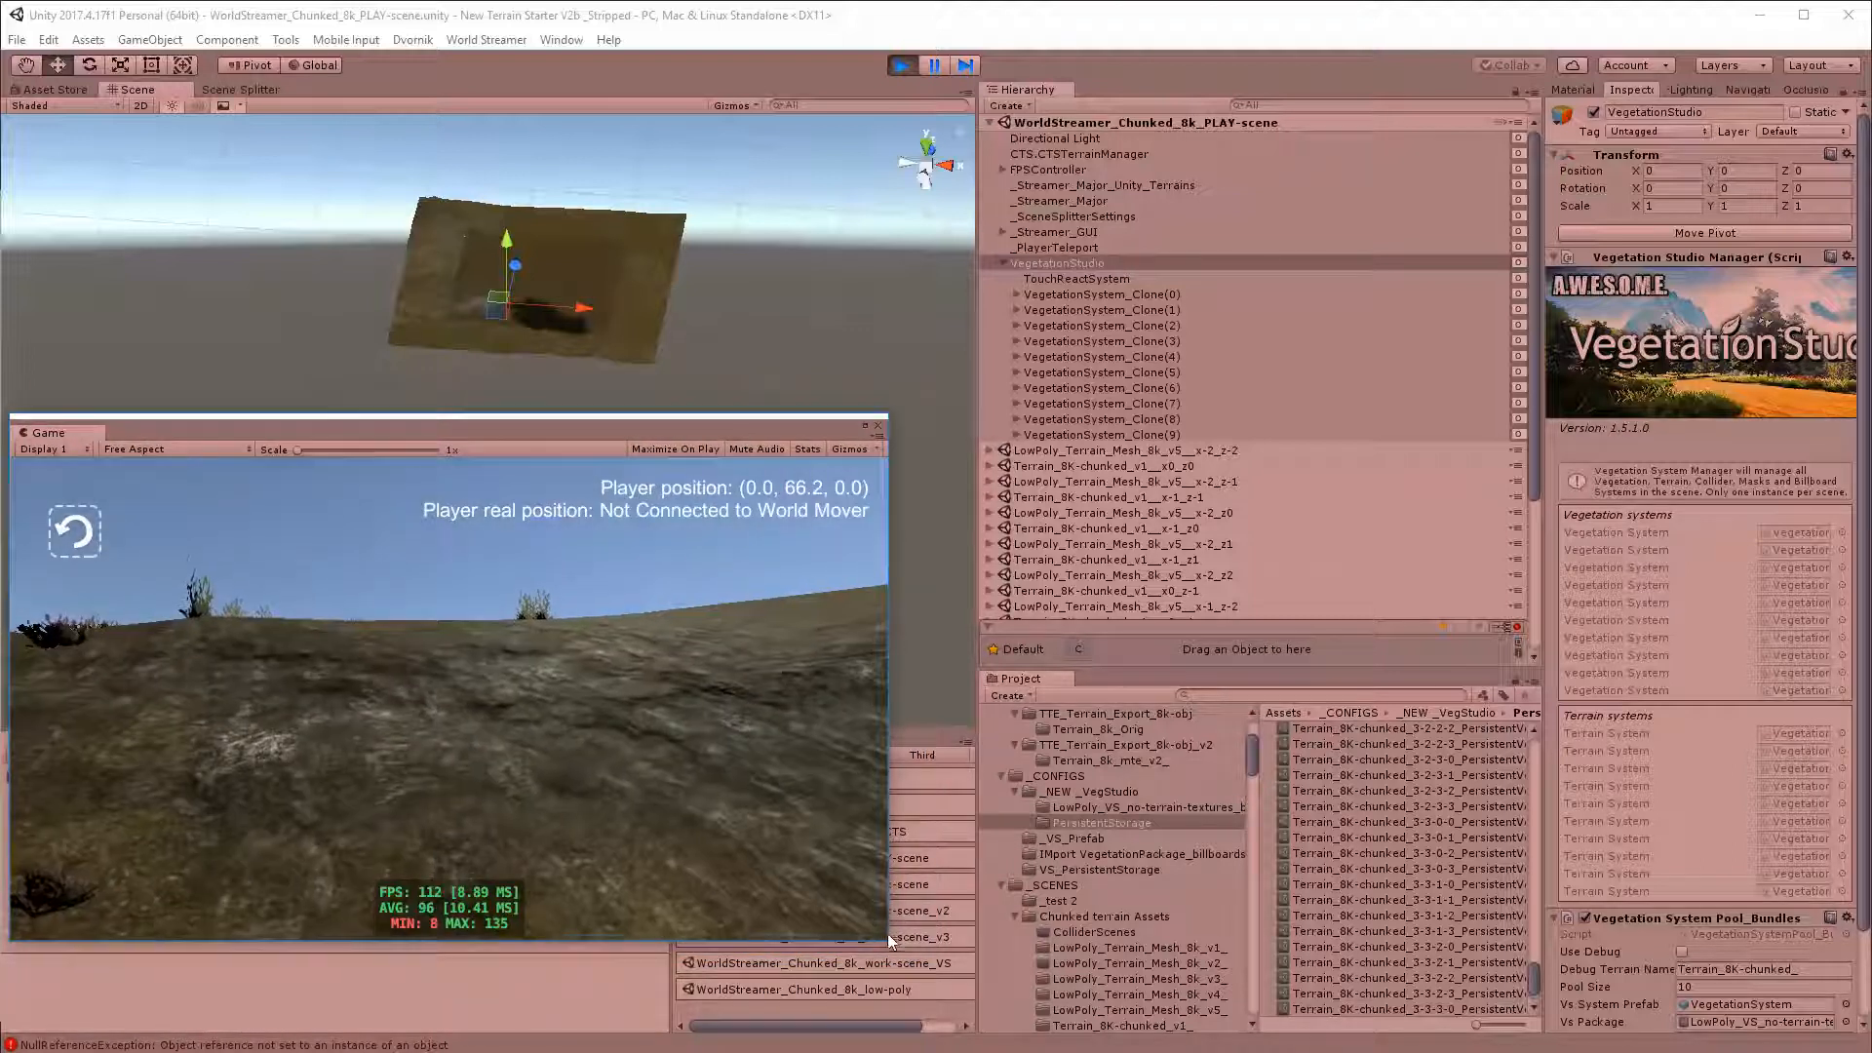
left_click_drag(885, 939, 946, 992)
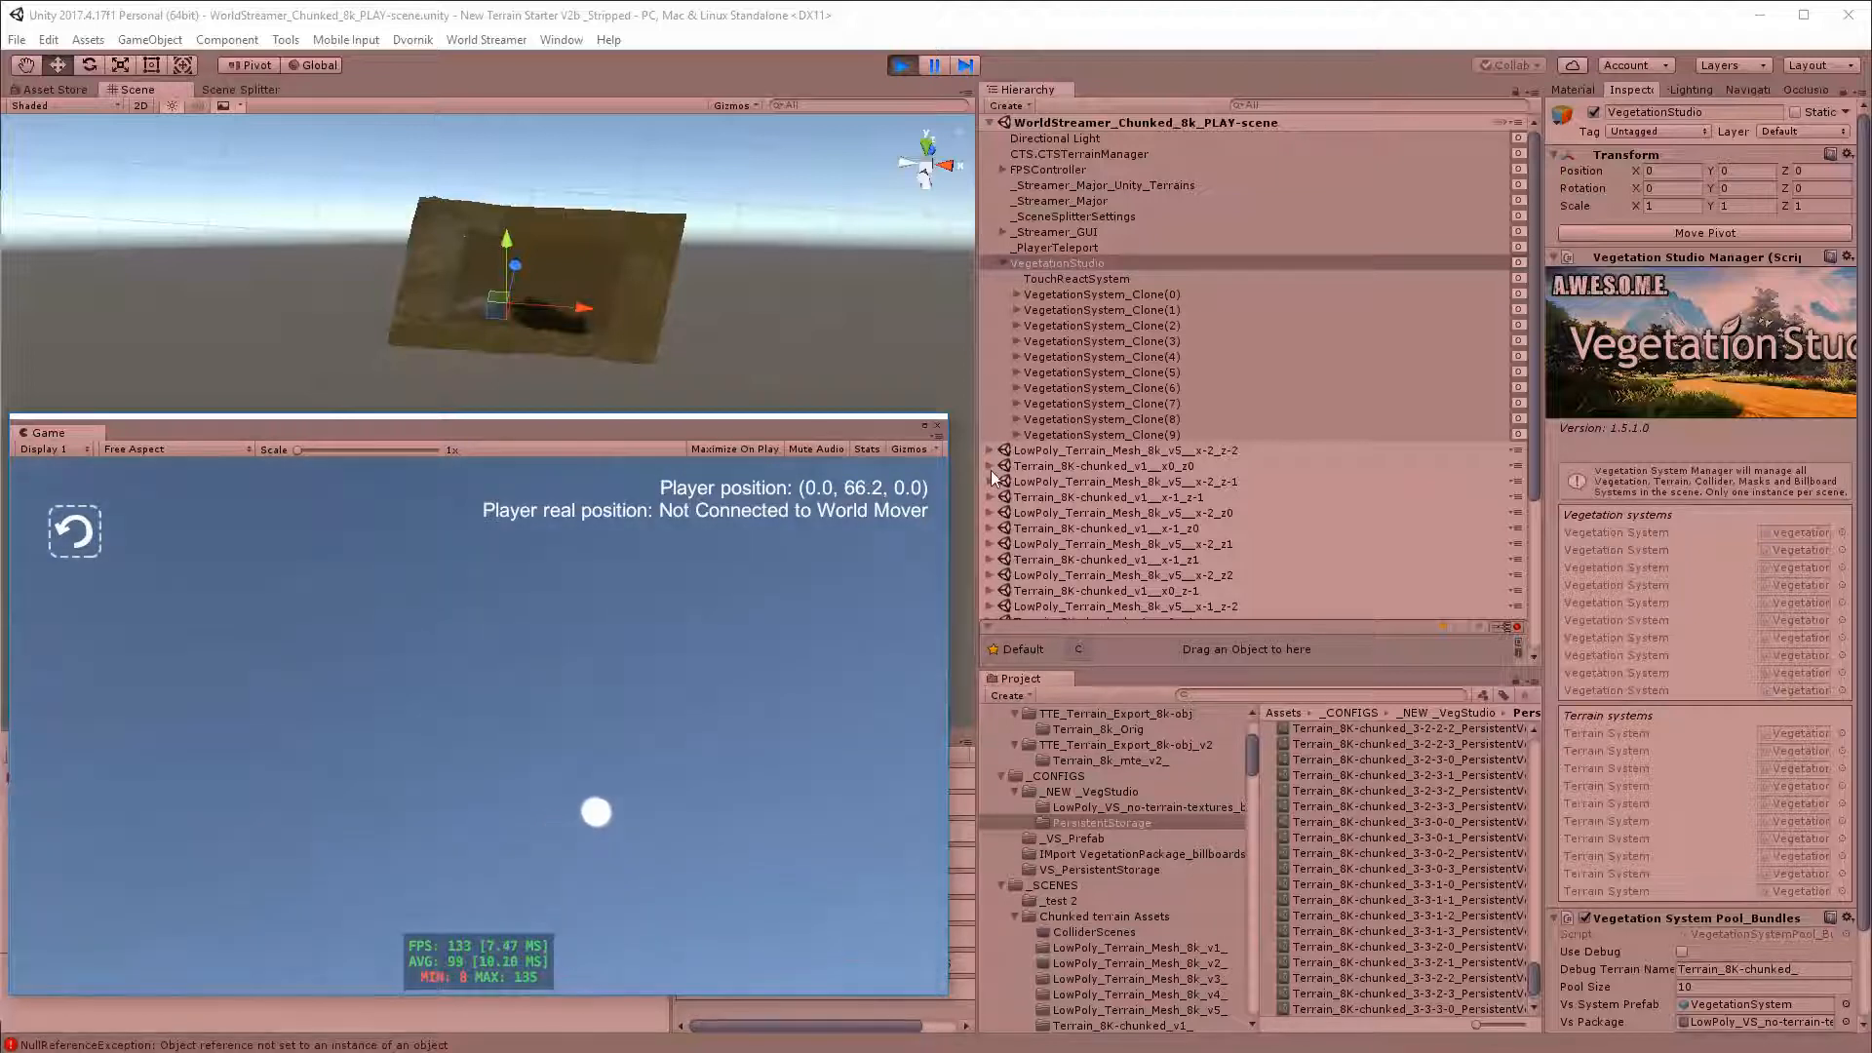
Step: Expand the streamed Terrain_8K-chunked_v1__x0_z0 scene and inspect its Terrain_8K-chunked_3-0-0-0 terrain
left_click(989, 466)
left_click(1010, 482)
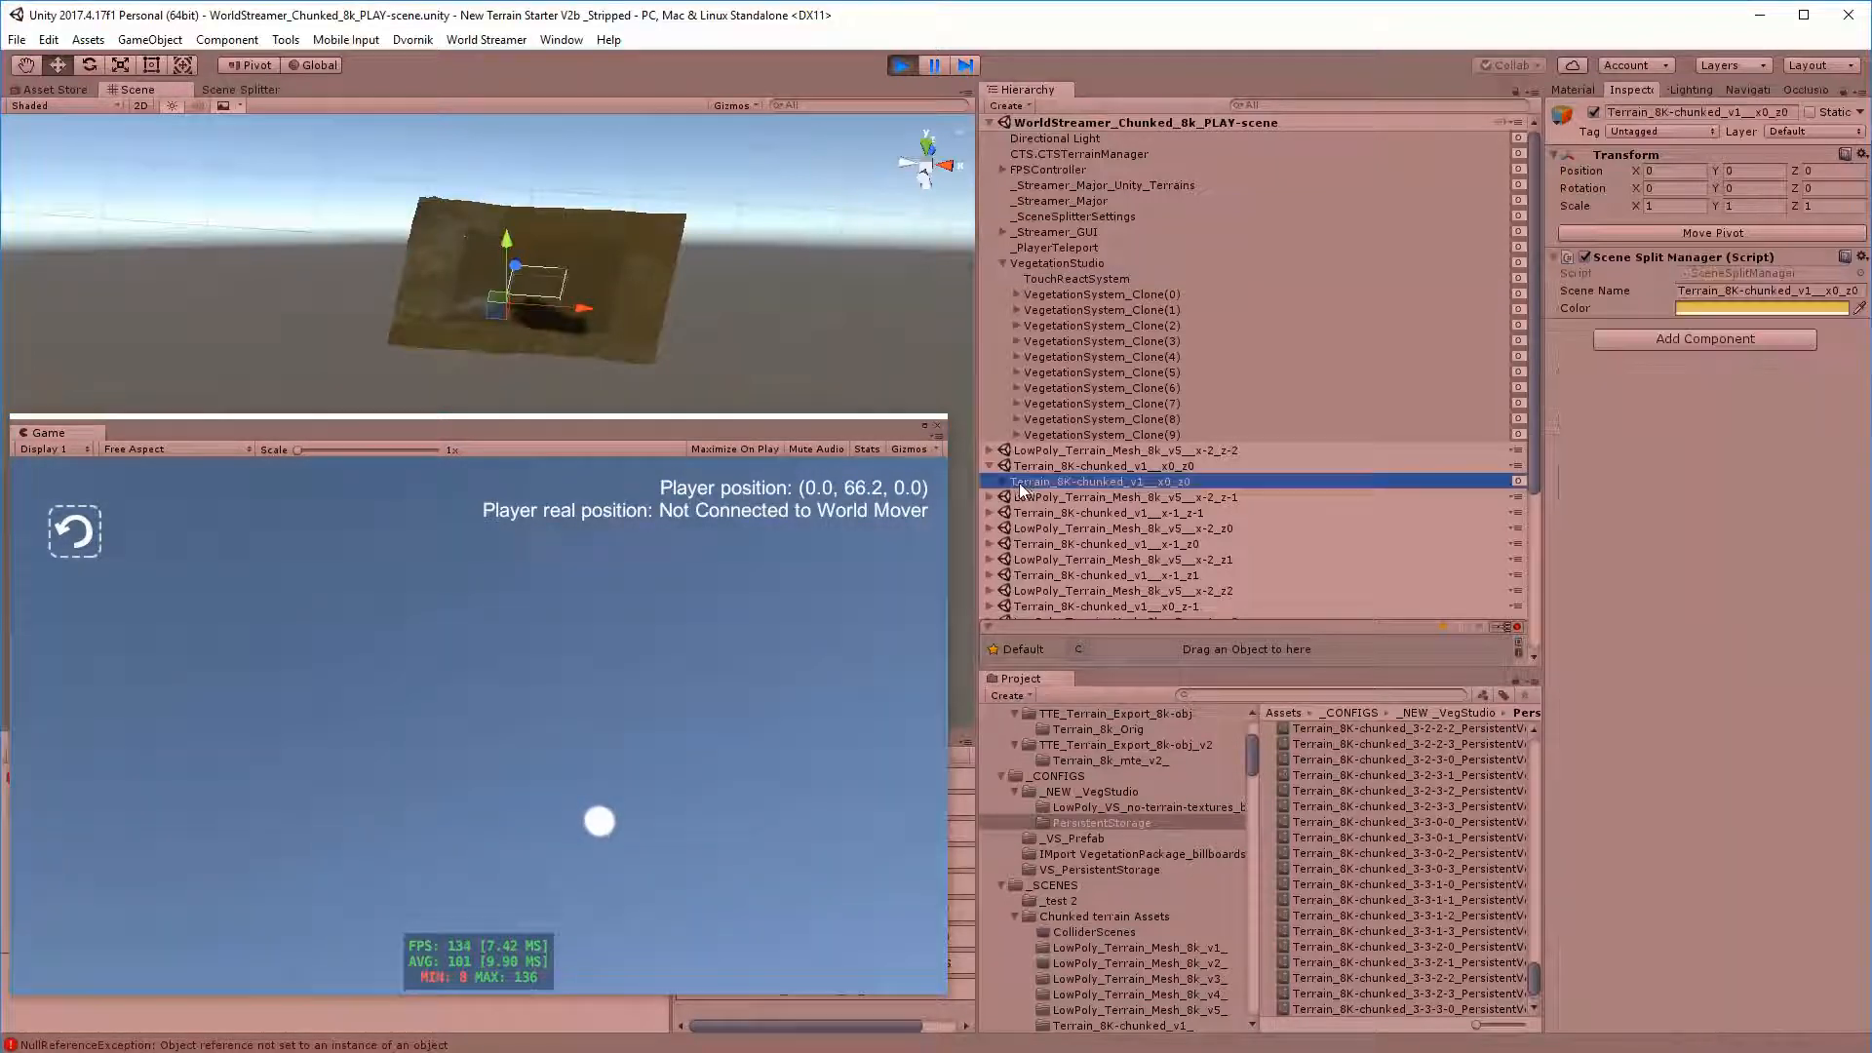
left_click(1003, 482)
left_click(1043, 496)
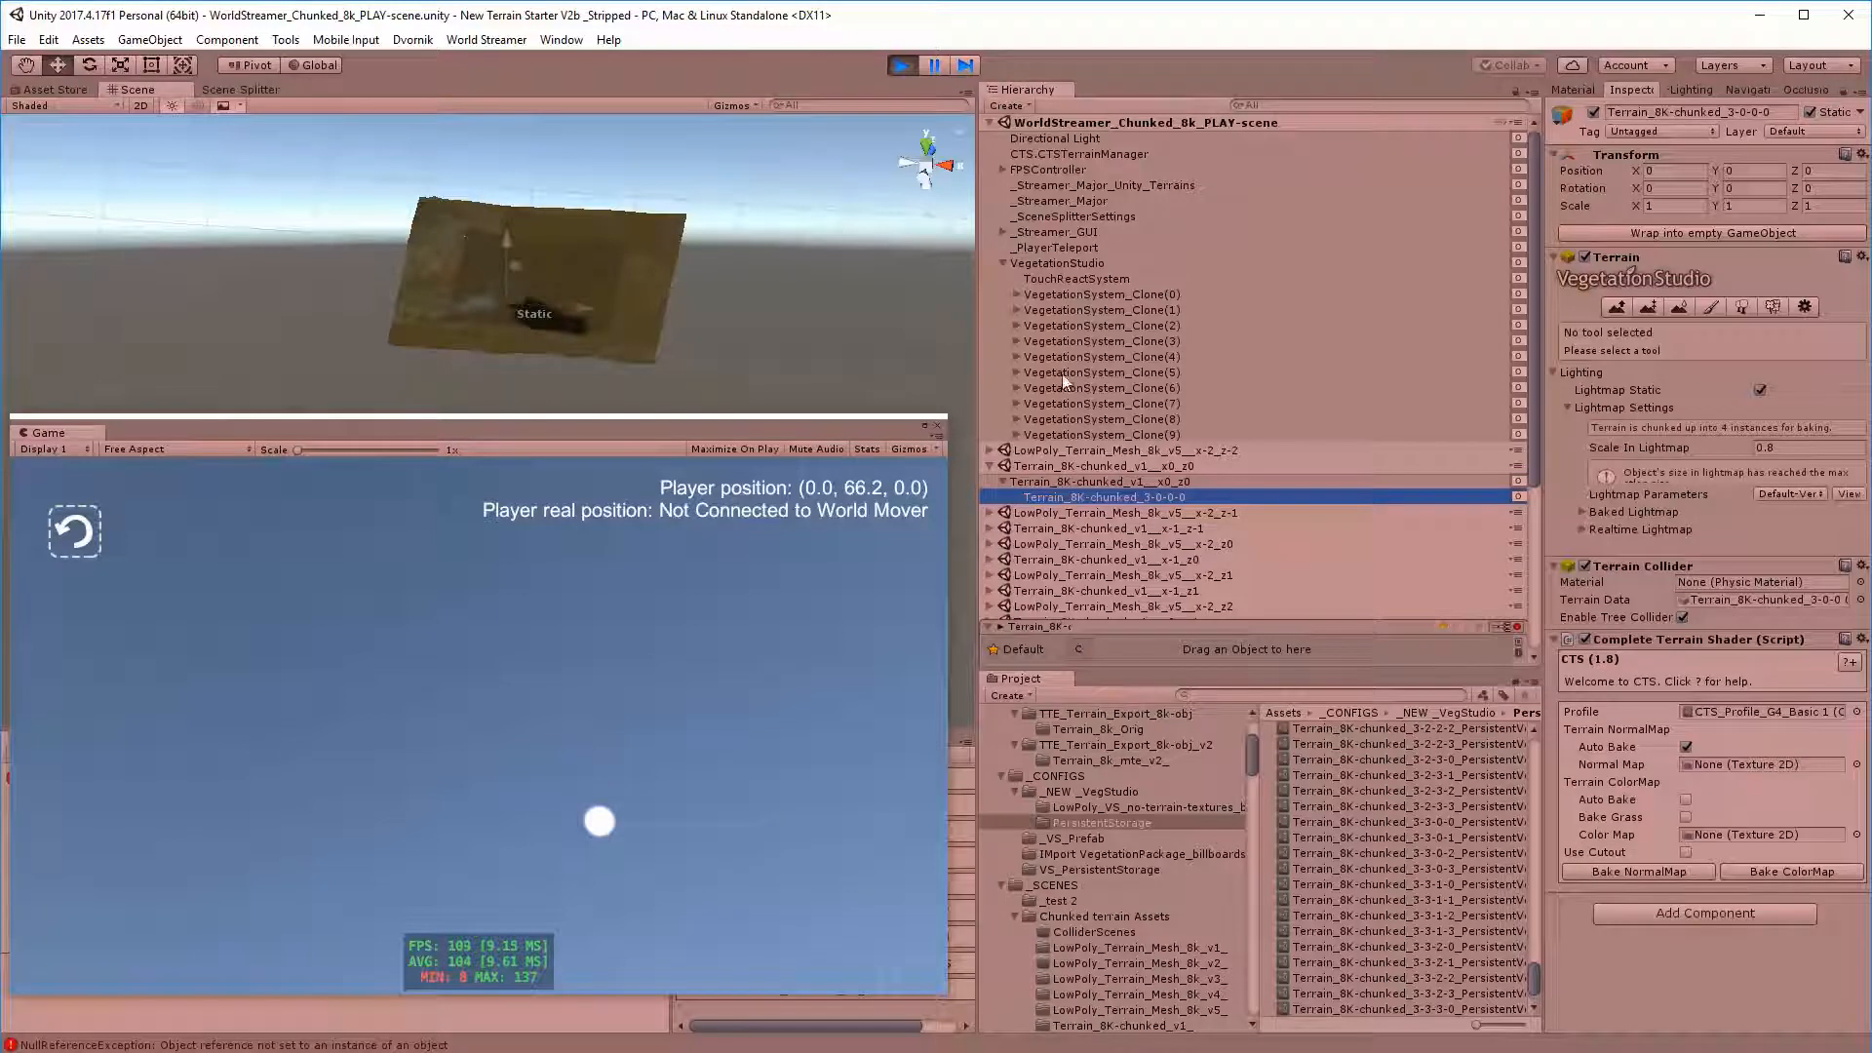
Step: Inspect the VegetationSystem_Clone(0) object's child objects, assigned terrain and vegetation package settings
left_click(1067, 292)
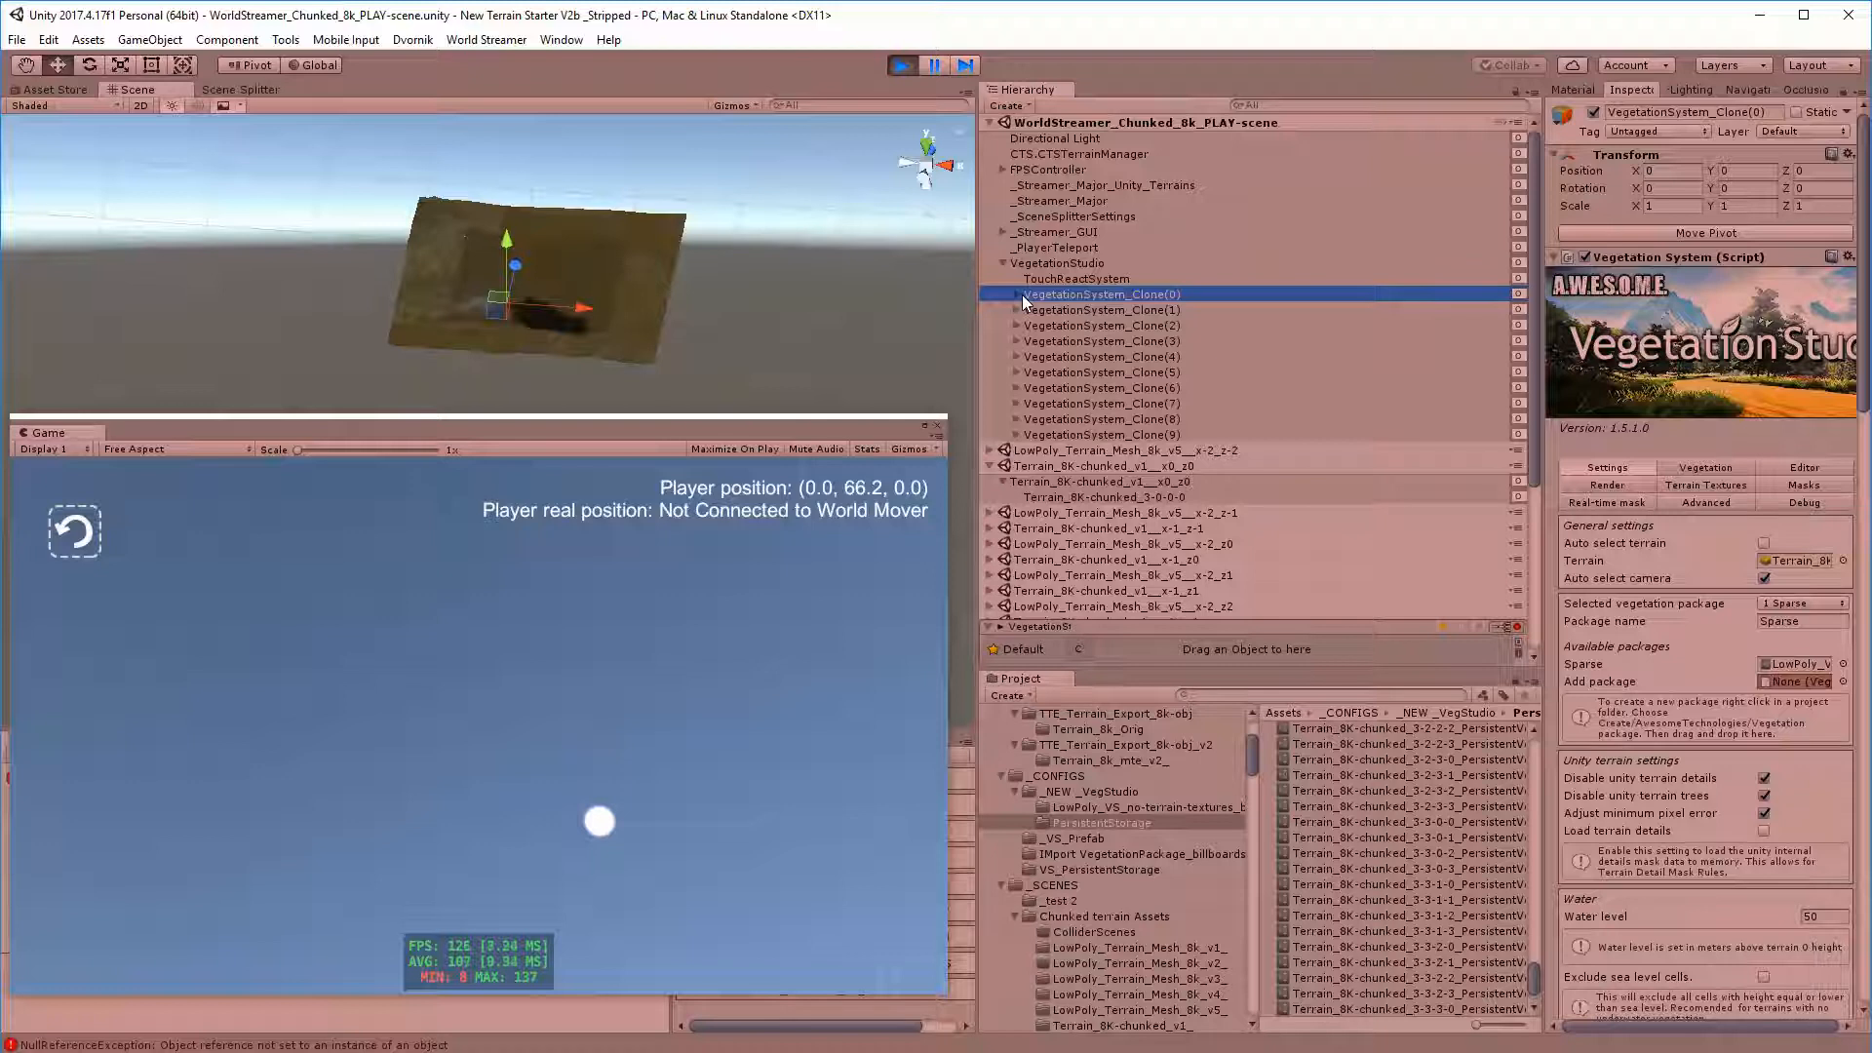
left_click(1018, 295)
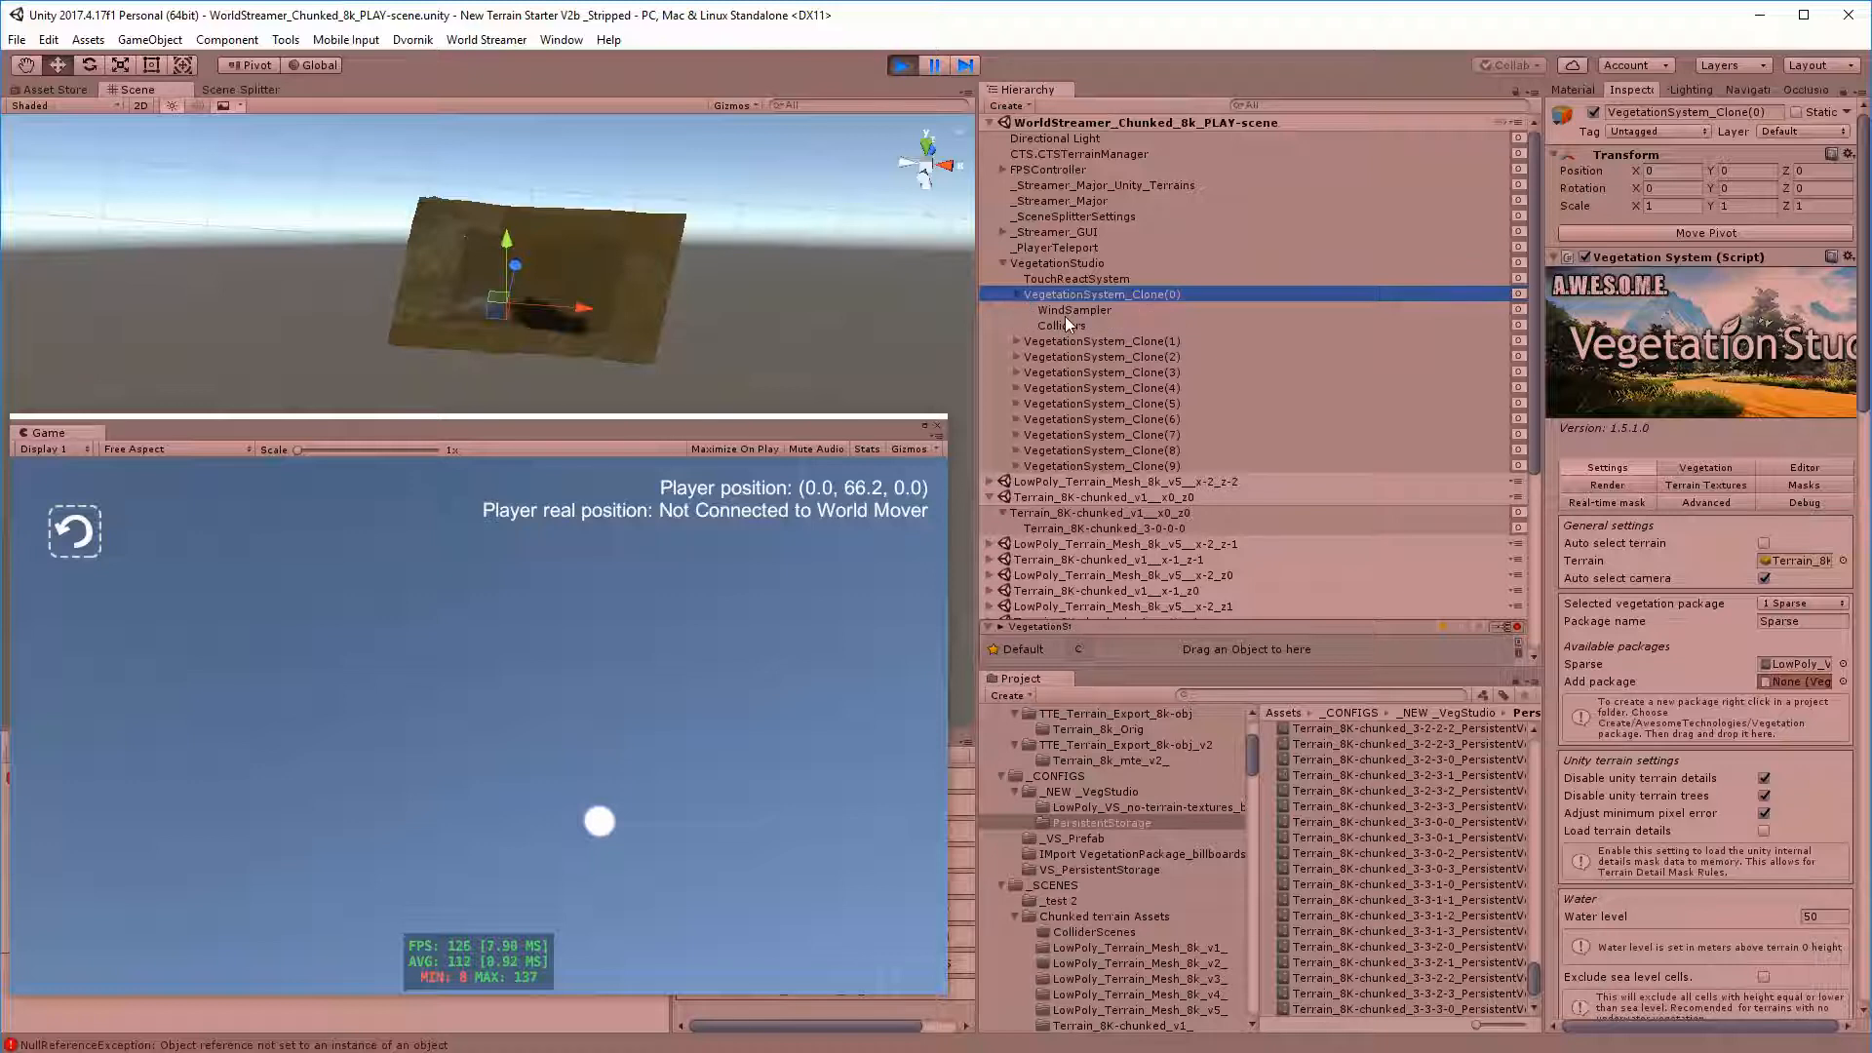
left_click(1017, 294)
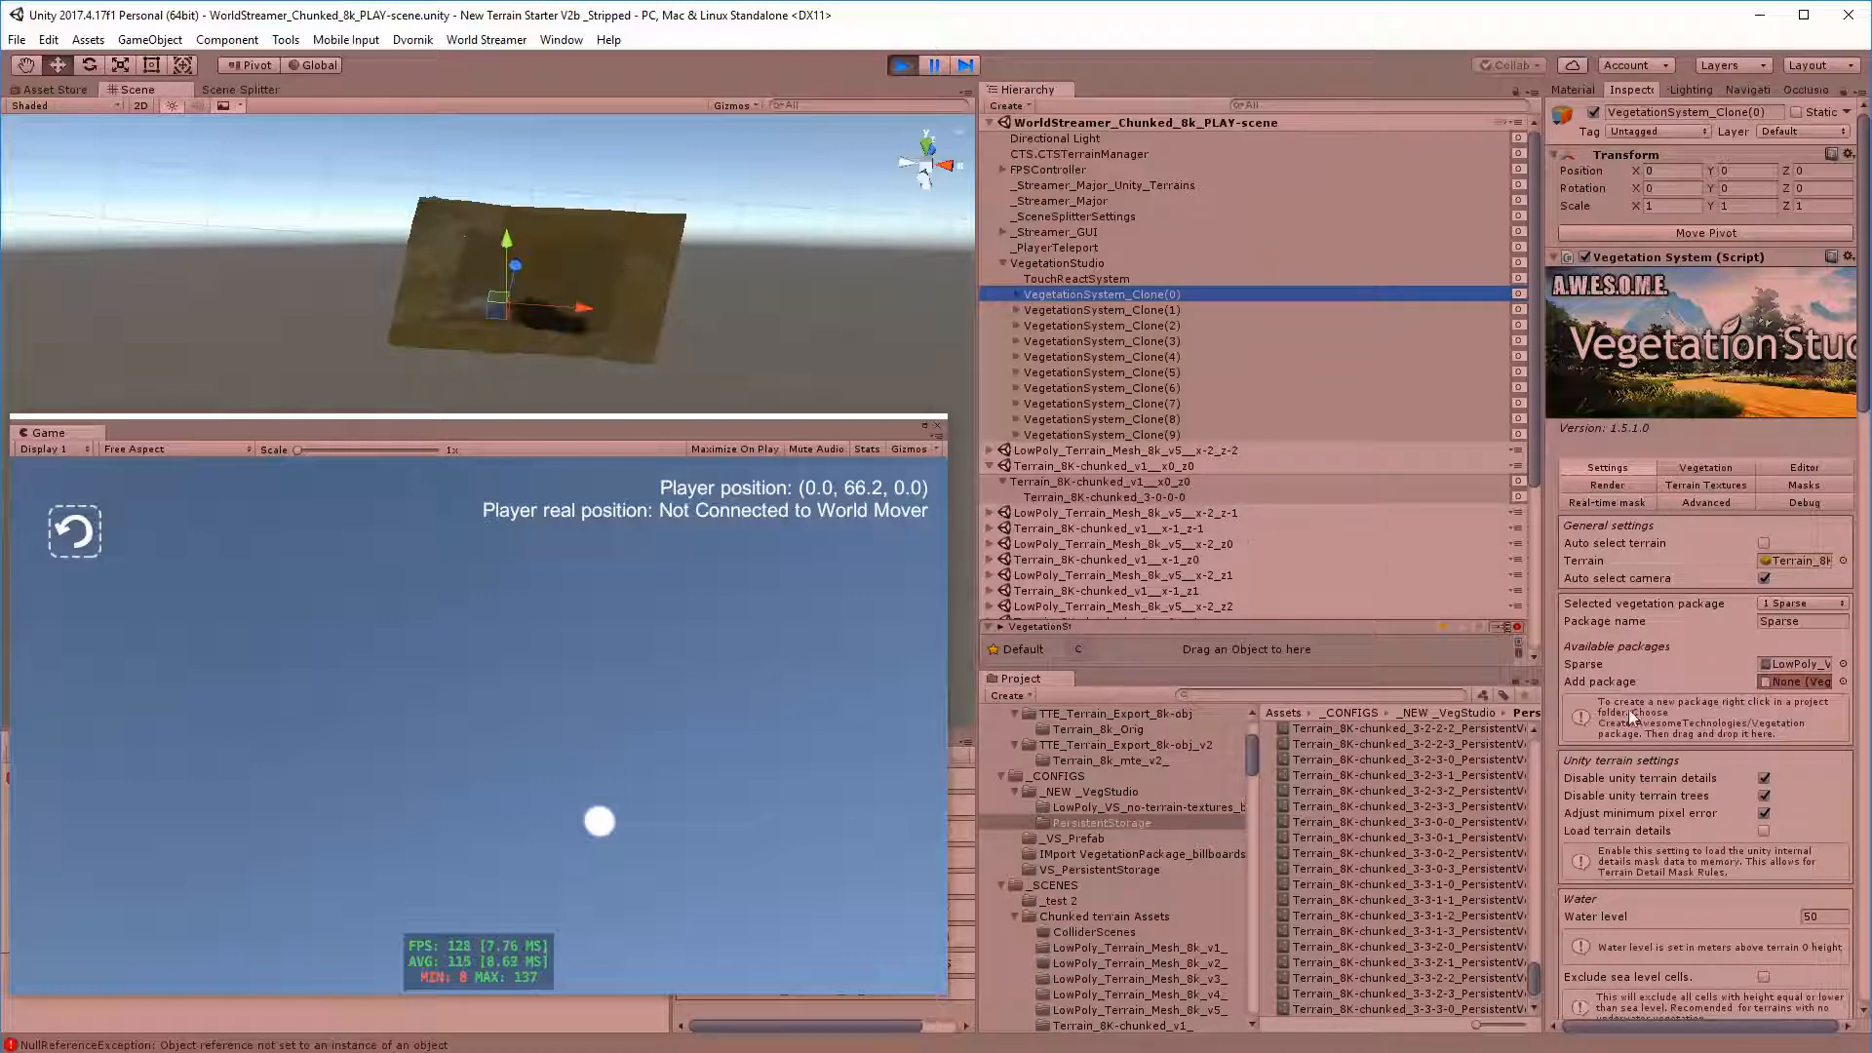
Step: Take control of the player in the Game view and walk forward across the streamed terrain
left_click(614, 640)
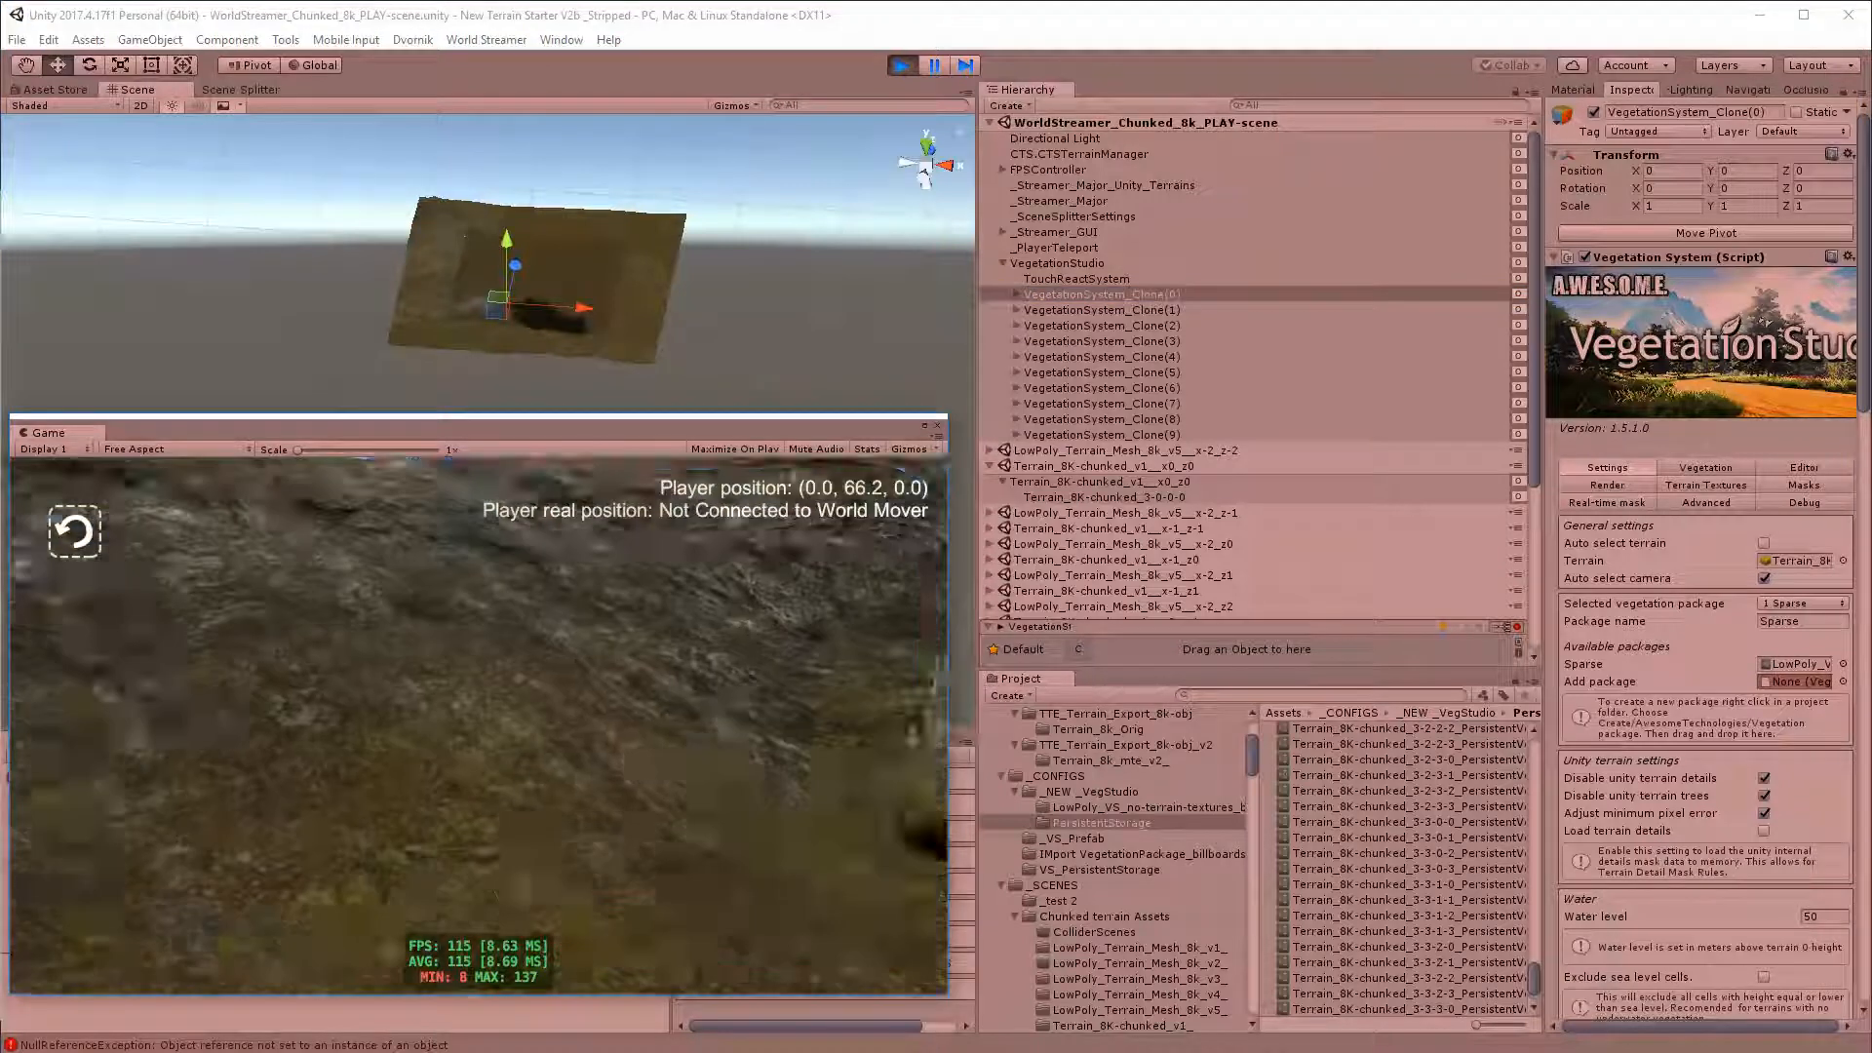
key("w")
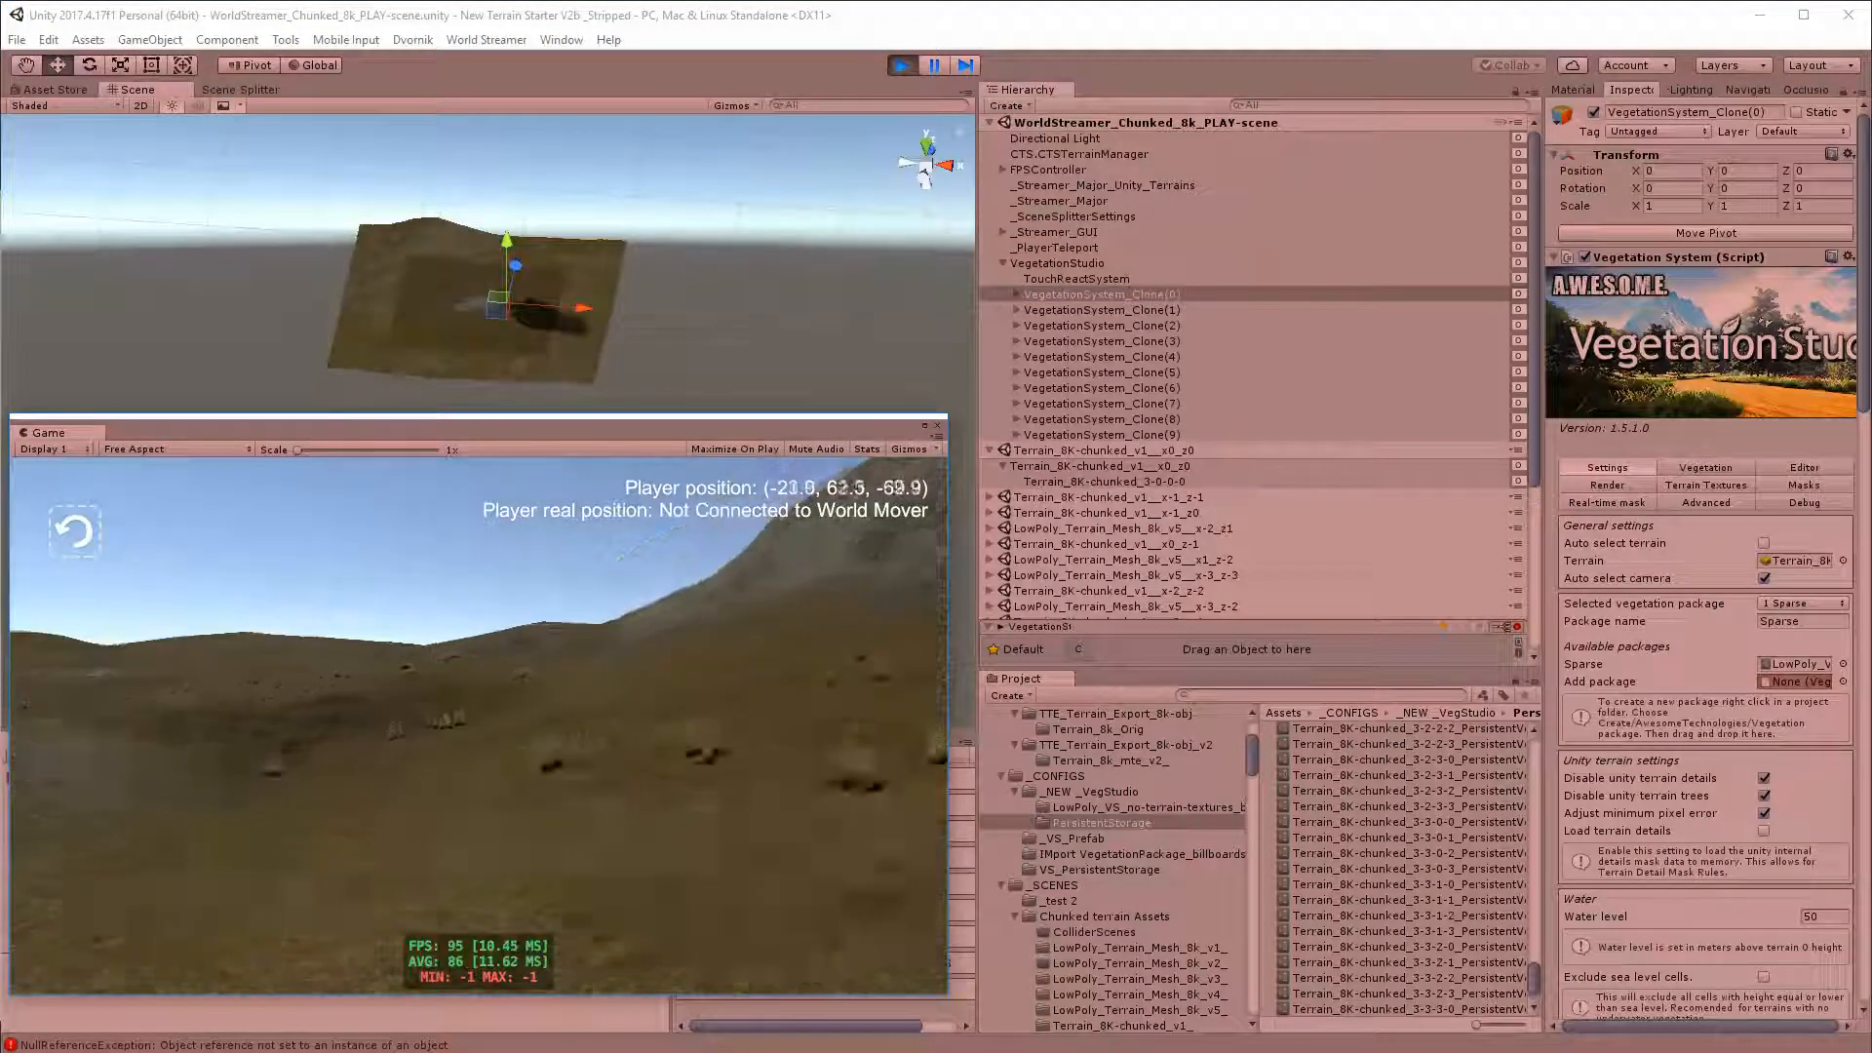
Step: Continue walking the player across the terrain chunks toward negative Z, and turn back to stop at about (26, 77, -508)
key("w")
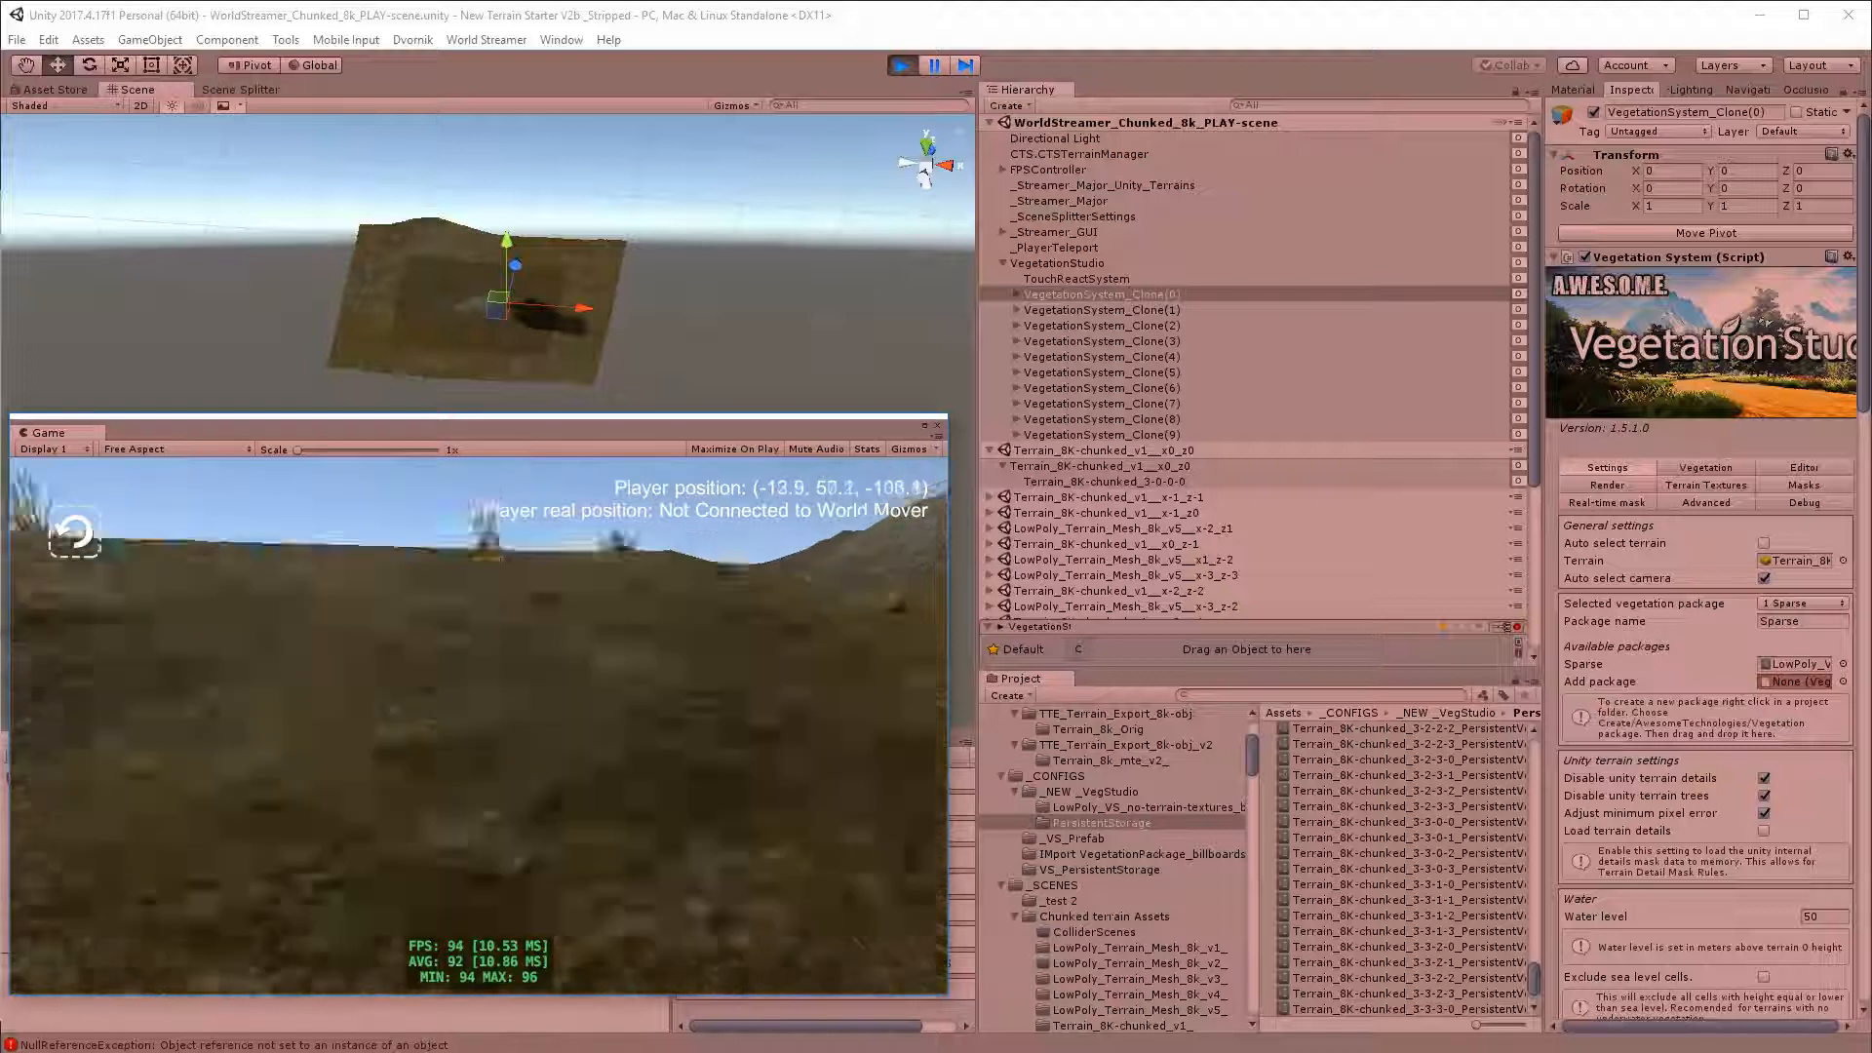
key("w")
key("w")
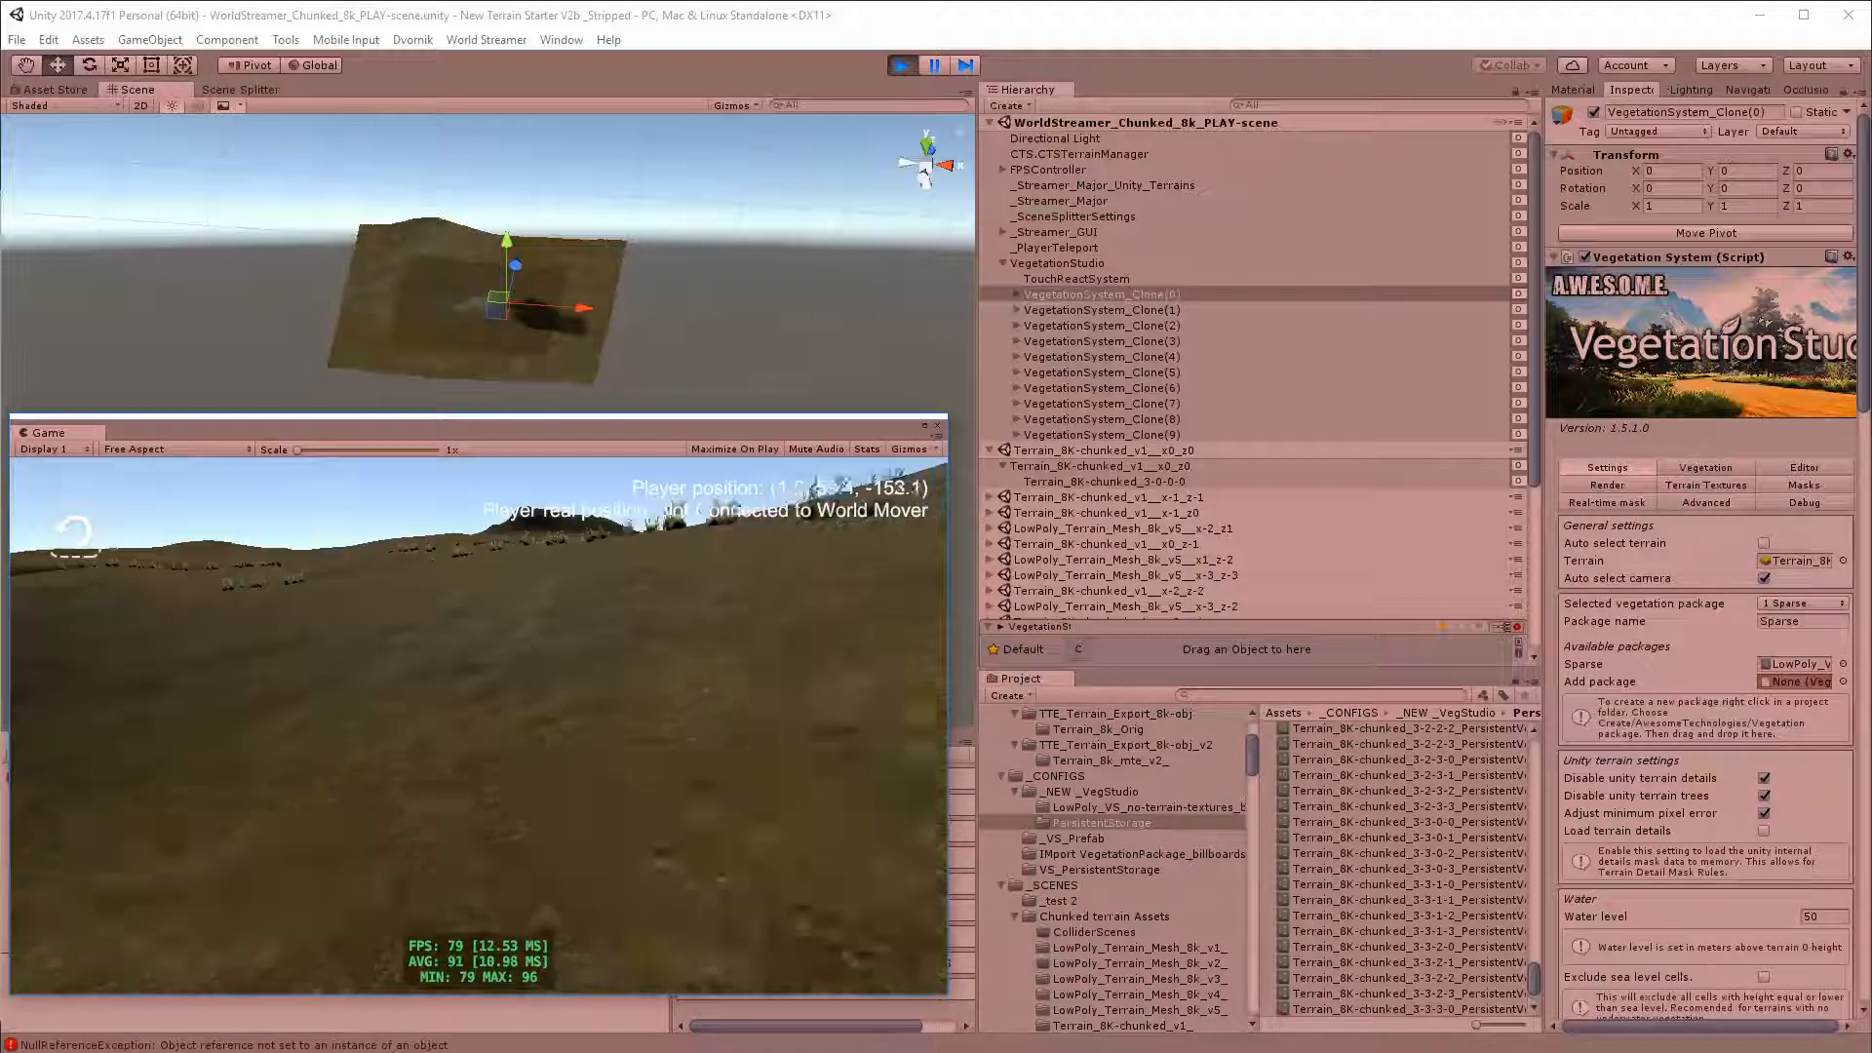
key("w")
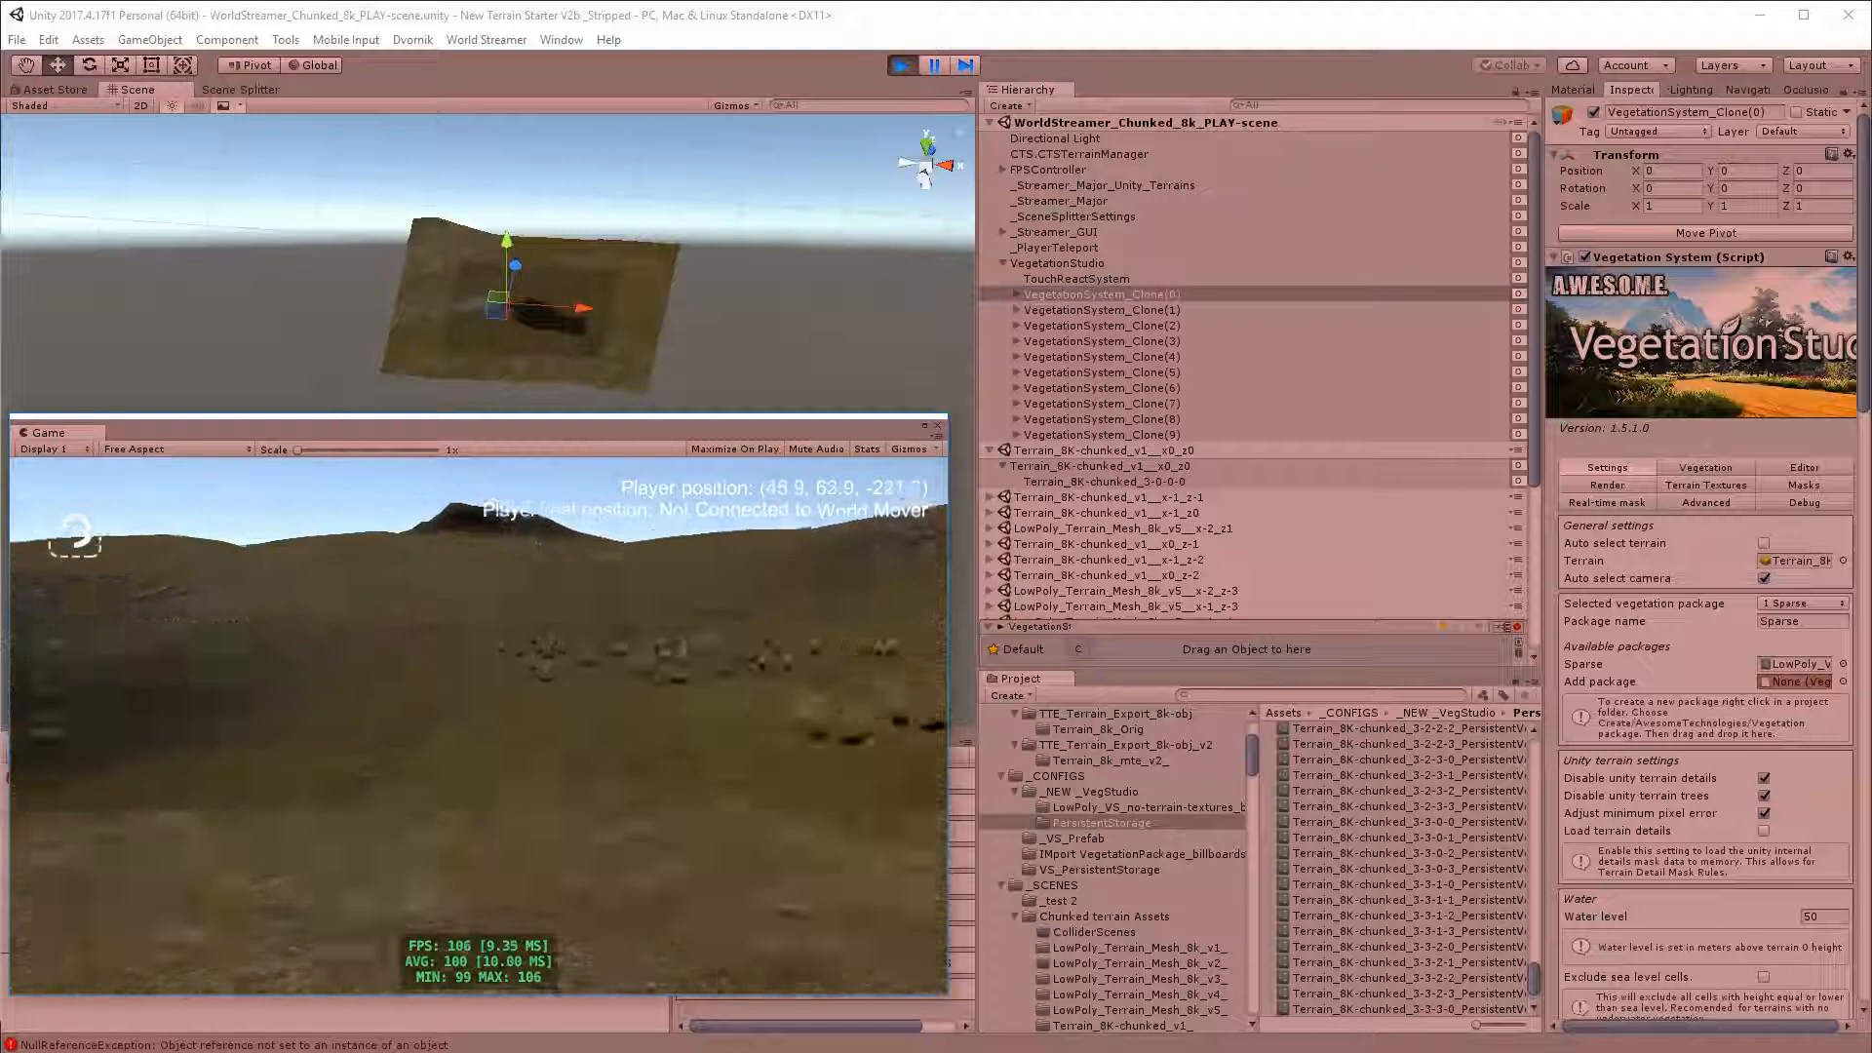
key("w")
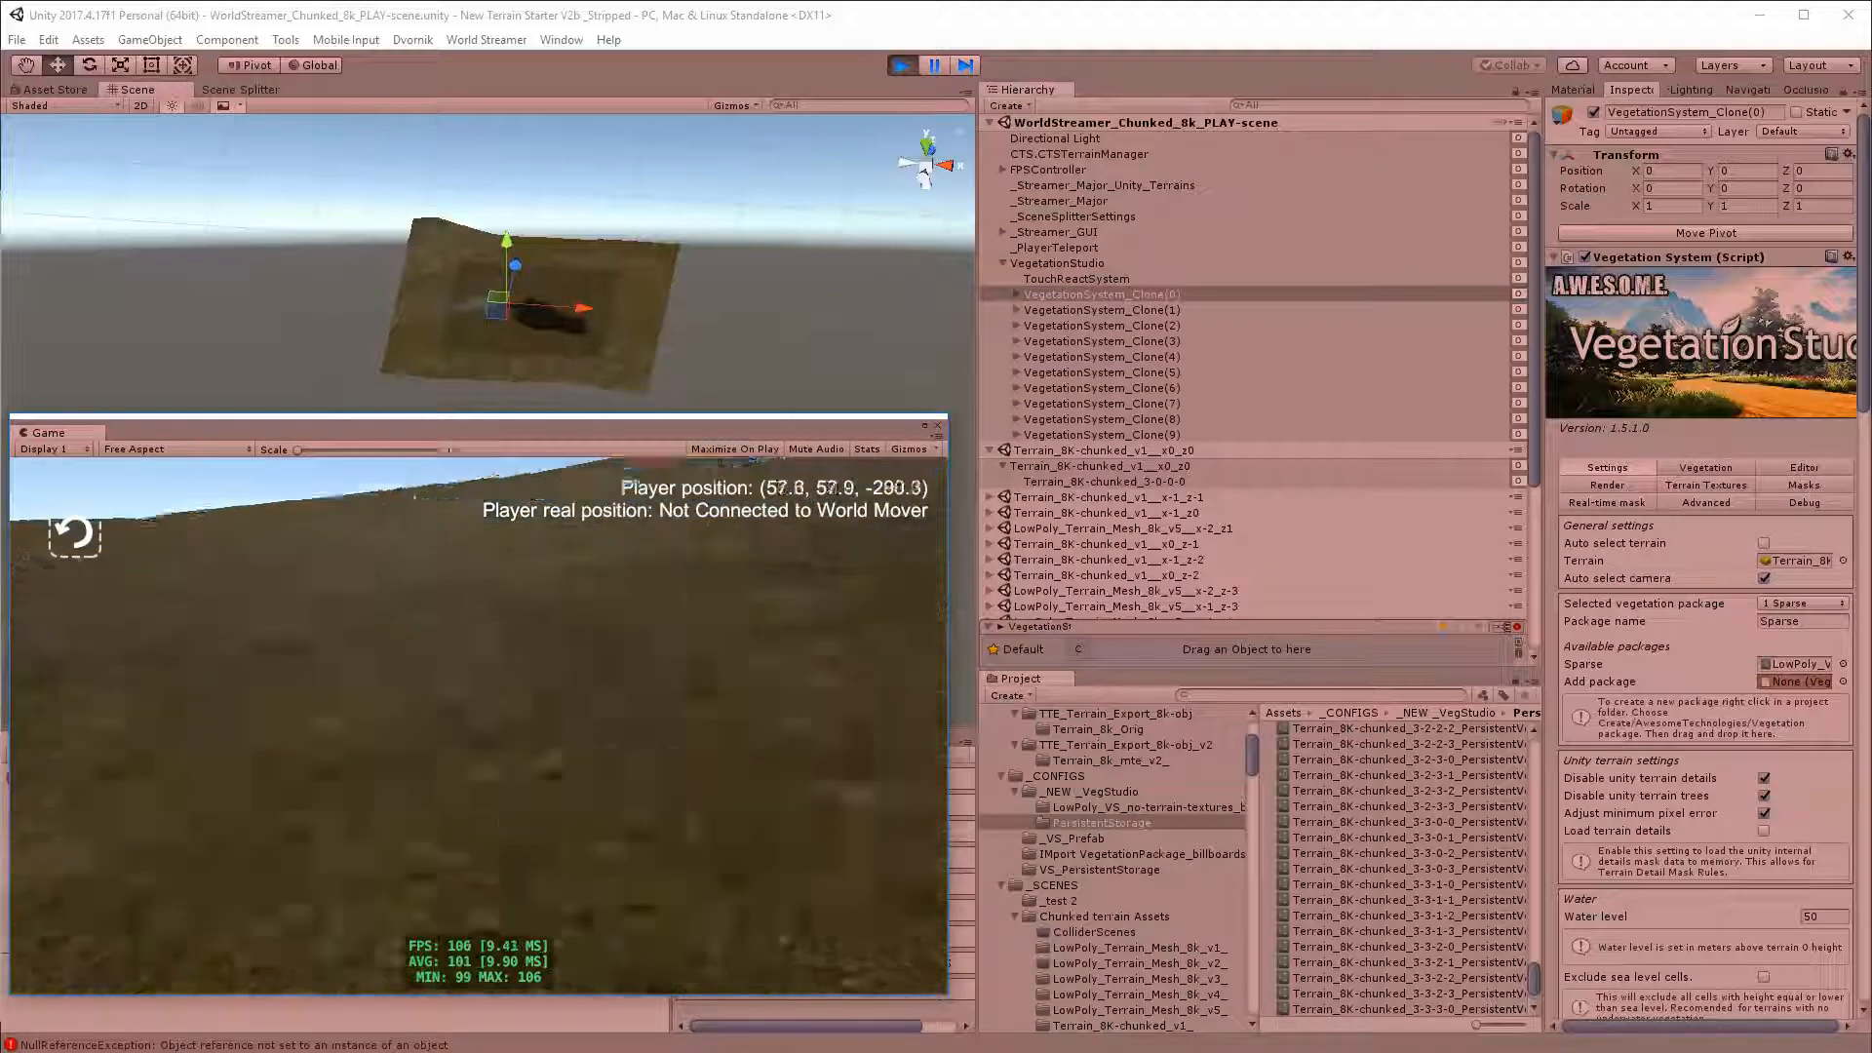
key("w")
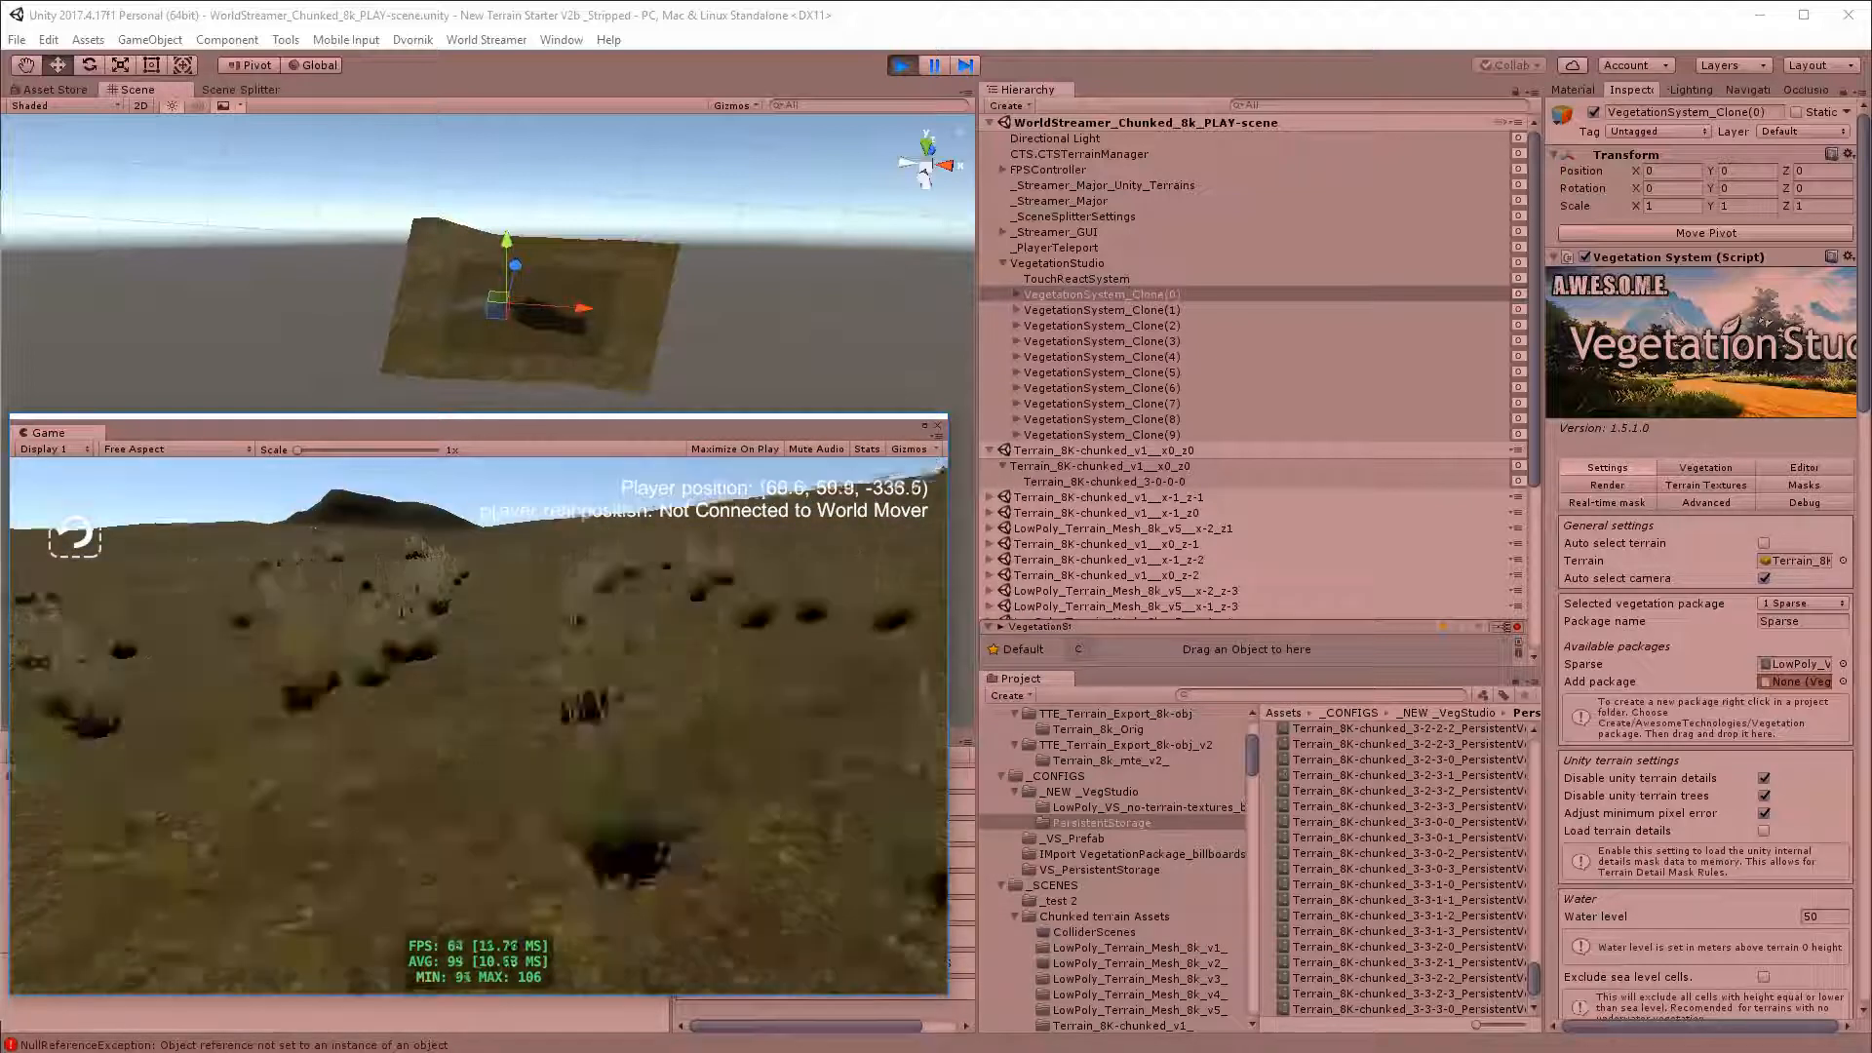
key("w")
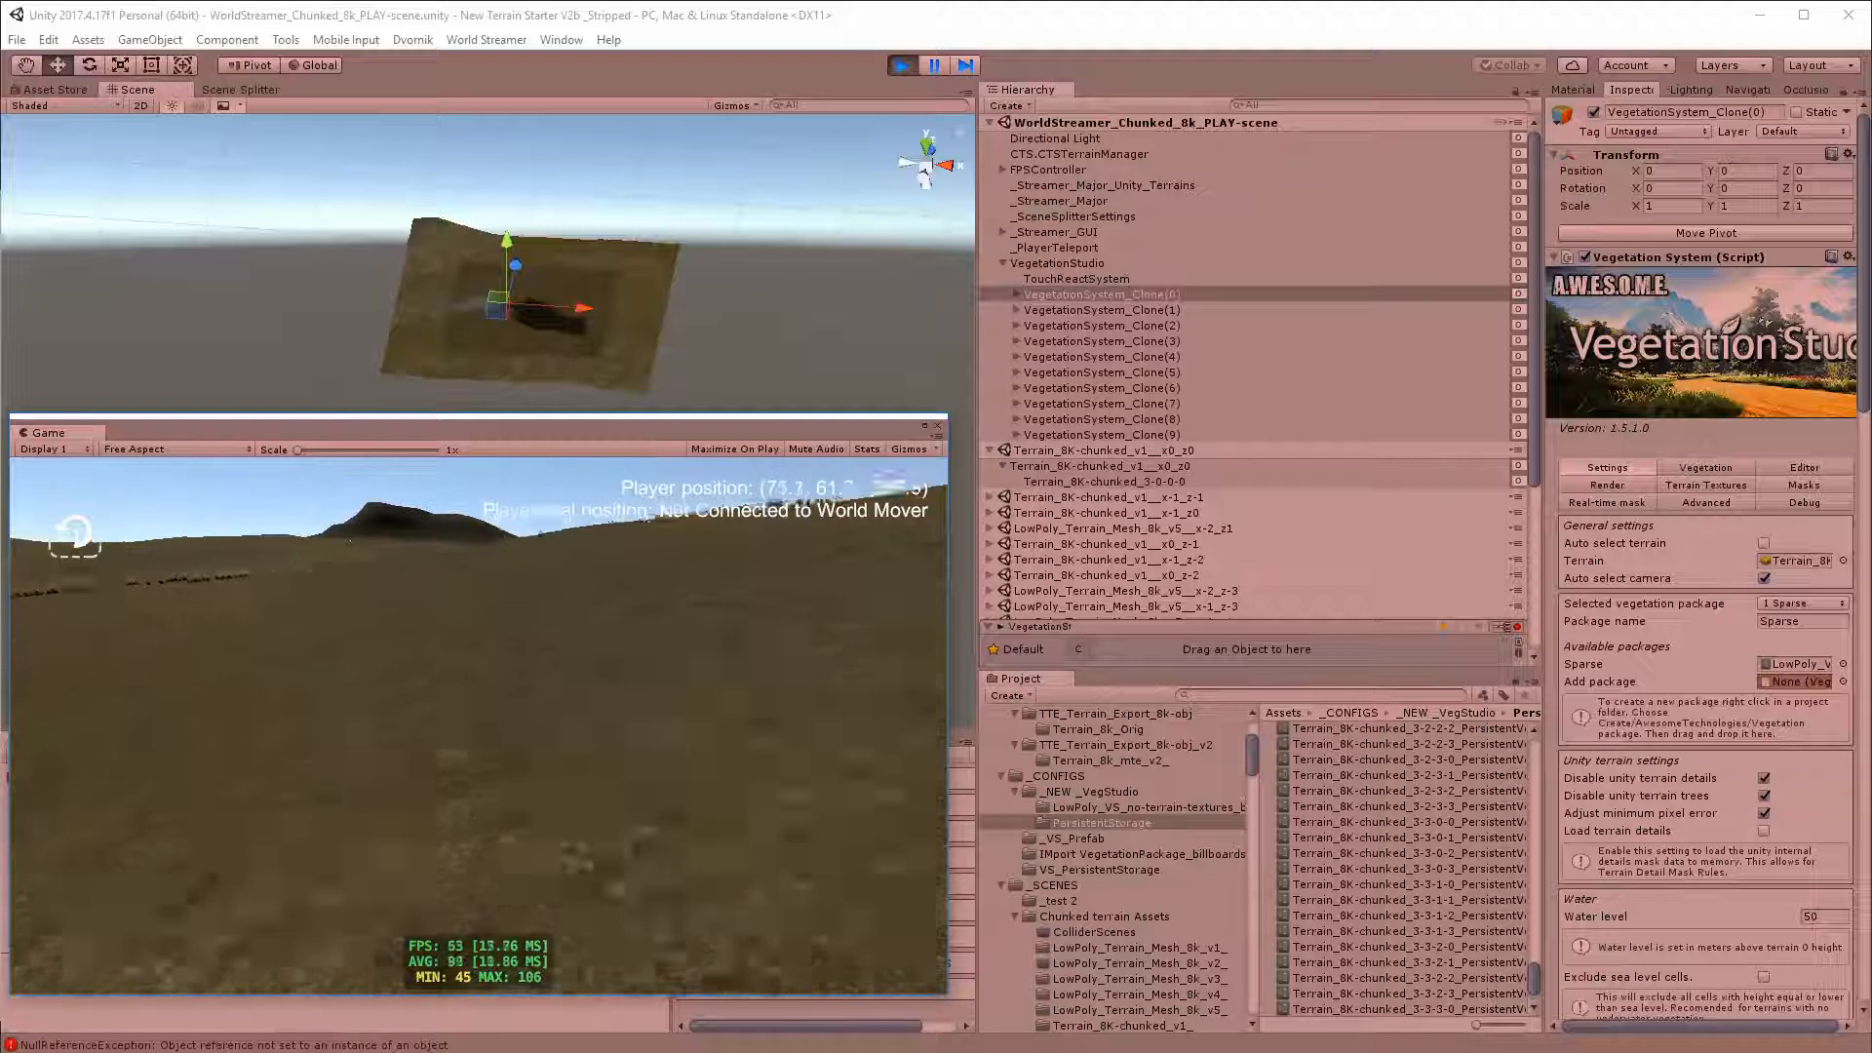
key("w")
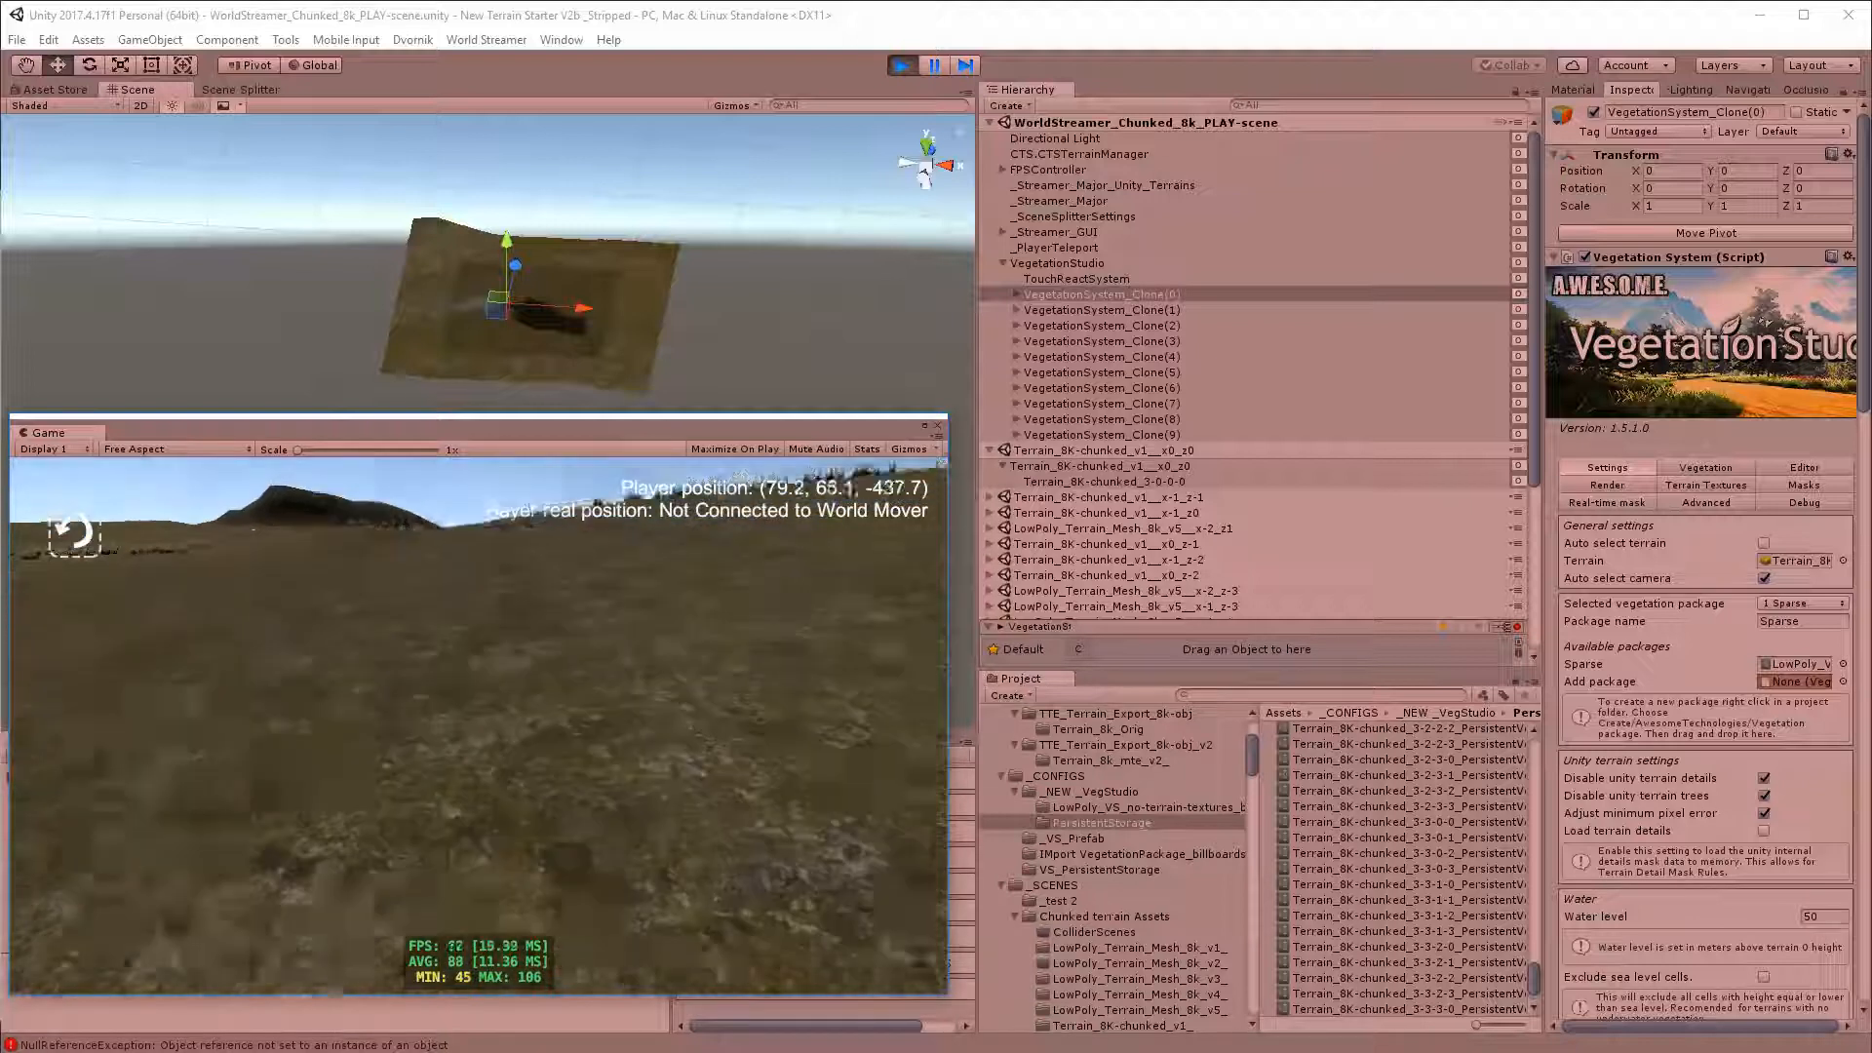
key("w")
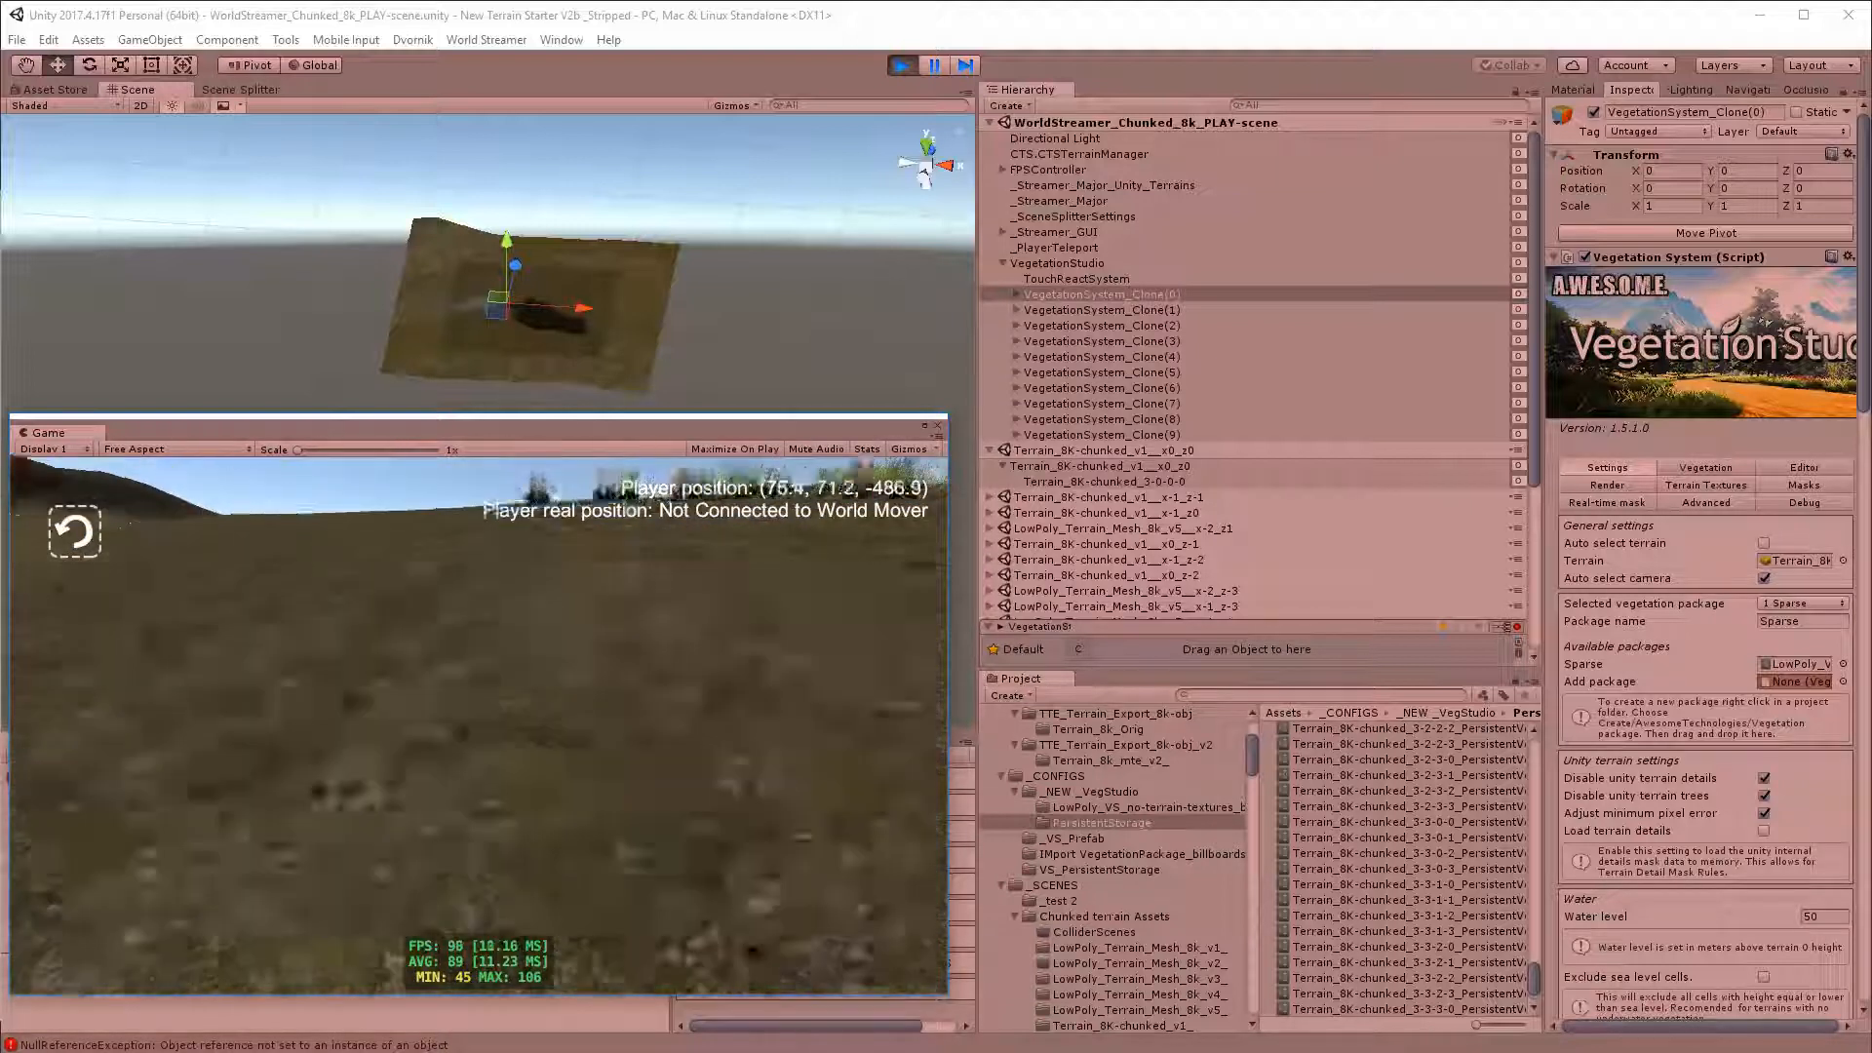
key("w")
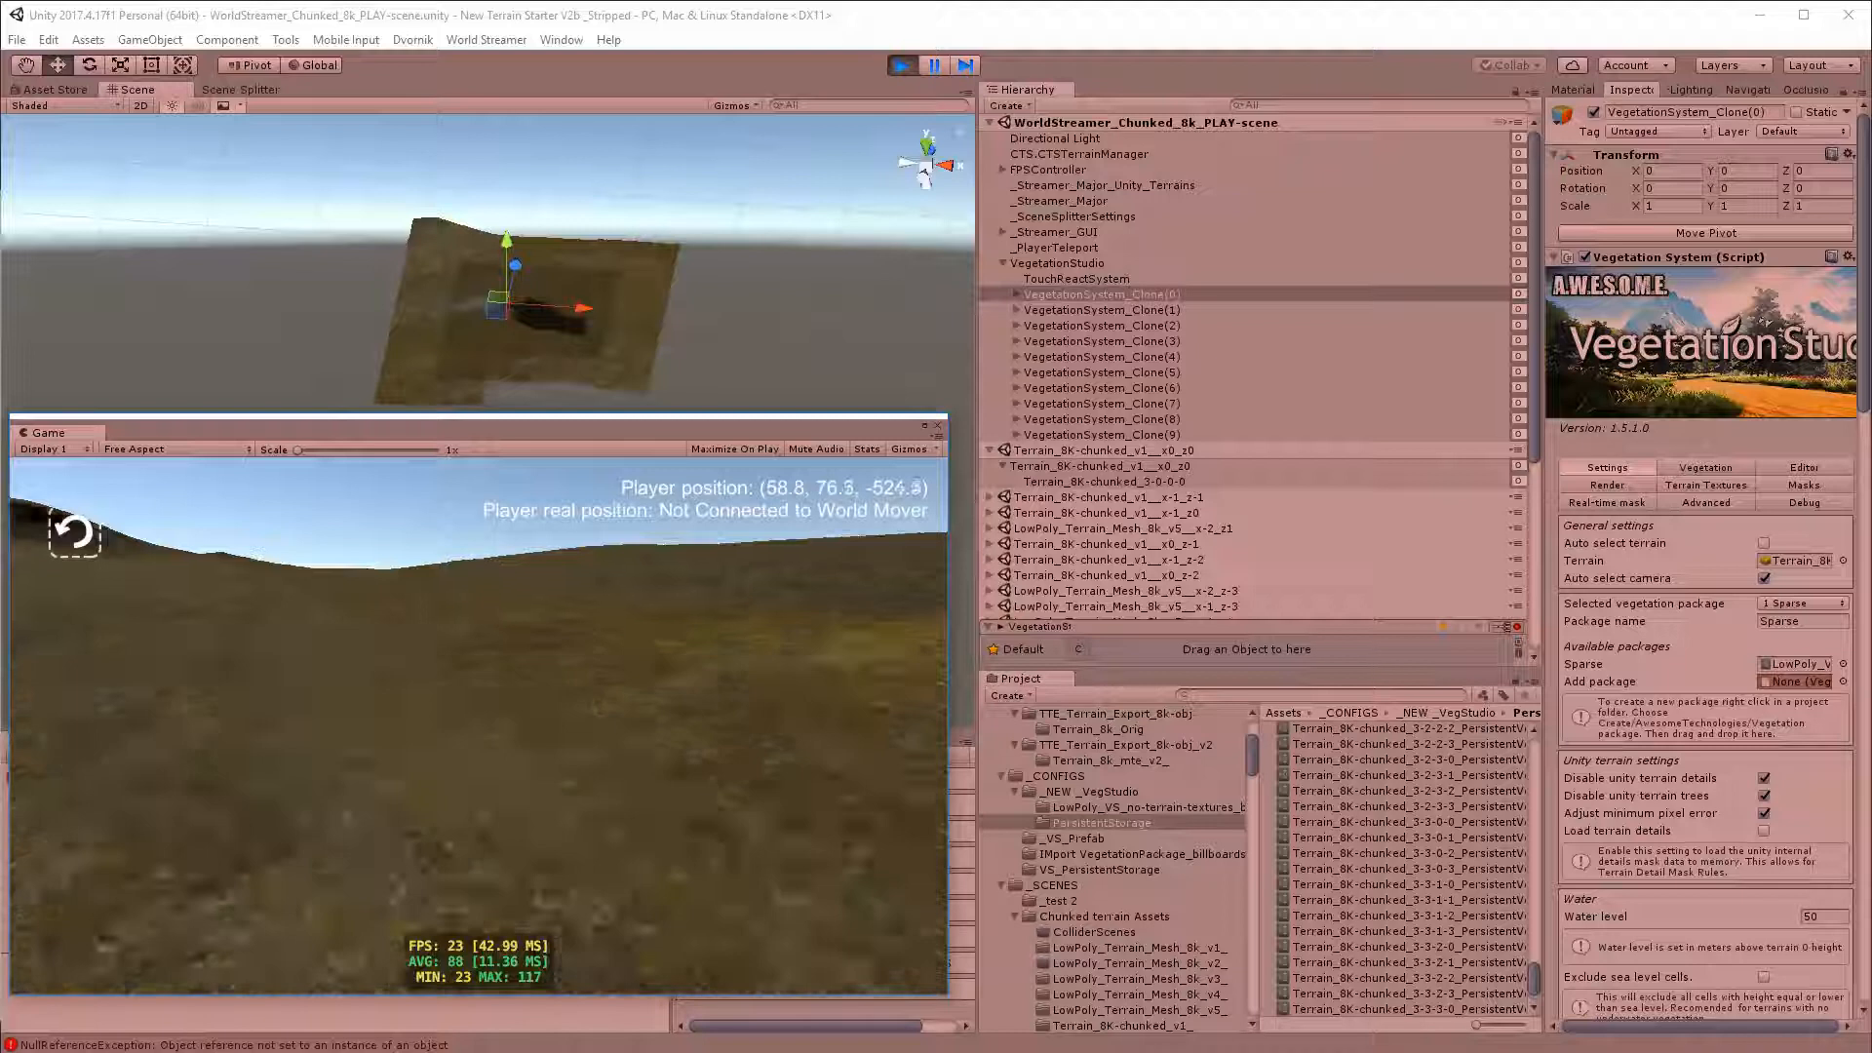
key("w")
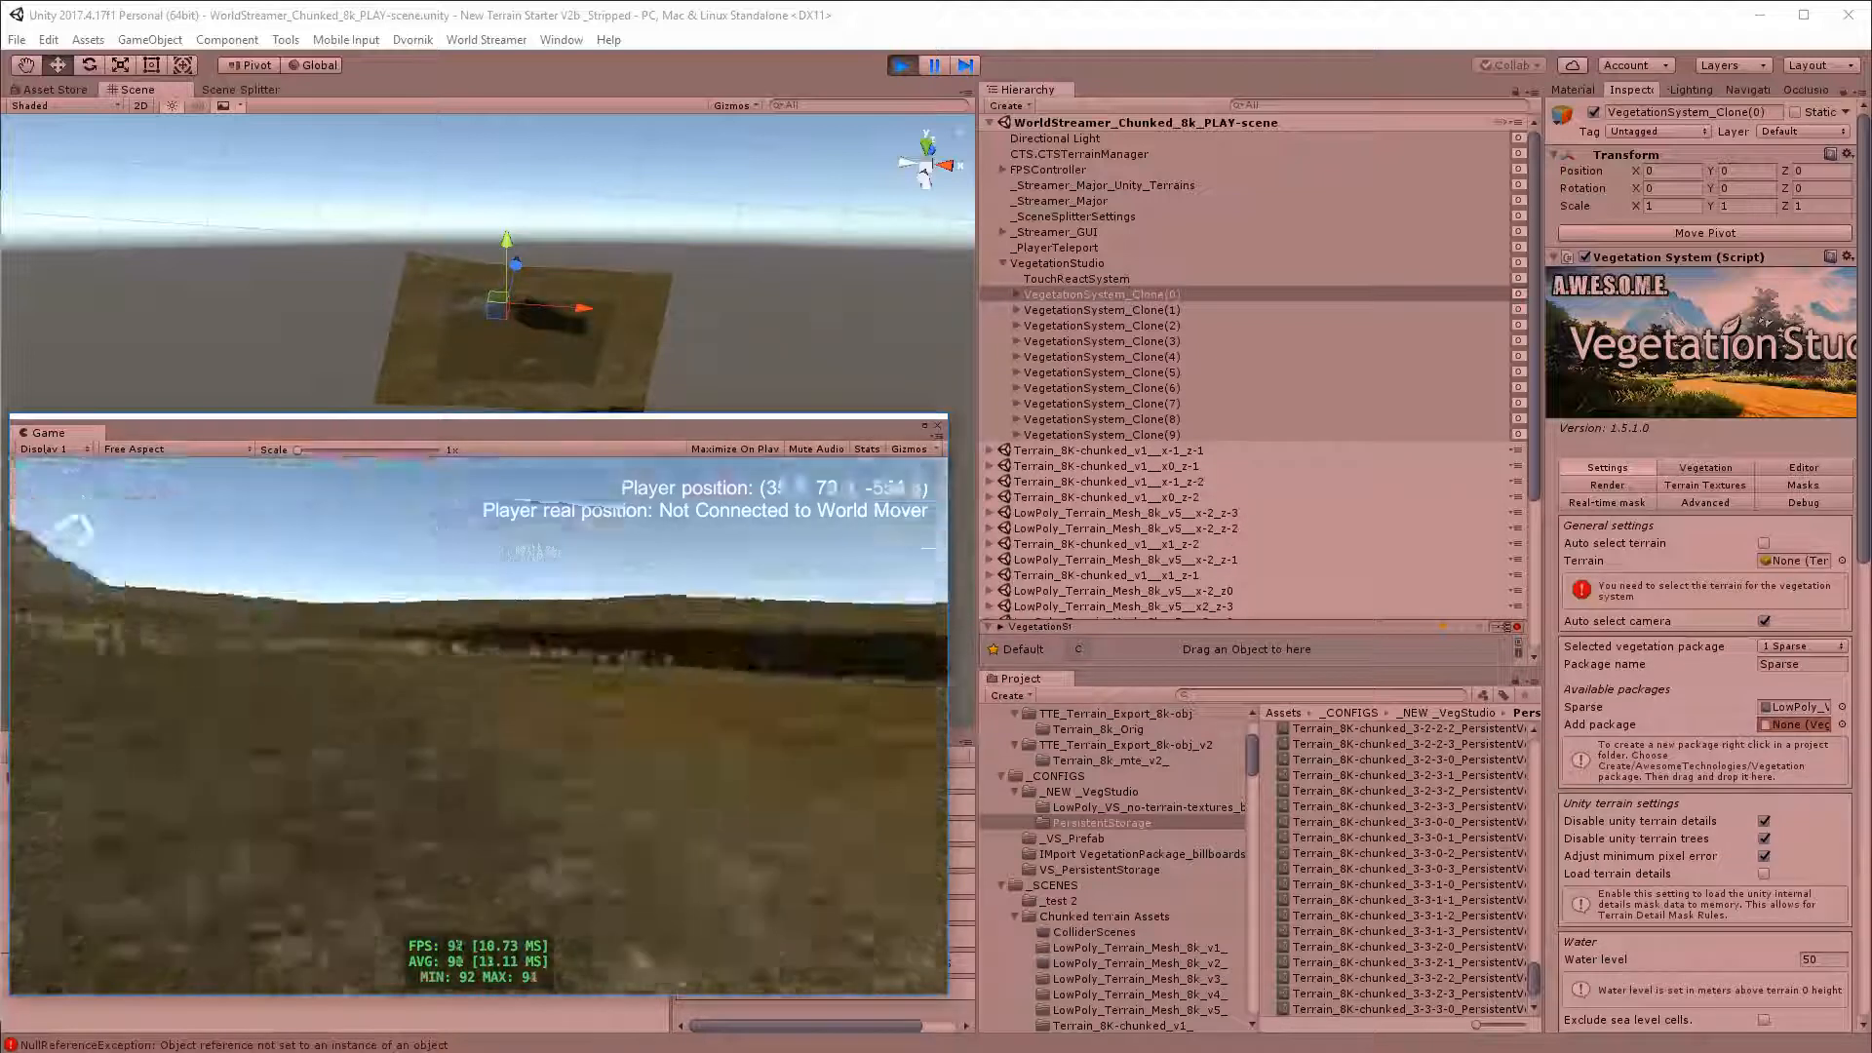
key("w")
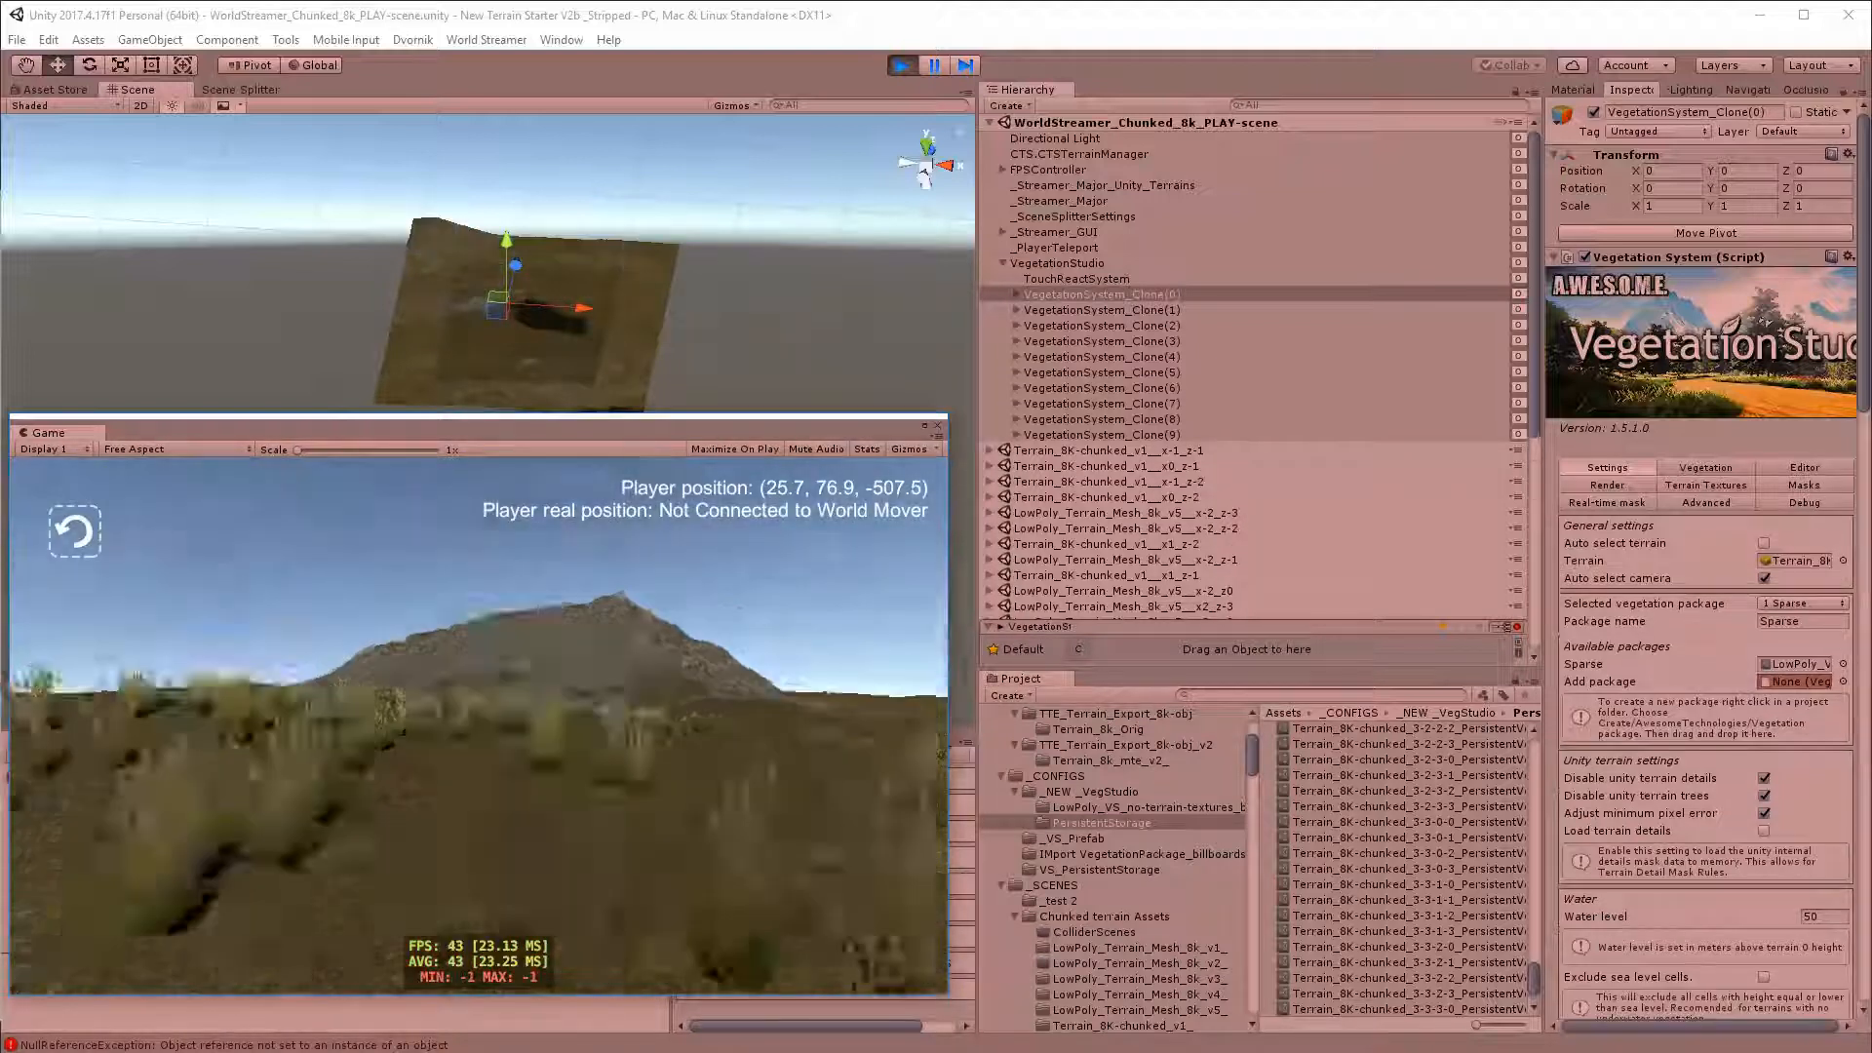
Step: Move the floating Game view off the Console, clear the logged error and restart the play scene
left_click_drag(553, 425, 1340, 343)
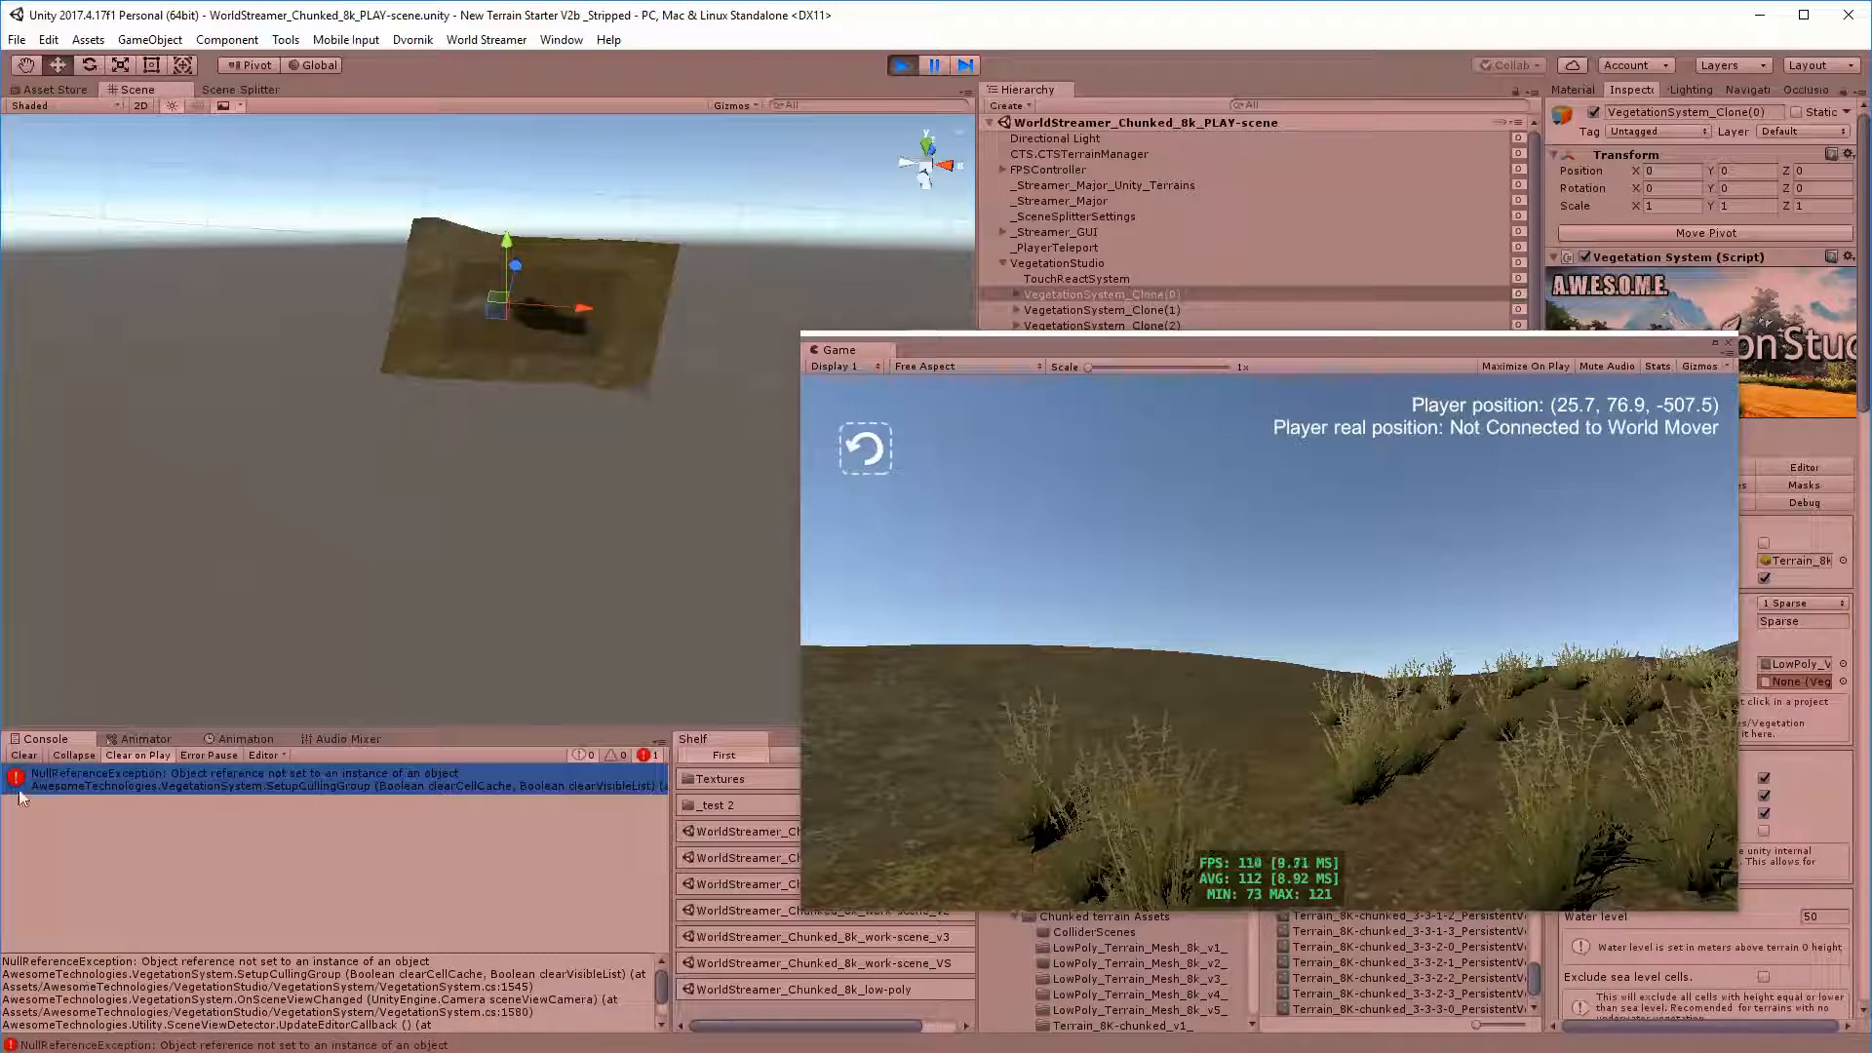
left_click(23, 755)
left_click(904, 65)
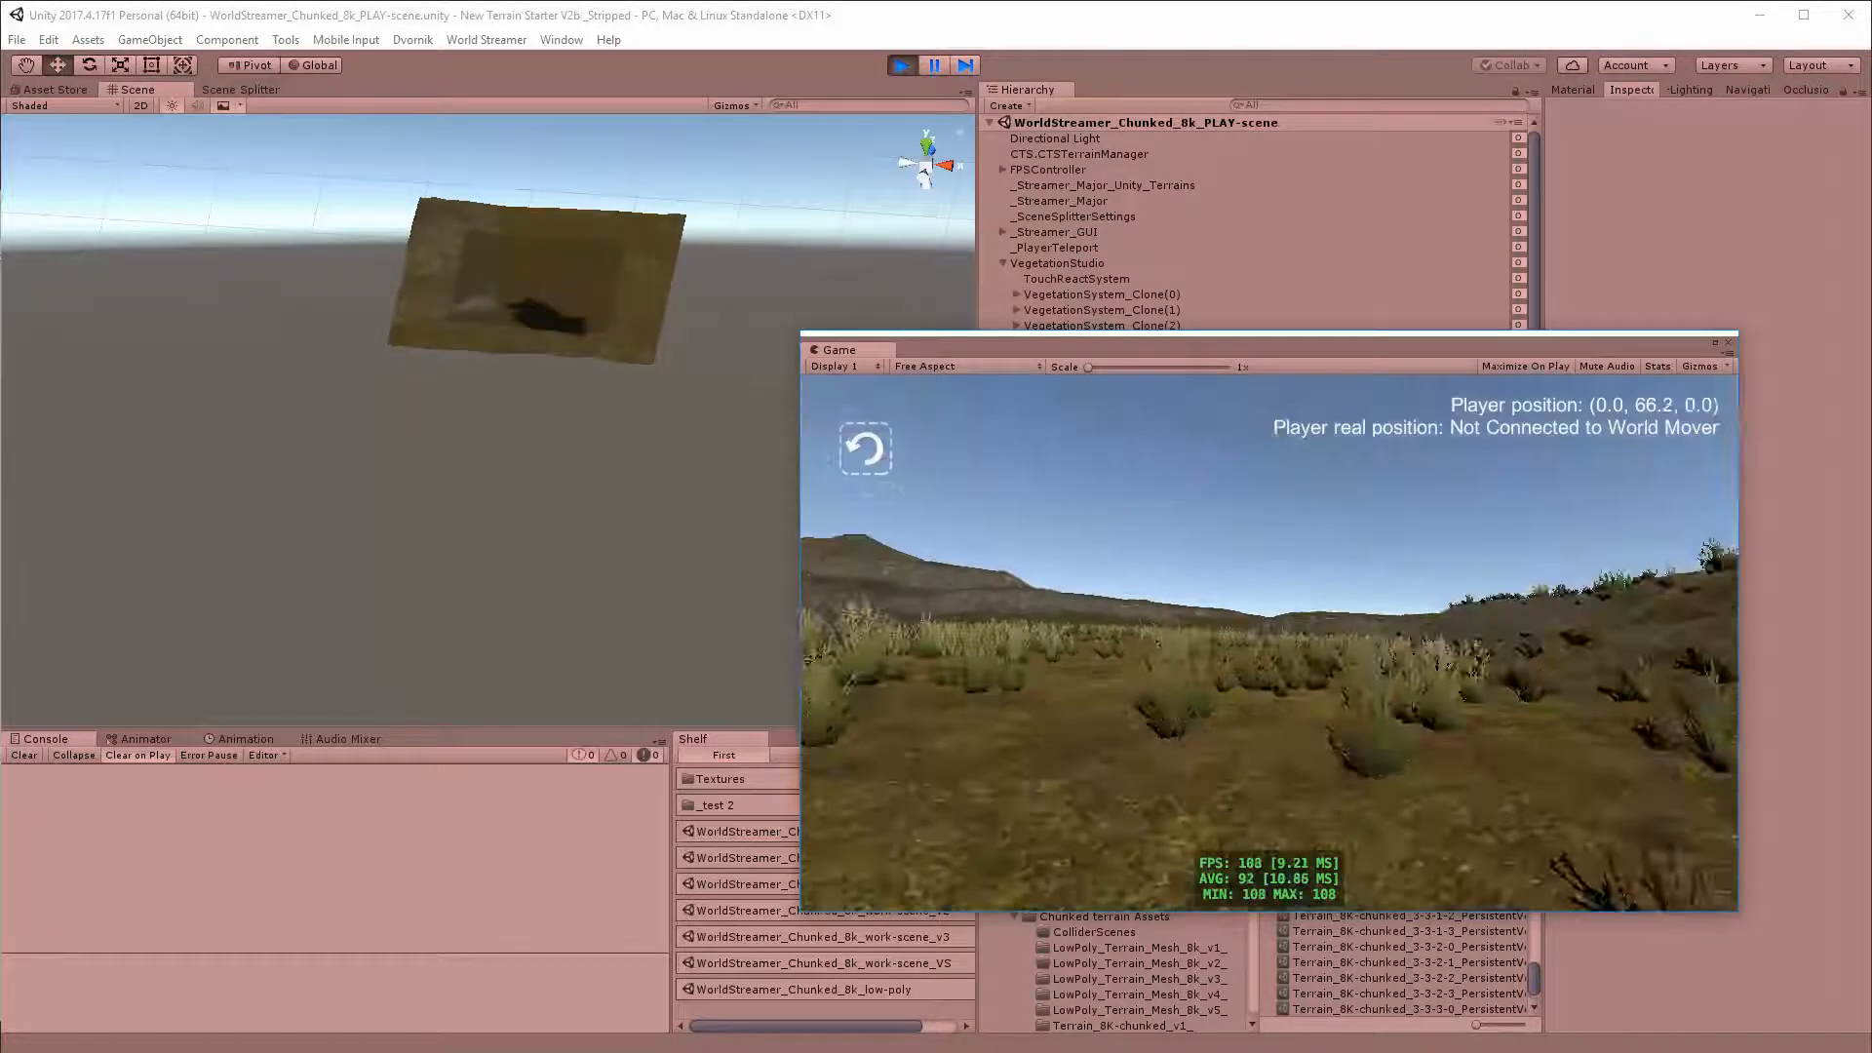
Step: Walk the player from the spawn point through the vegetation to about (-18, 70, 162) to check the restarted scene
key("w")
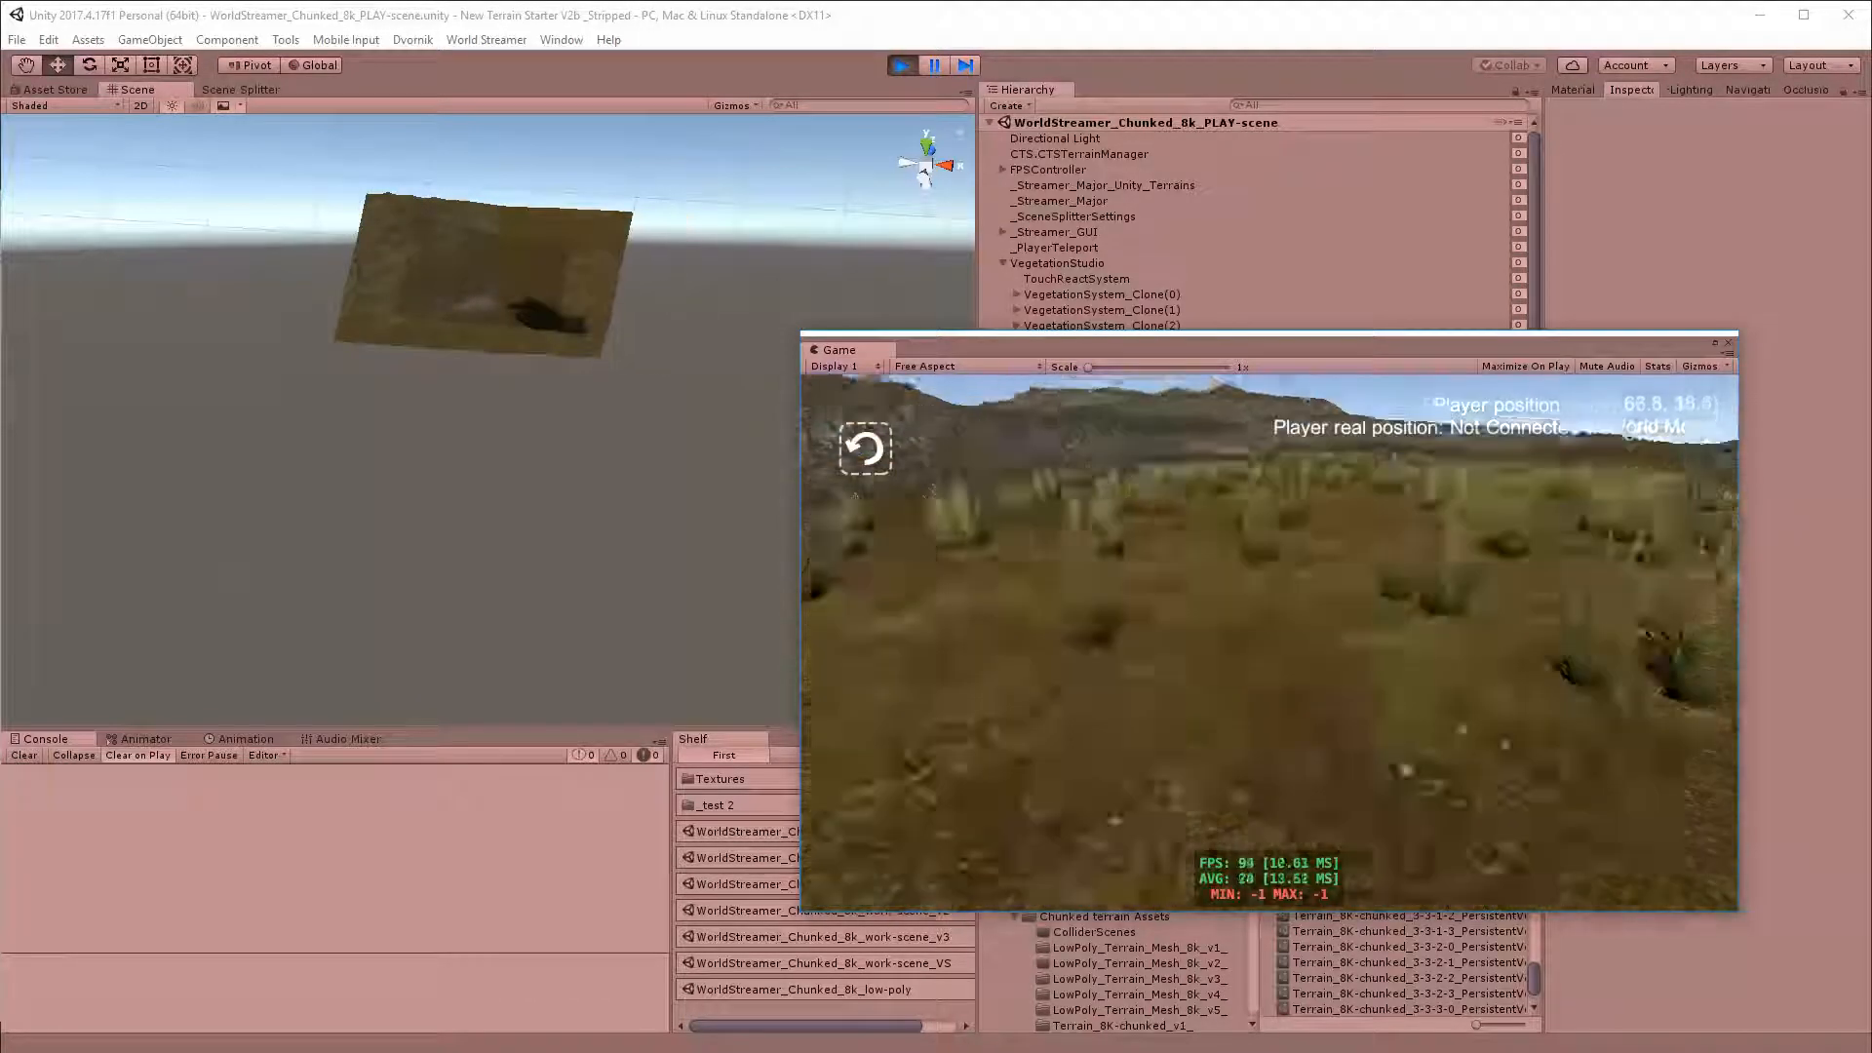
key("w")
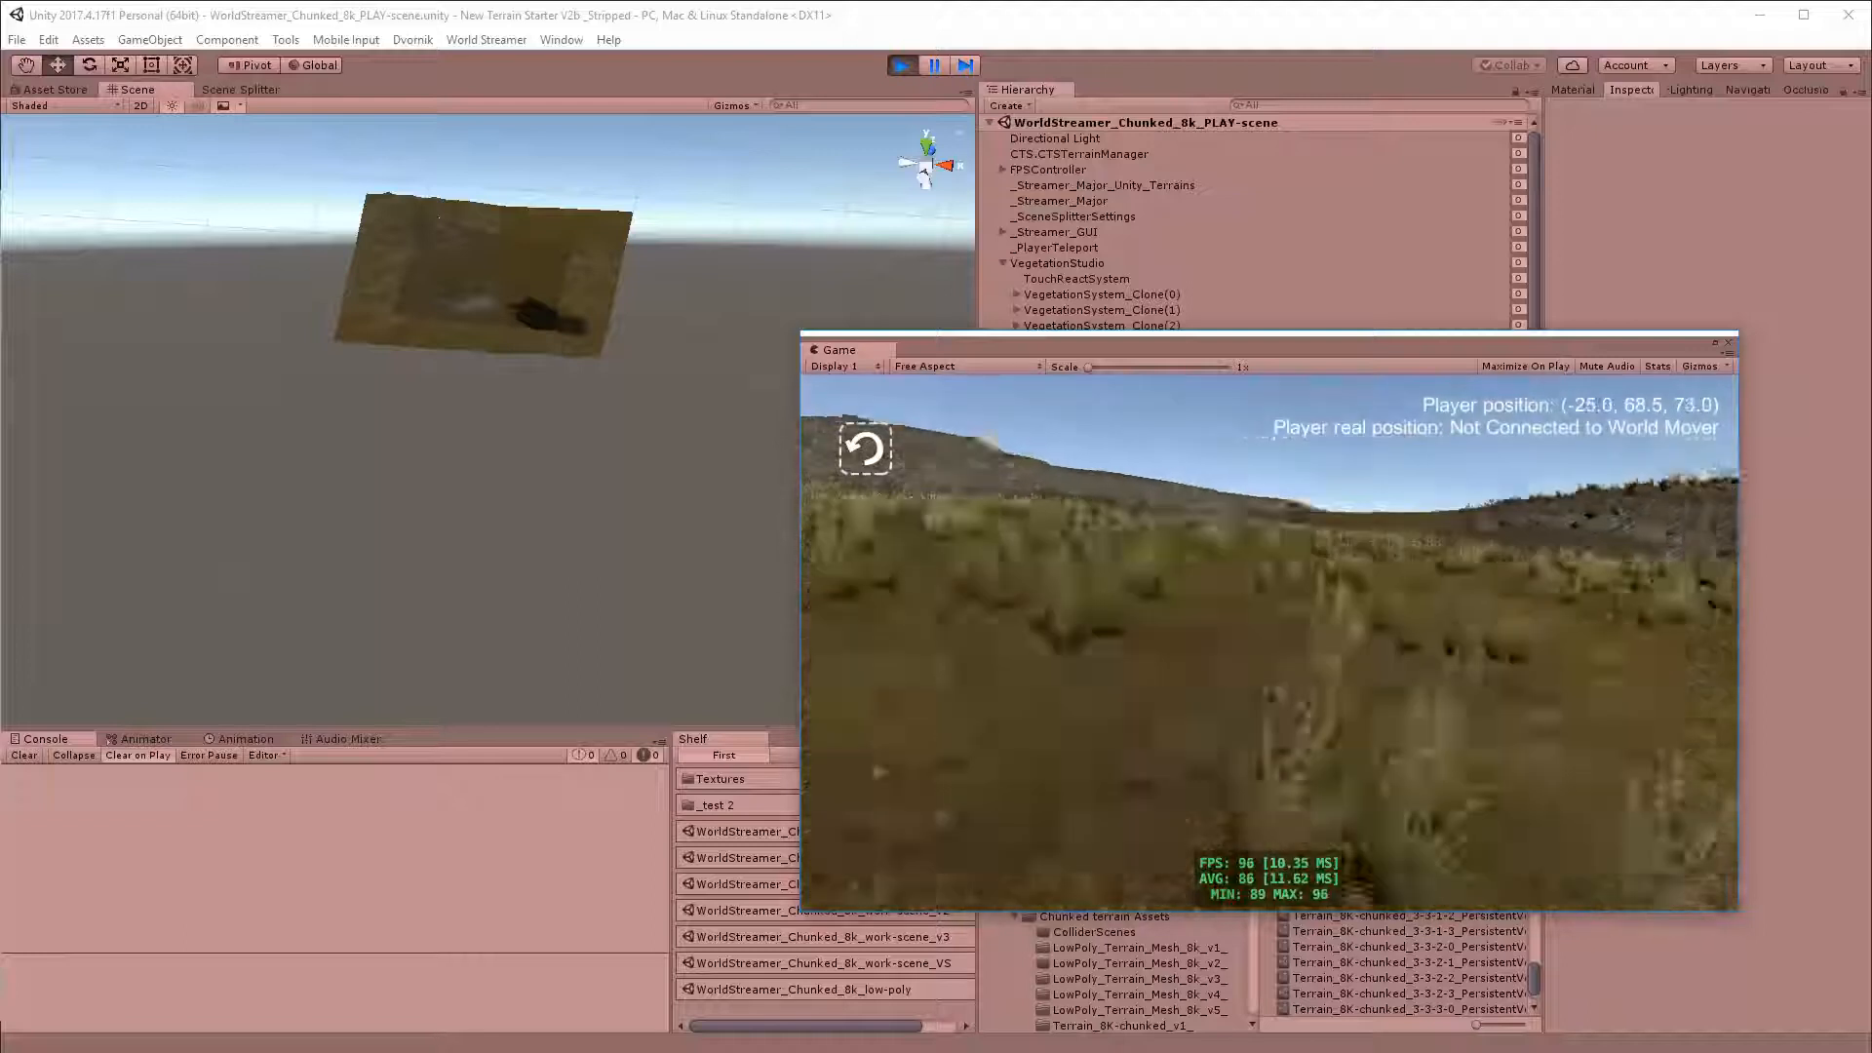
key("w")
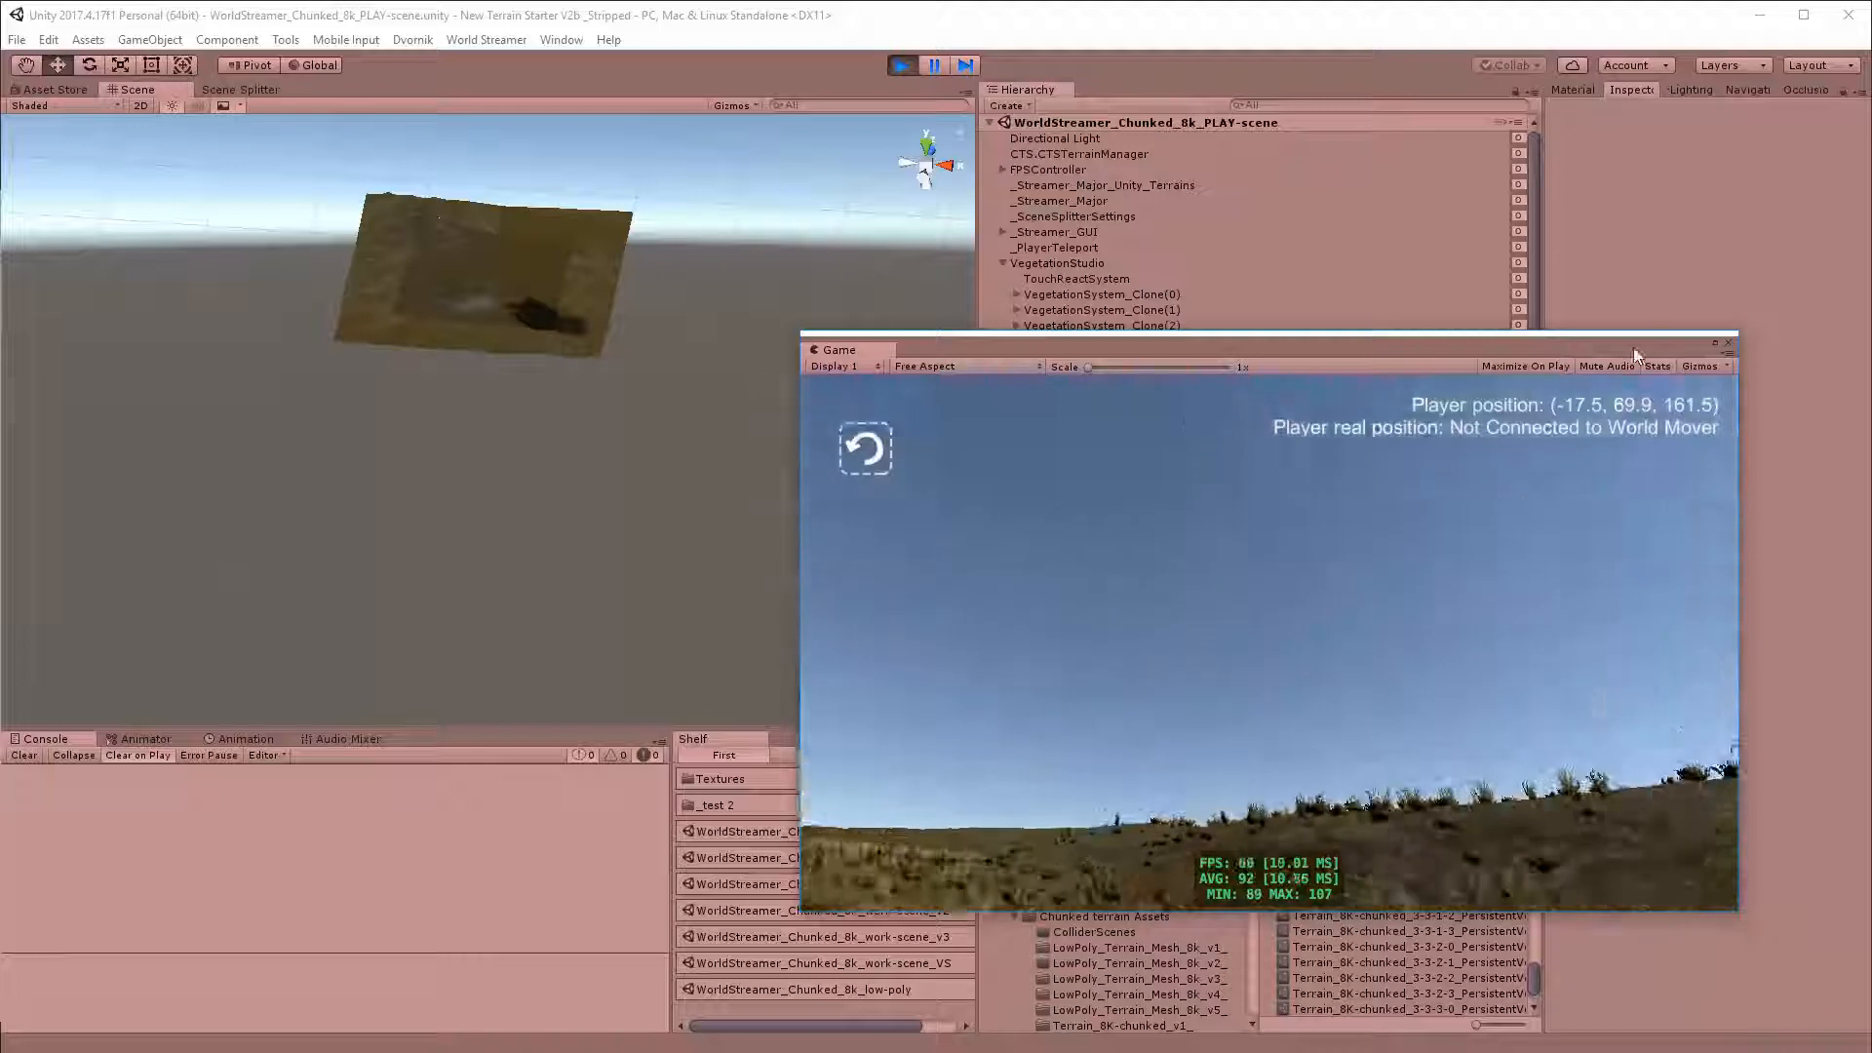
Step: Exit play mode and move the floating Game view over the lower part of the Scene view
left_click_drag(1559, 344, 1316, 382)
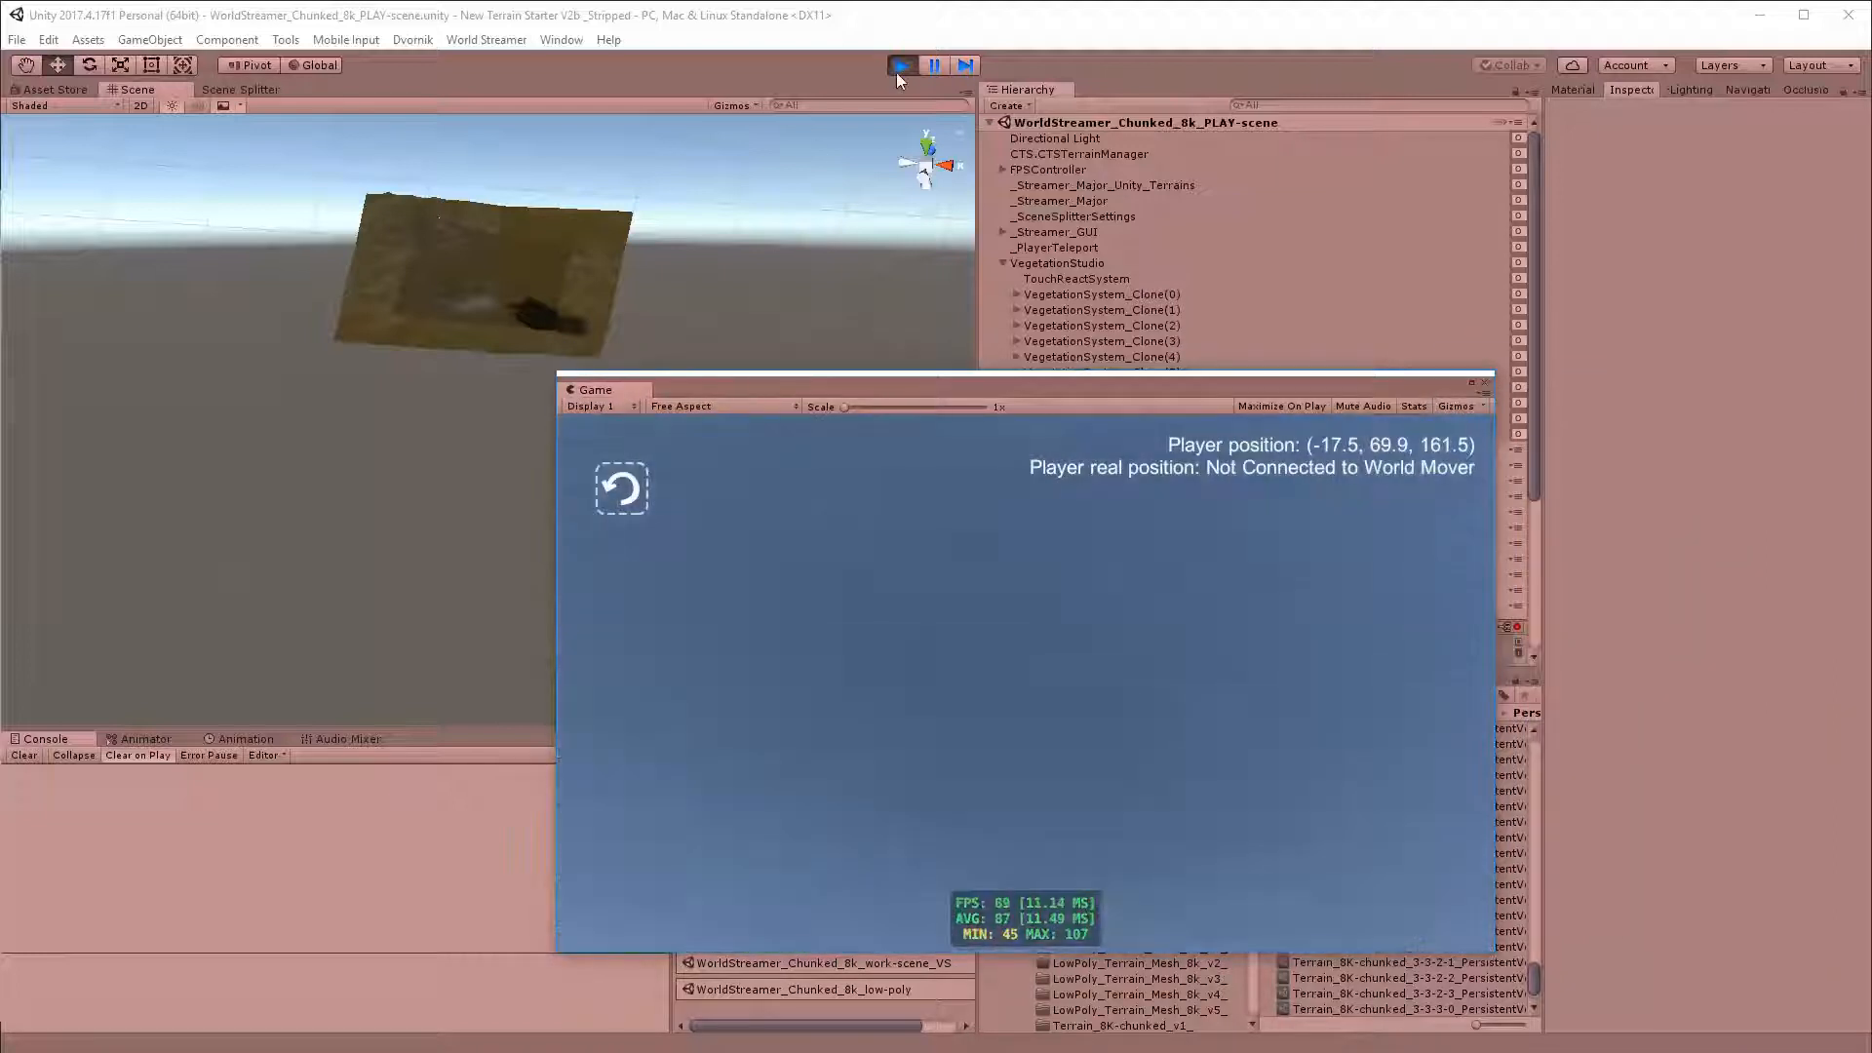
left_click(898, 68)
left_click_drag(1143, 395, 594, 359)
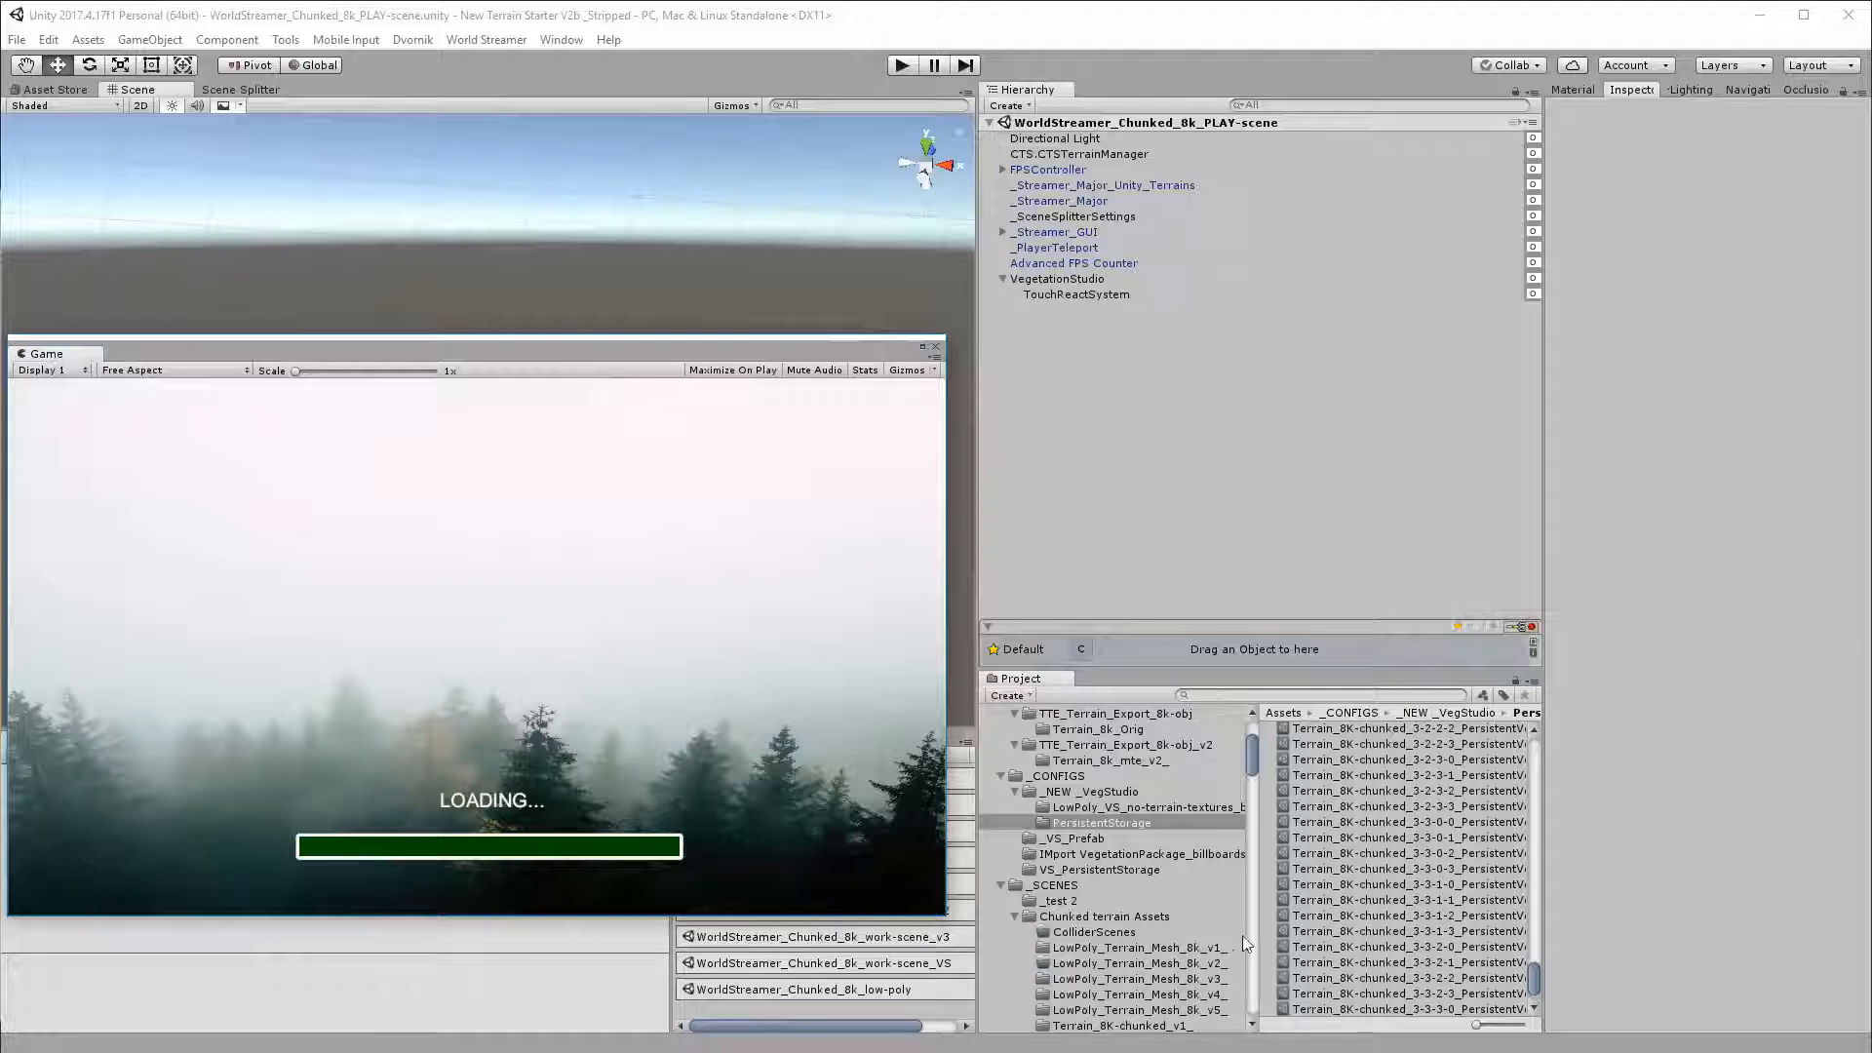